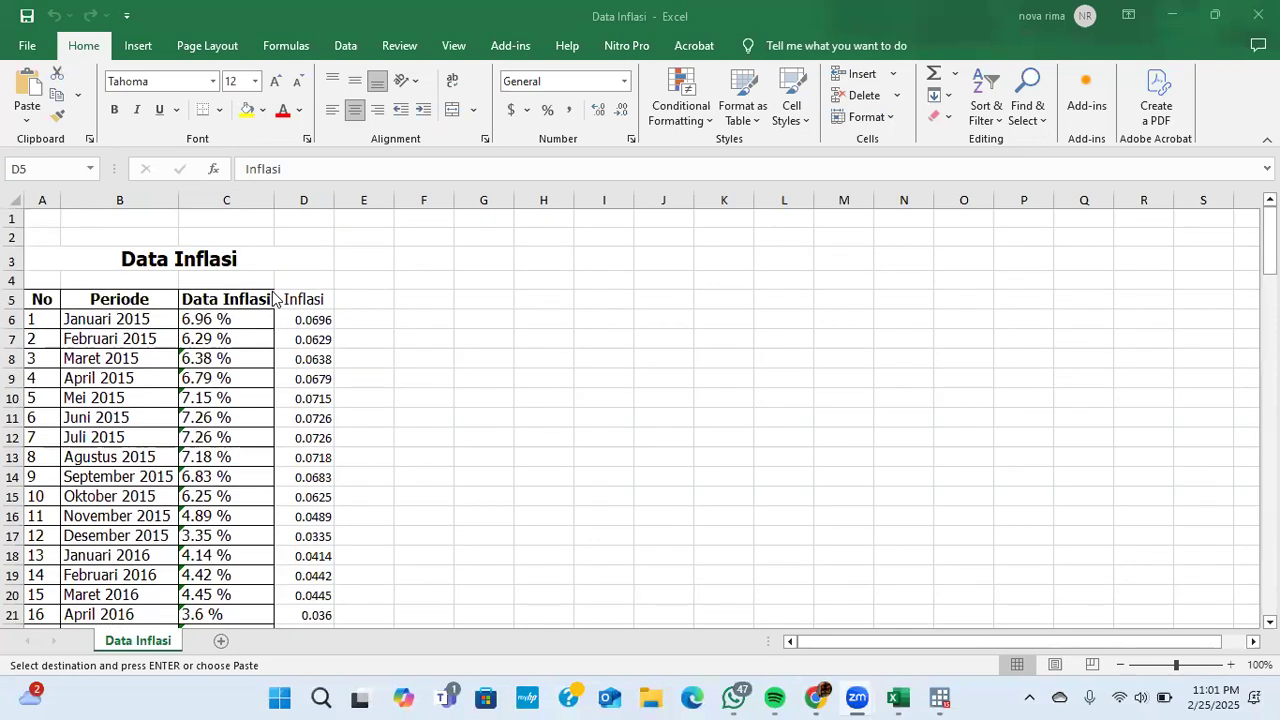
Copy the Inflasi column including its header, cells D5 through D125
scroll(276, 299, "down", 20)
scroll(276, 299, "up", 20)
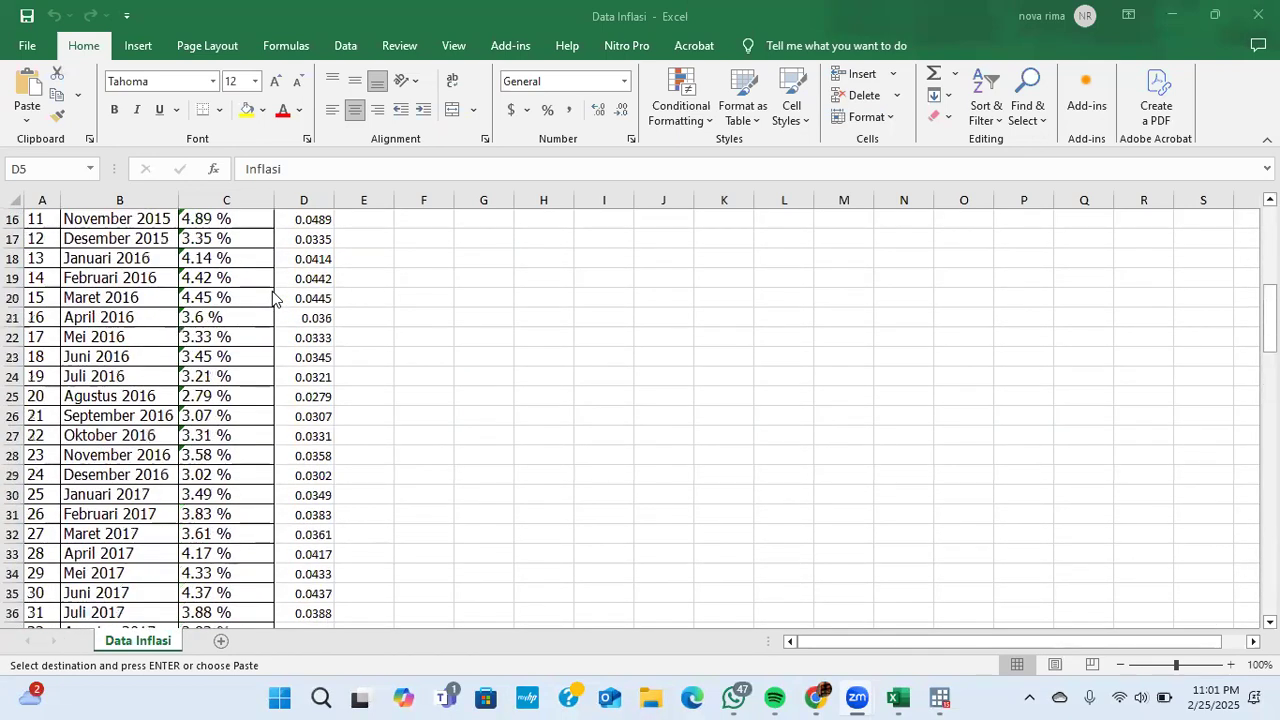
scroll(276, 299, "up", 1)
left_click(315, 300)
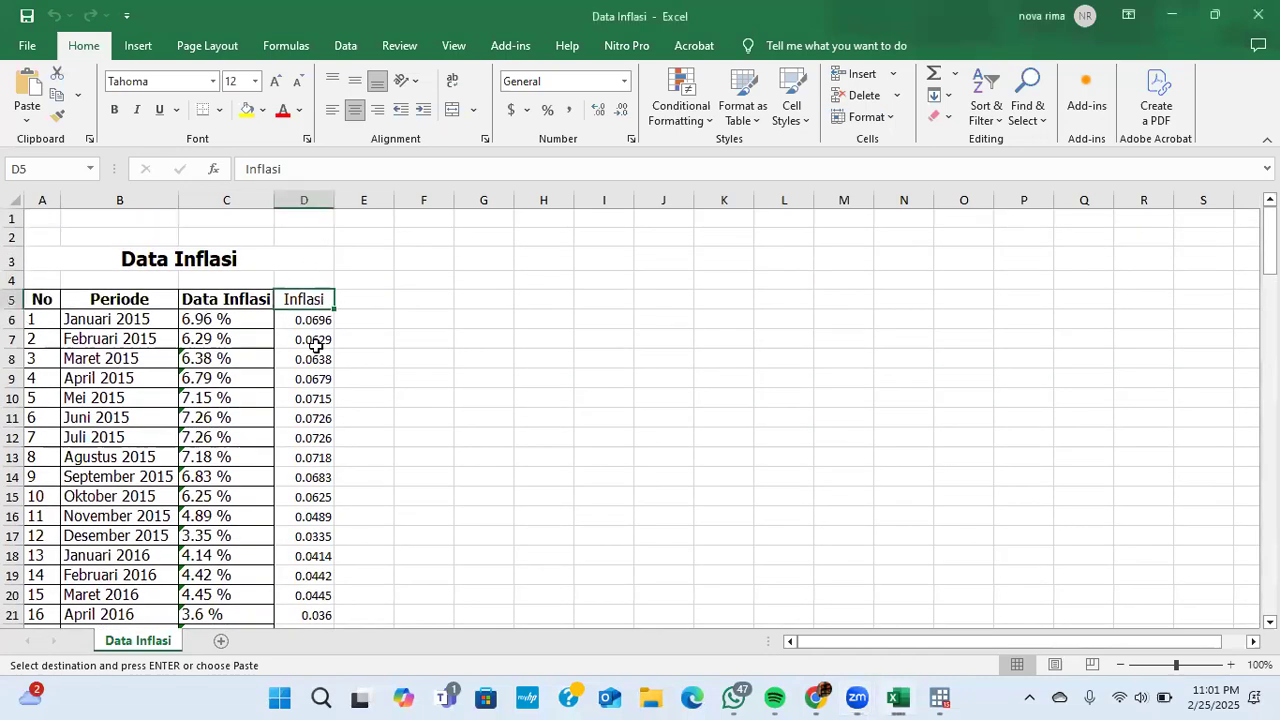
scroll(315, 344, "down", 20)
scroll(315, 344, "down", 8)
scroll(314, 346, "up", 1)
left_click(317, 286, "shift")
key("ctrl+v")
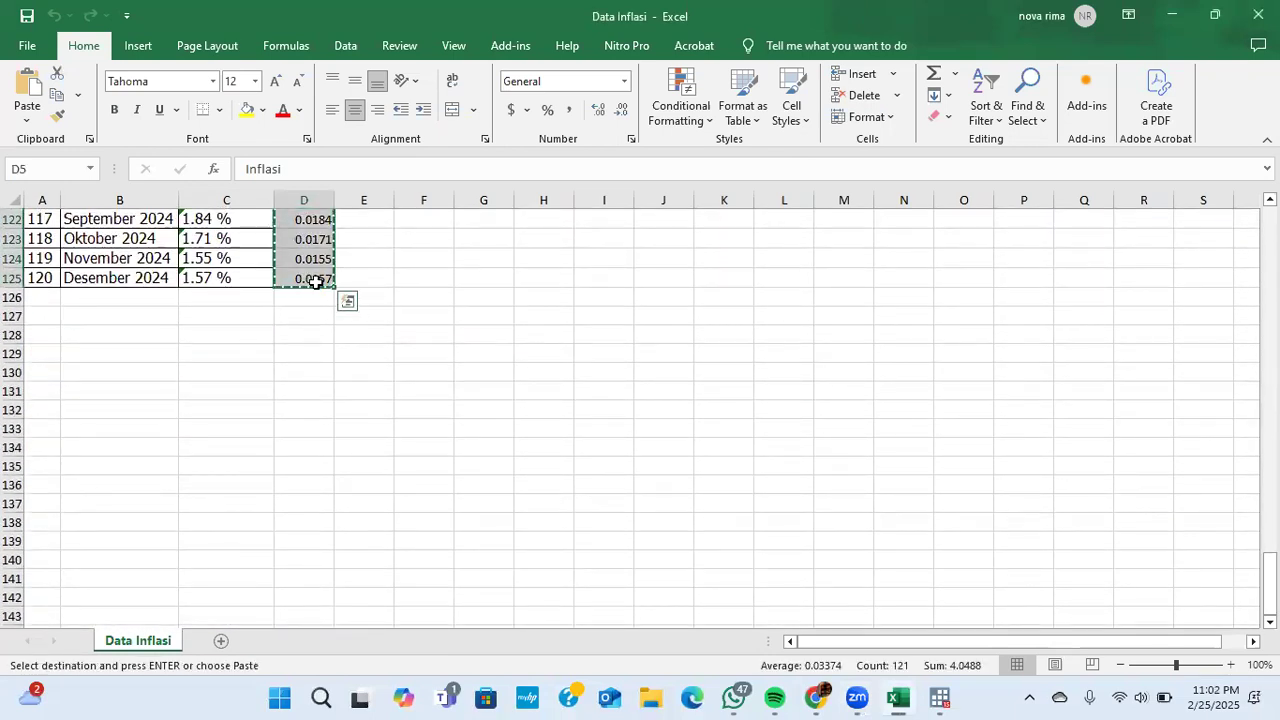
Switch to Stata and paste the copied inflation data into the Data Editor, treating the first row as variable names
left_click(940, 698)
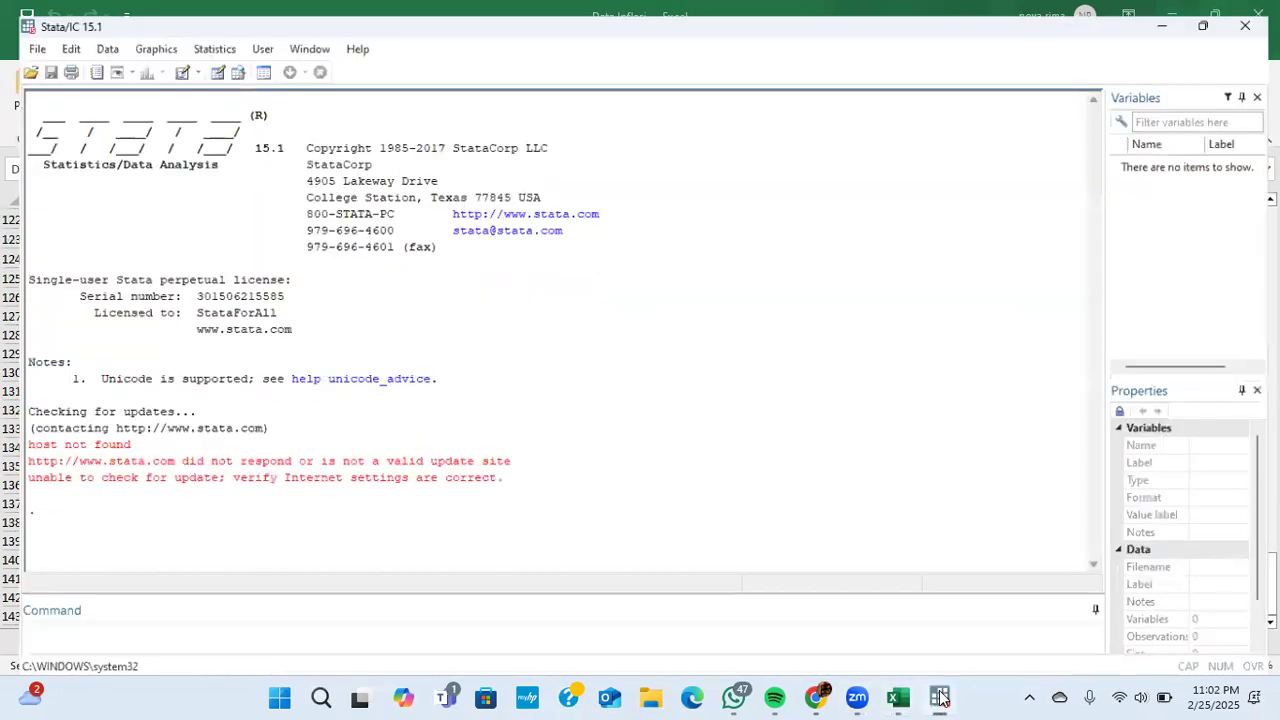
left_click(203, 58)
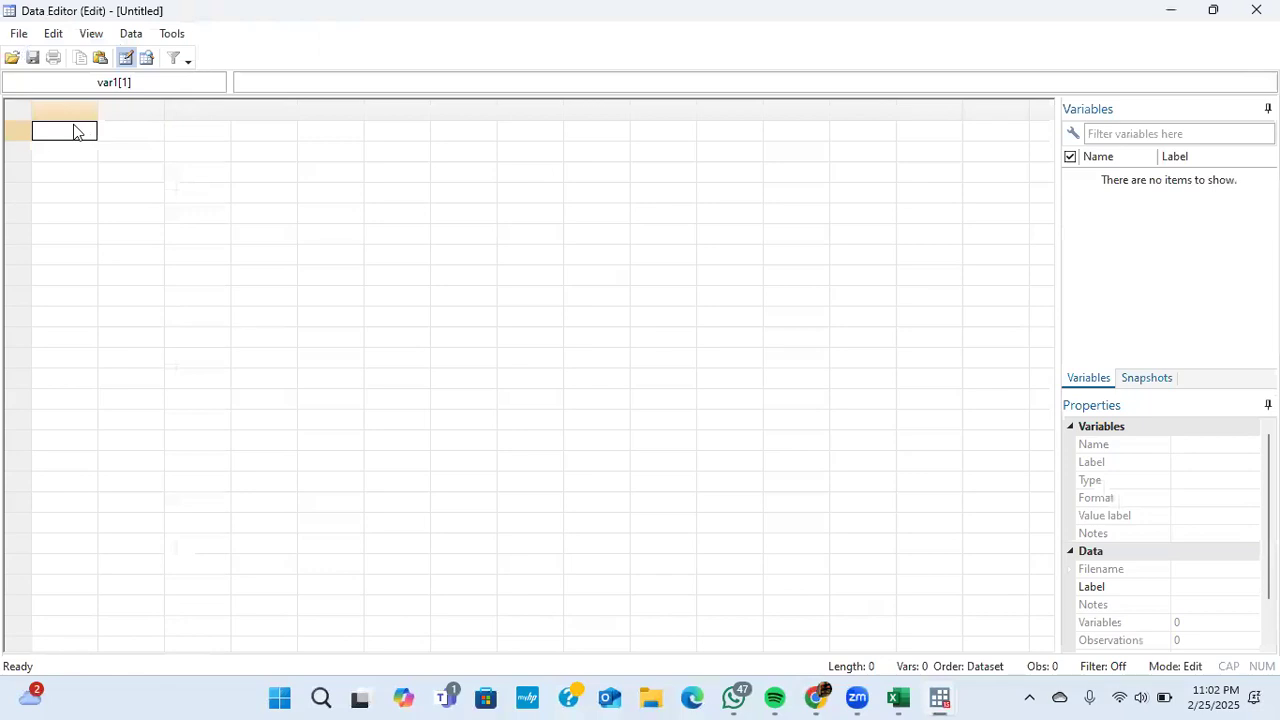
key("ctrl+v")
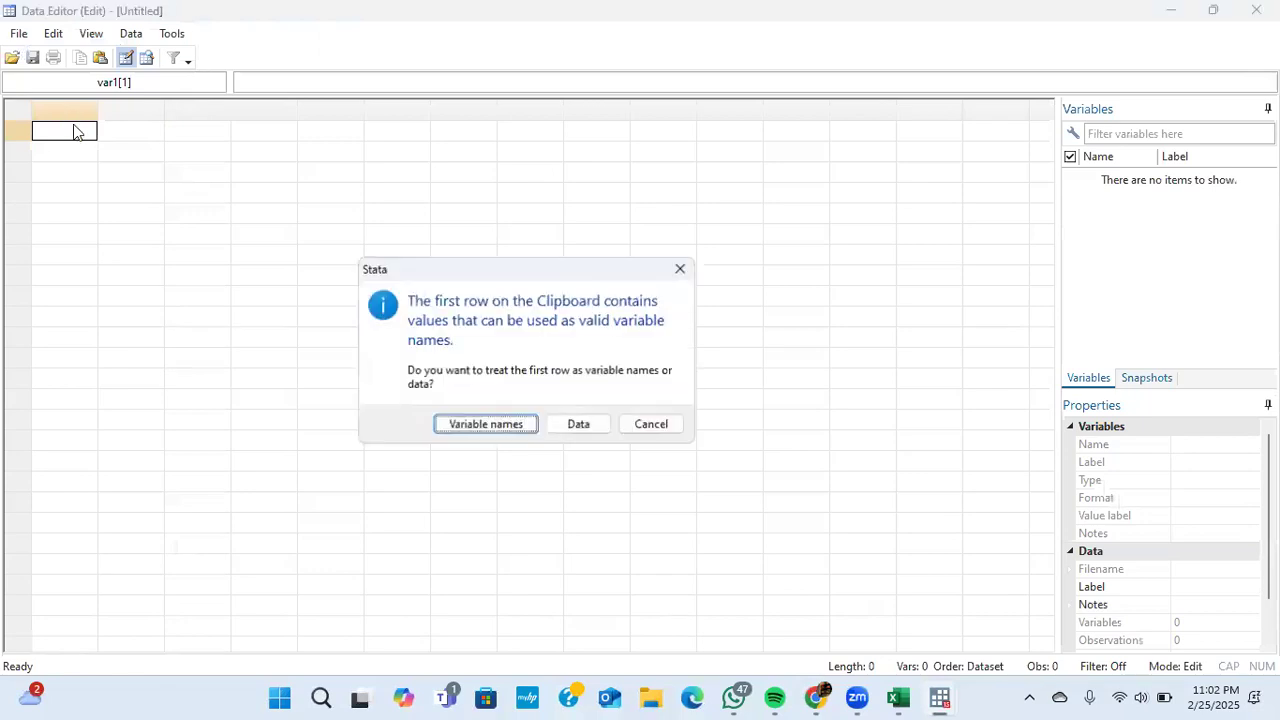
left_click(485, 424)
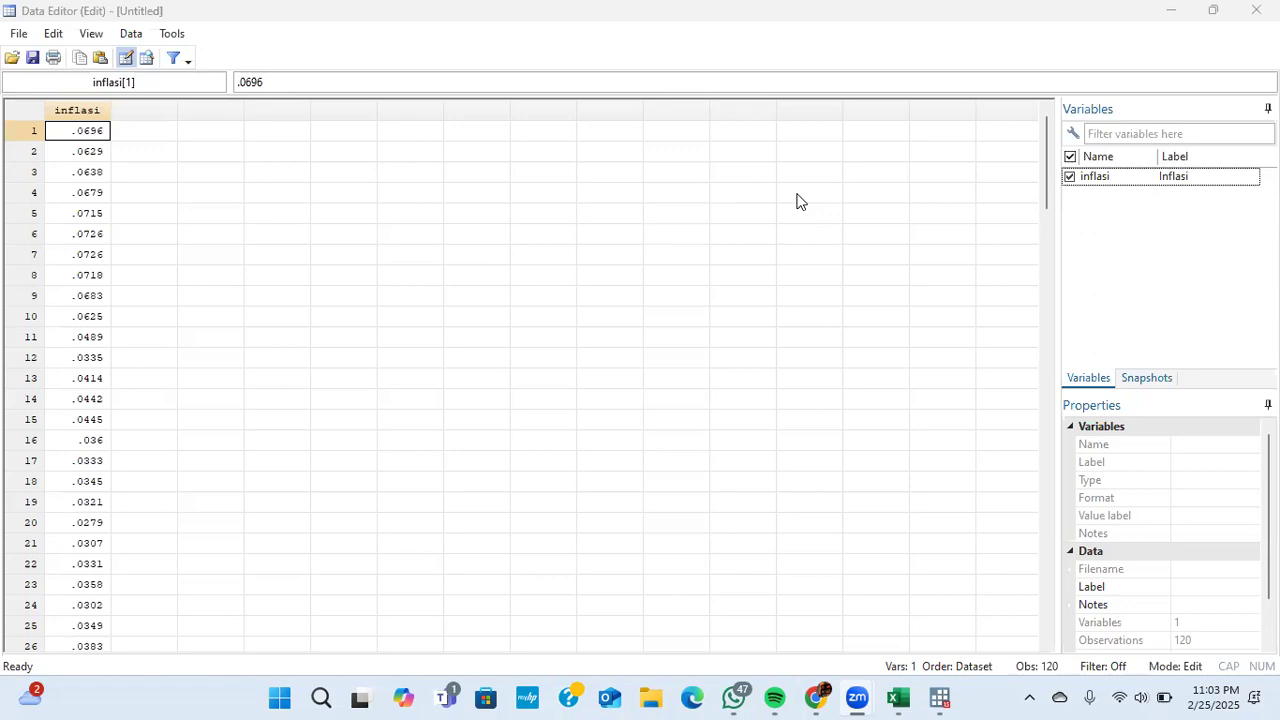
left_click(1210, 10)
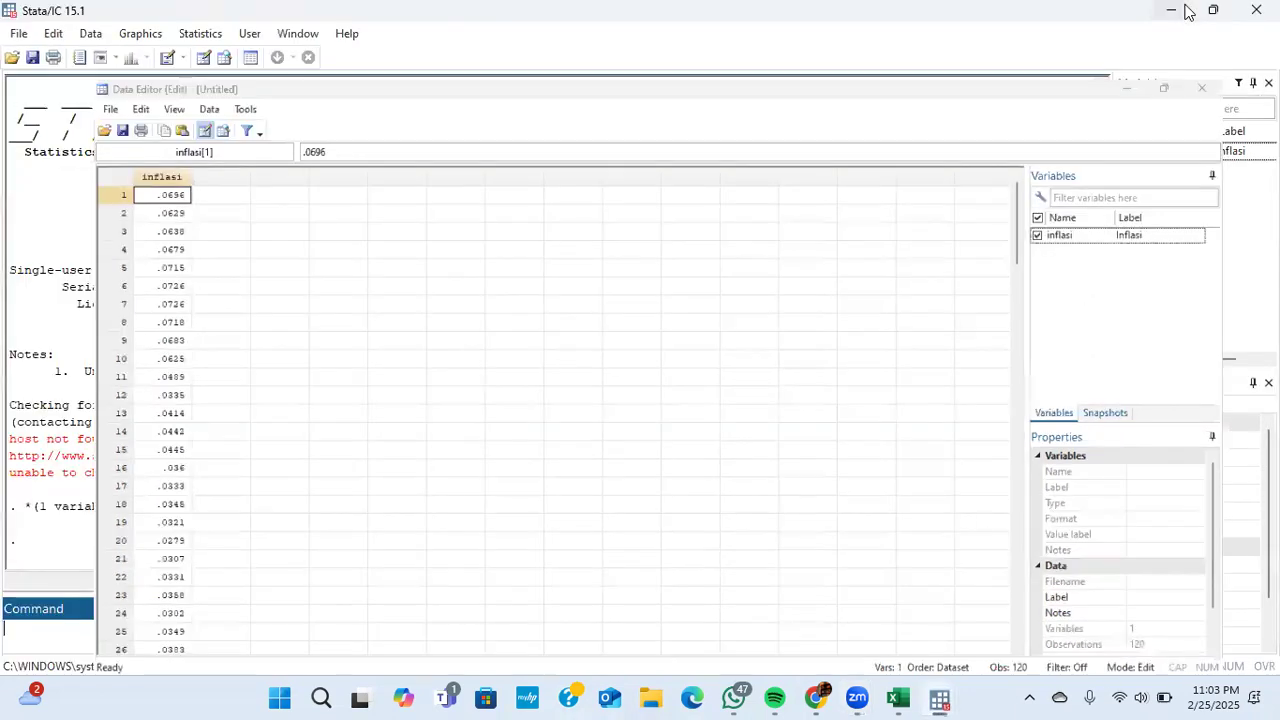
Generate an observation counter with the command gen t = _n and check the new column in the Data Editor
left_click(30, 631)
type("gen t =")
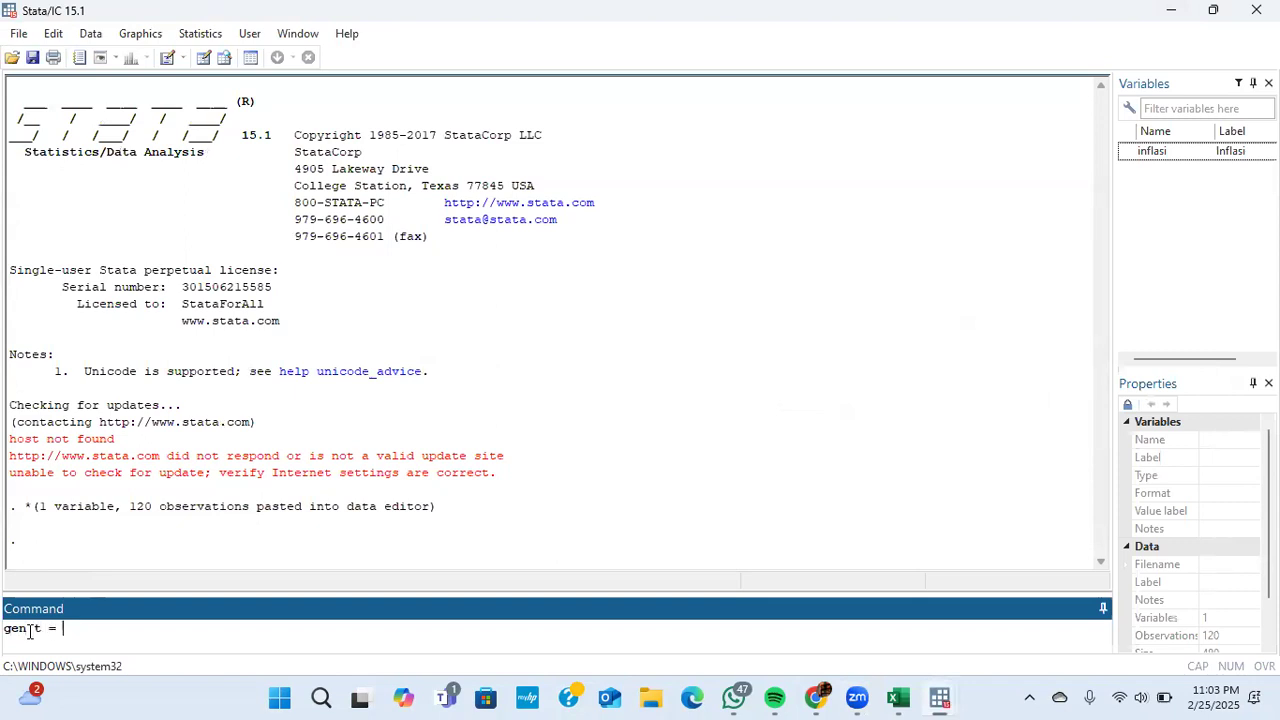
type(" _n")
key("Return")
left_click(203, 57)
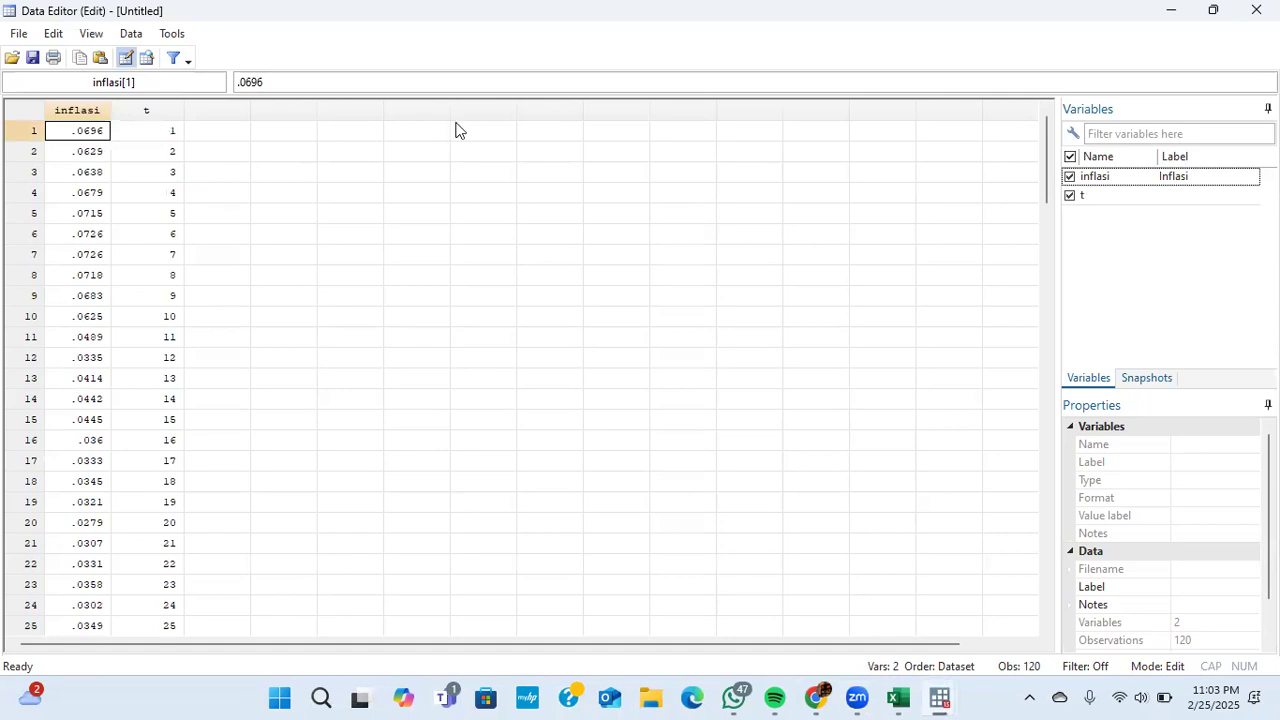
left_click(1171, 9)
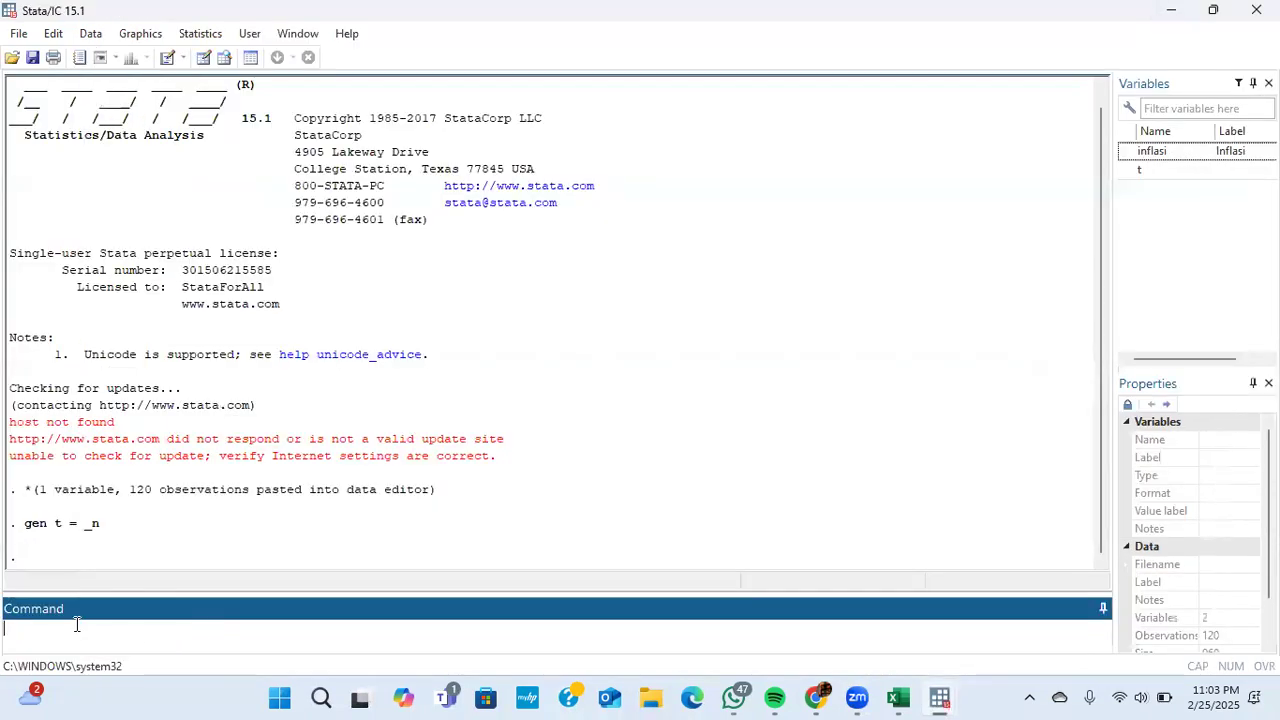
Generate a monthly date variable starting January 2015 with gen newt = tm(2015m1) +t-1
type("gen newt = tm")
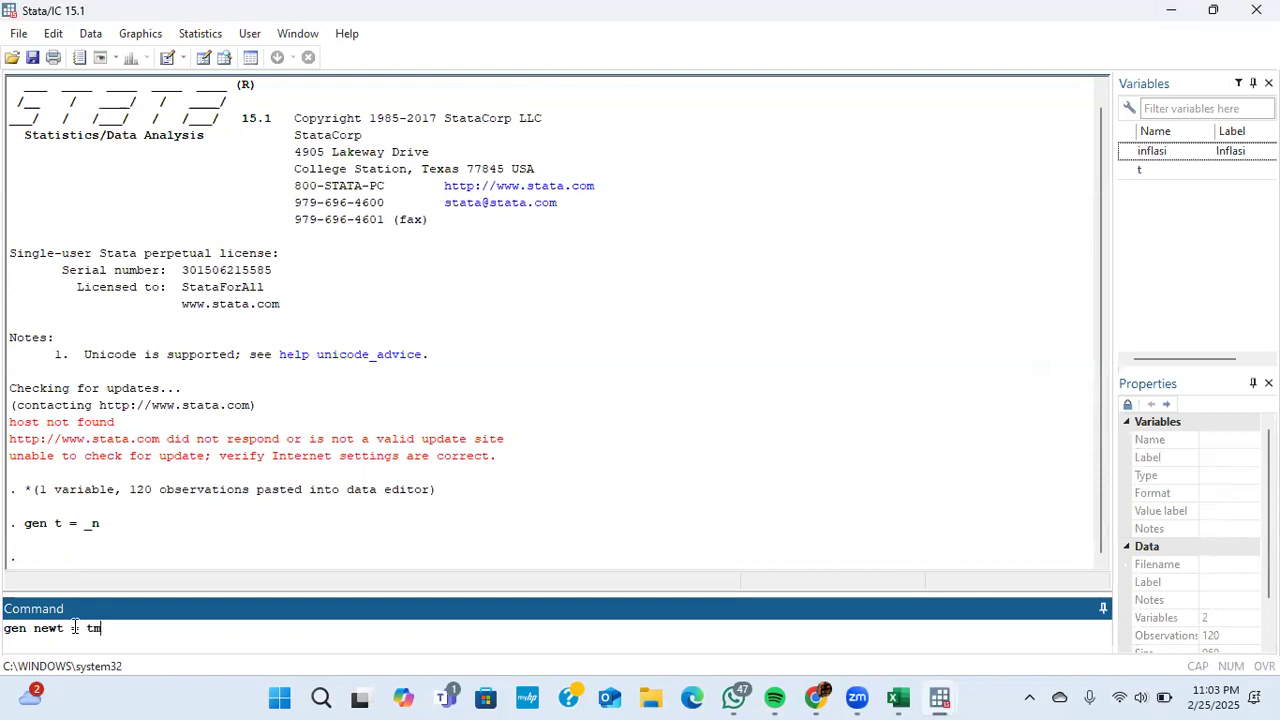
type("(2015m1) +t-1")
key("Return")
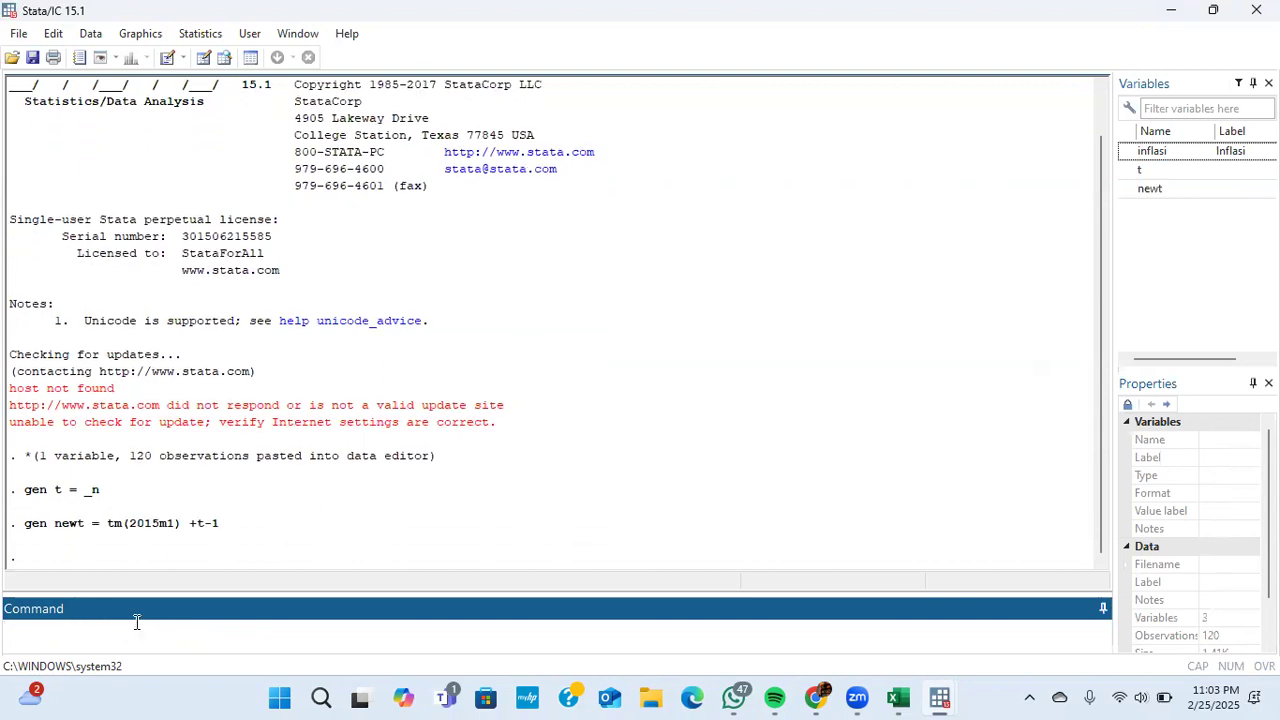
Set the display format of the newt variable to Monthly (%tm) in the Data Editor
left_click(205, 58)
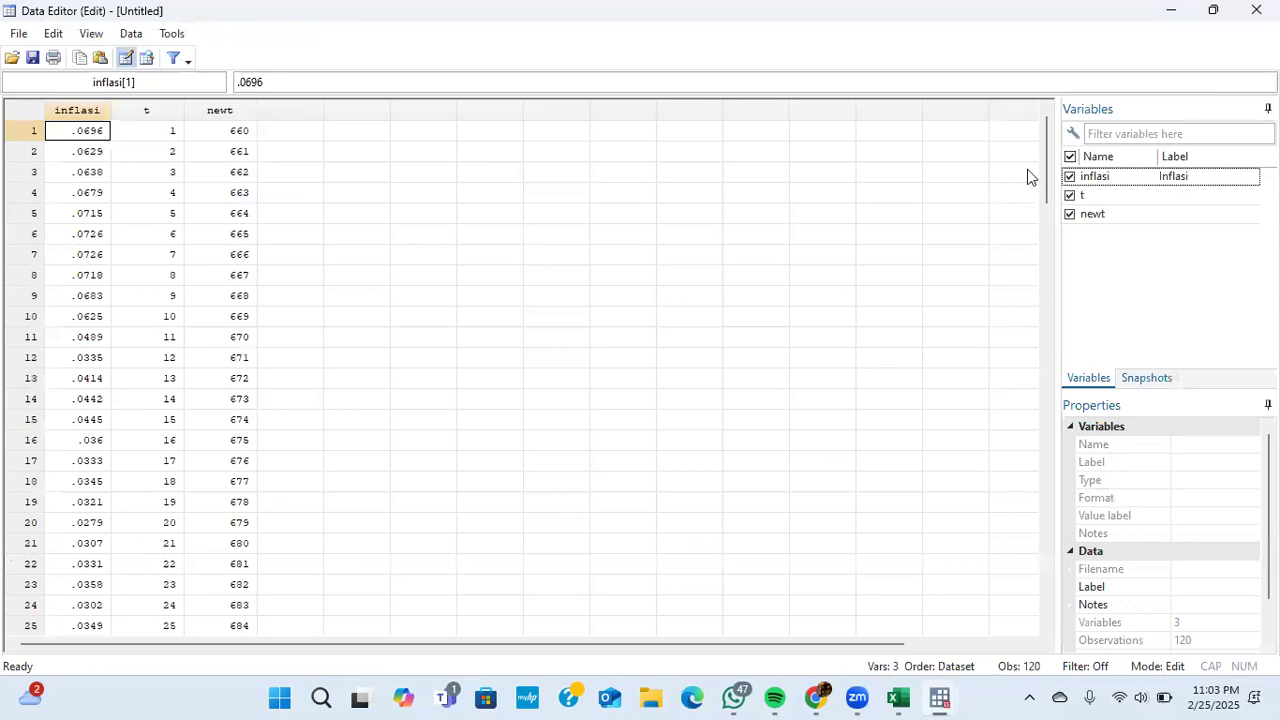
left_click(1108, 218)
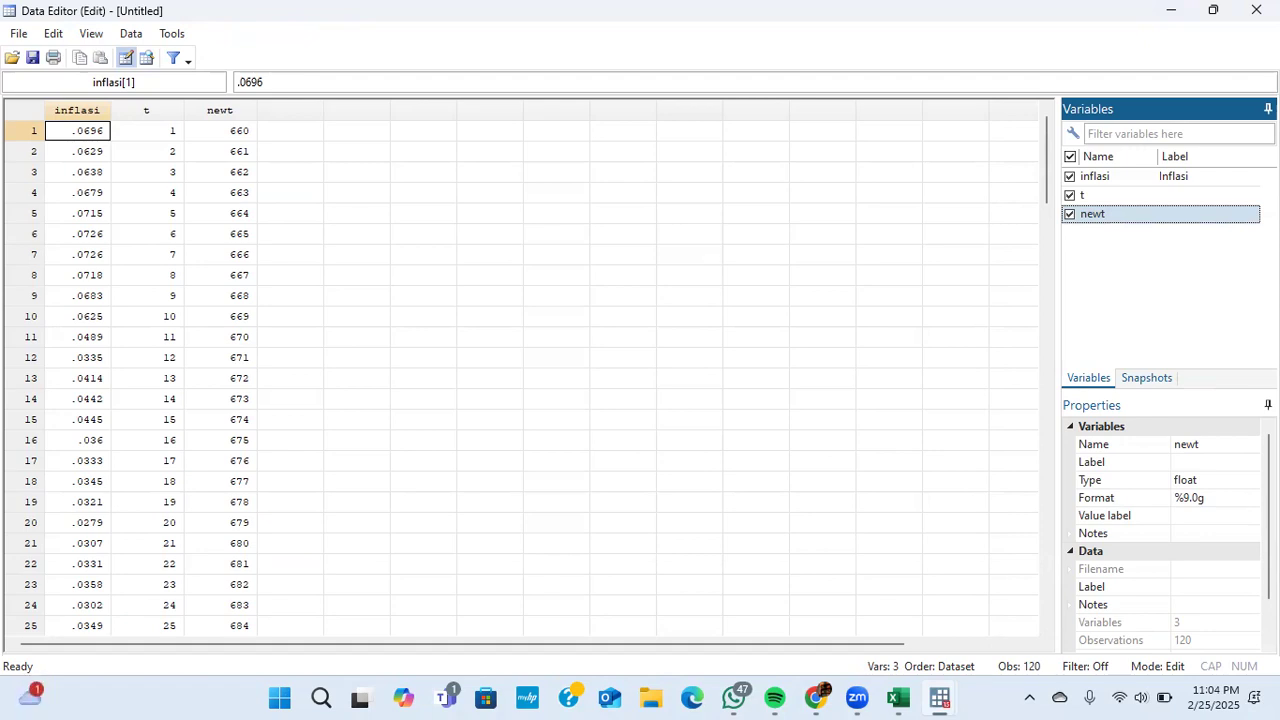
left_click(1245, 500)
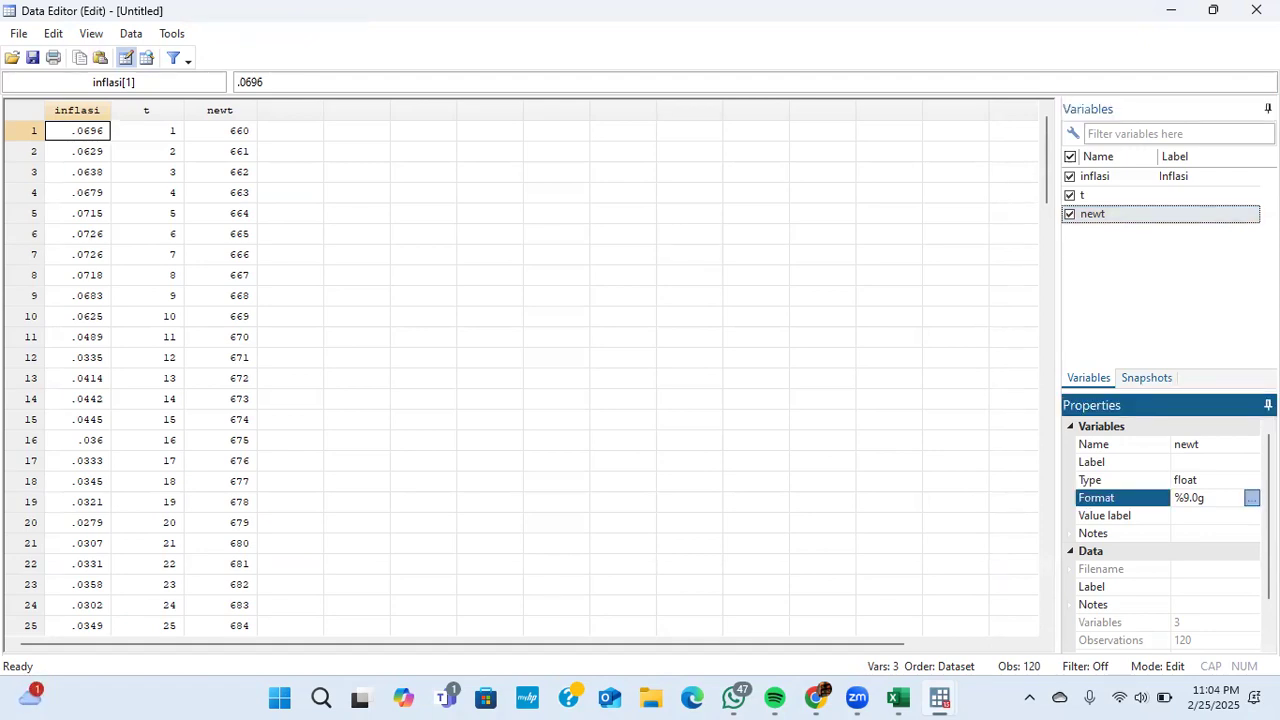
left_click(1251, 497)
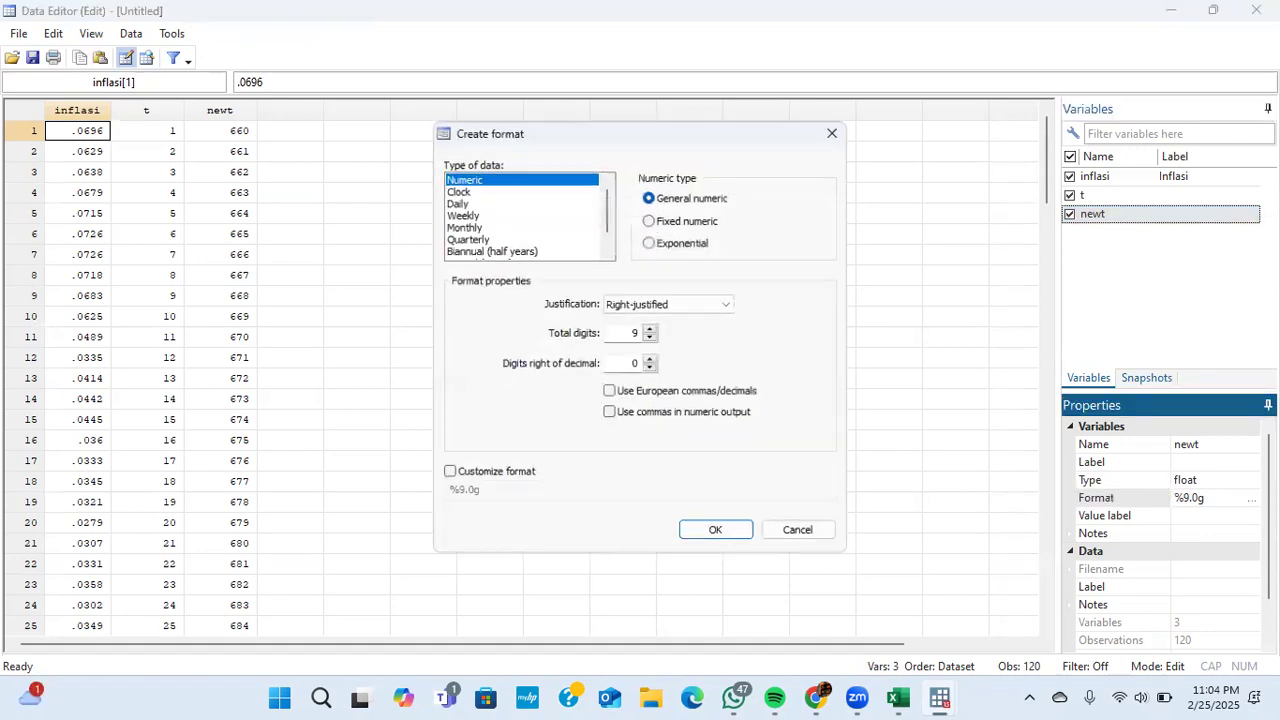
left_click(467, 226)
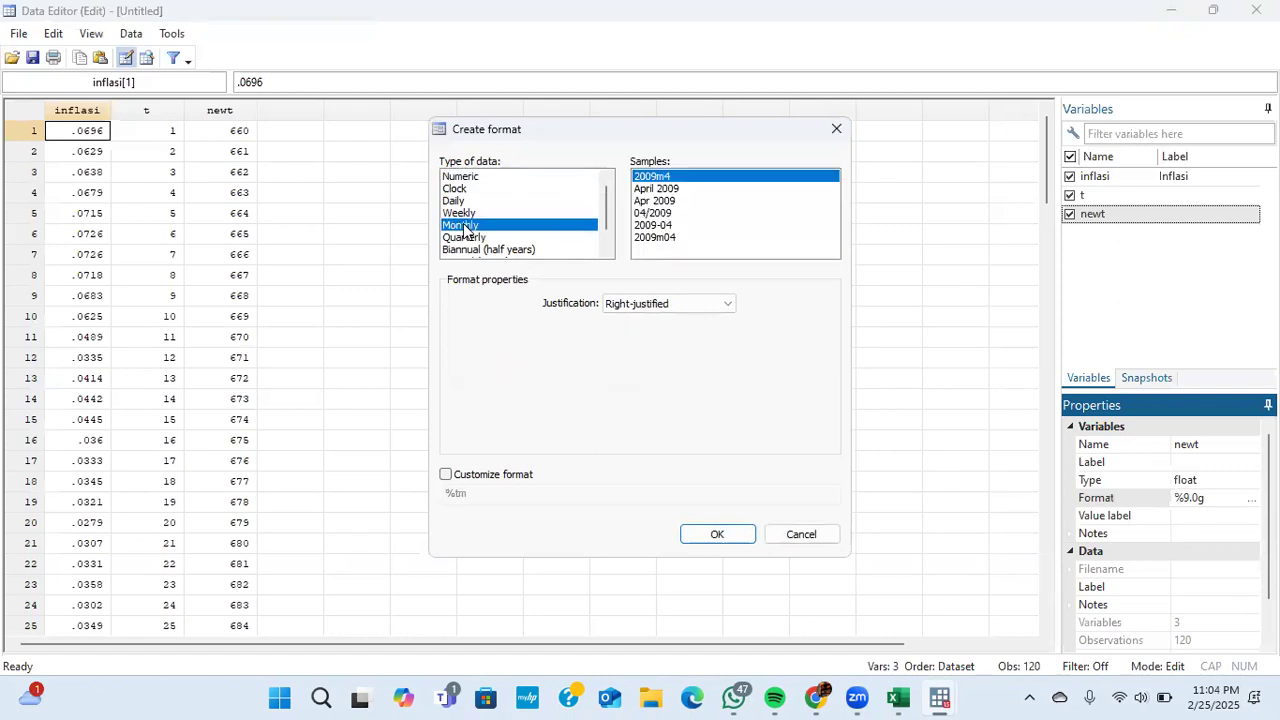
left_click(718, 535)
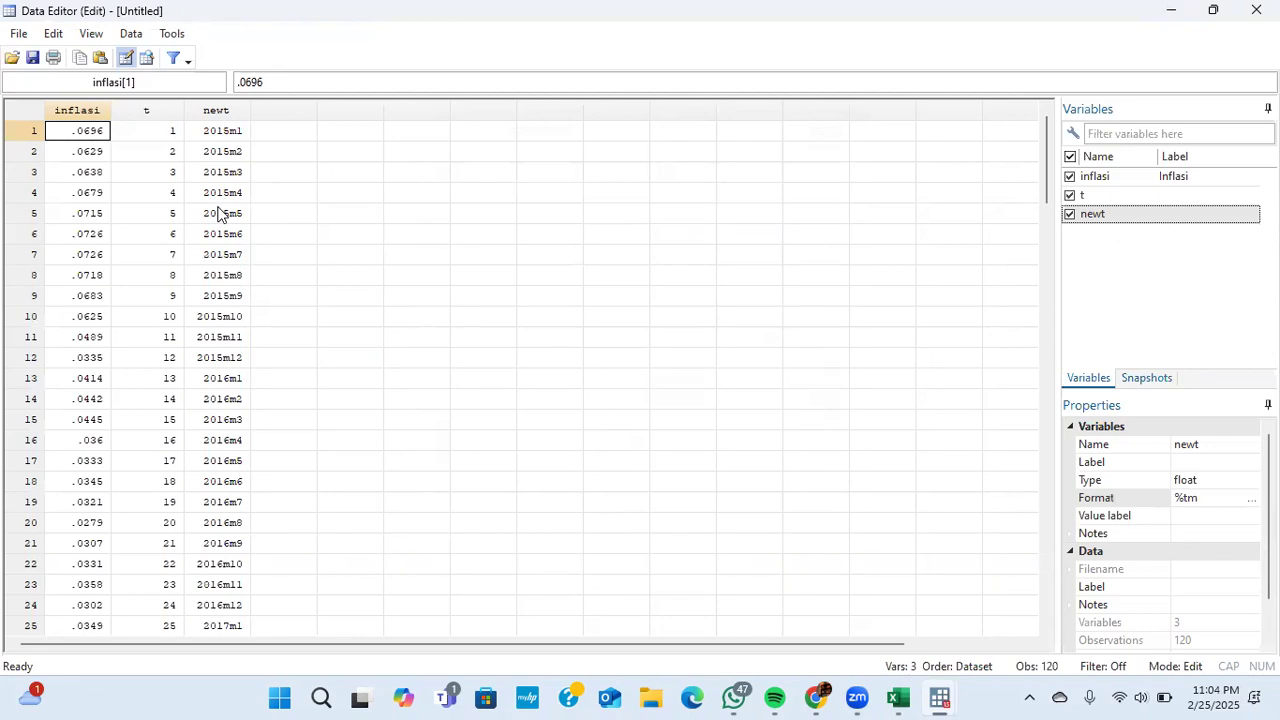
Declare the dataset as time series by running tsset newt
left_click(1171, 10)
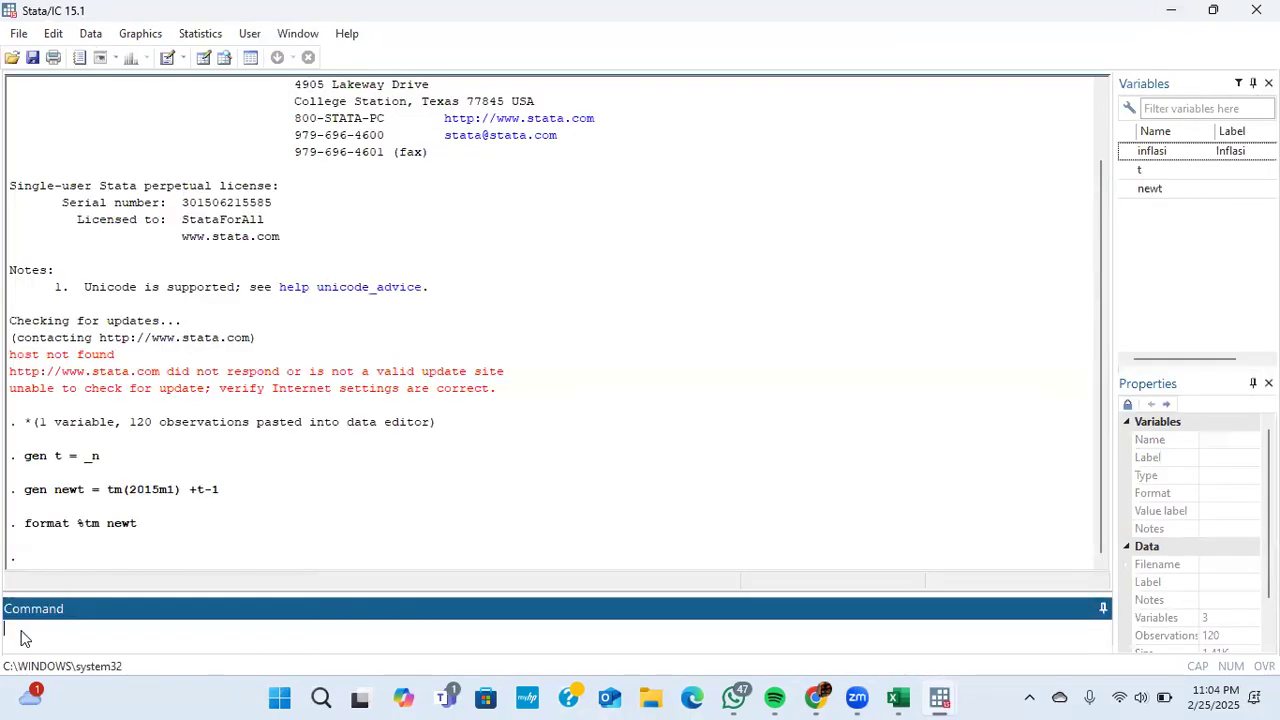
type("tsset newt")
key("Return")
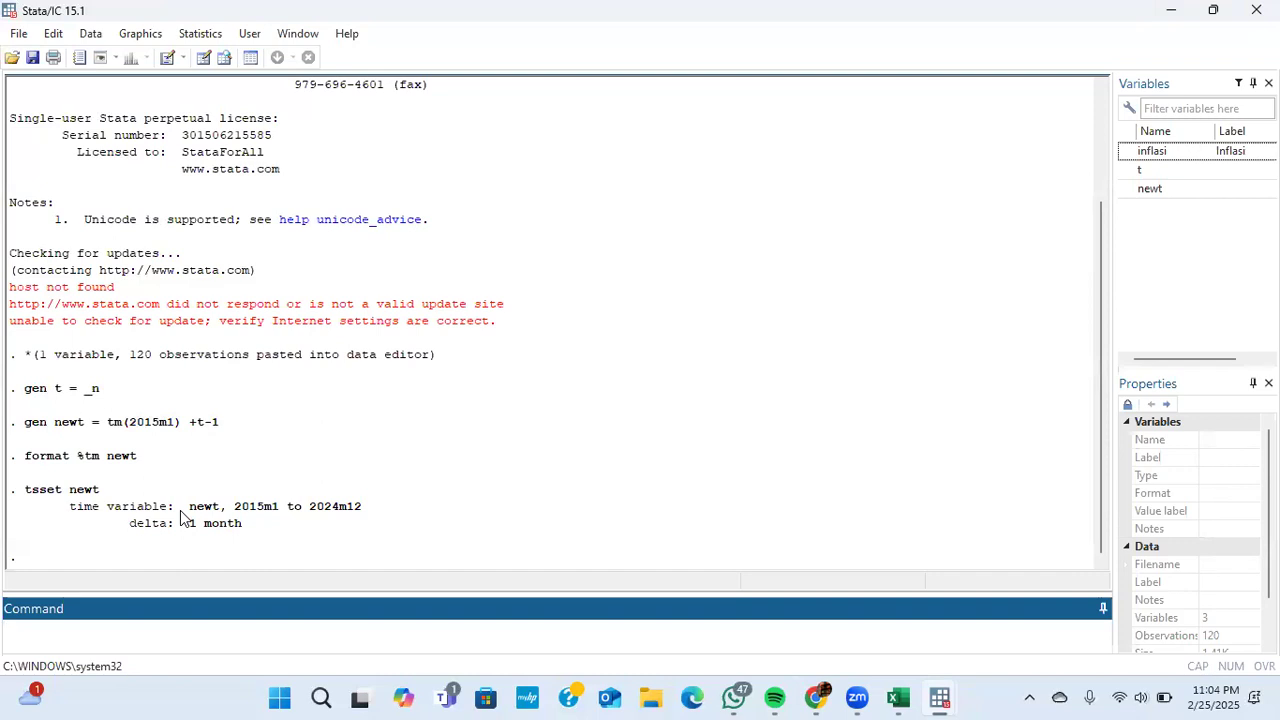
Create a time-series line plot with inflasi as the Y variable
left_click(198, 33)
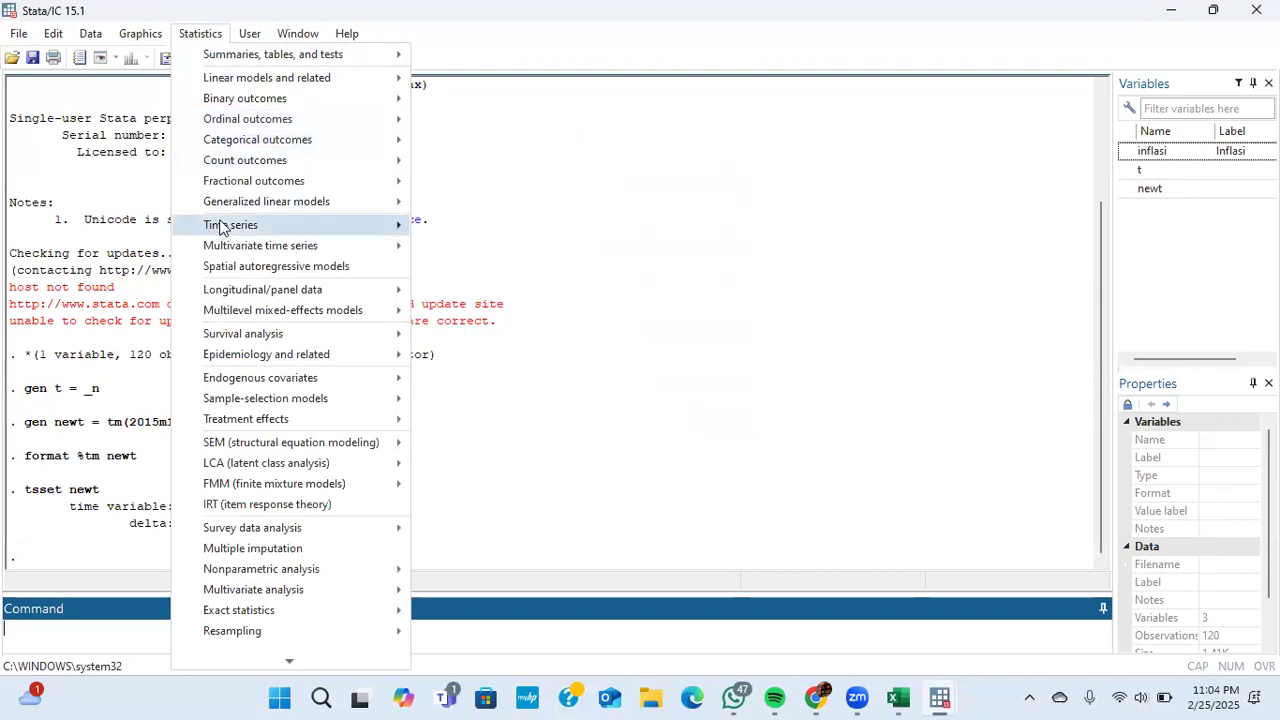
mouse_move(320, 224)
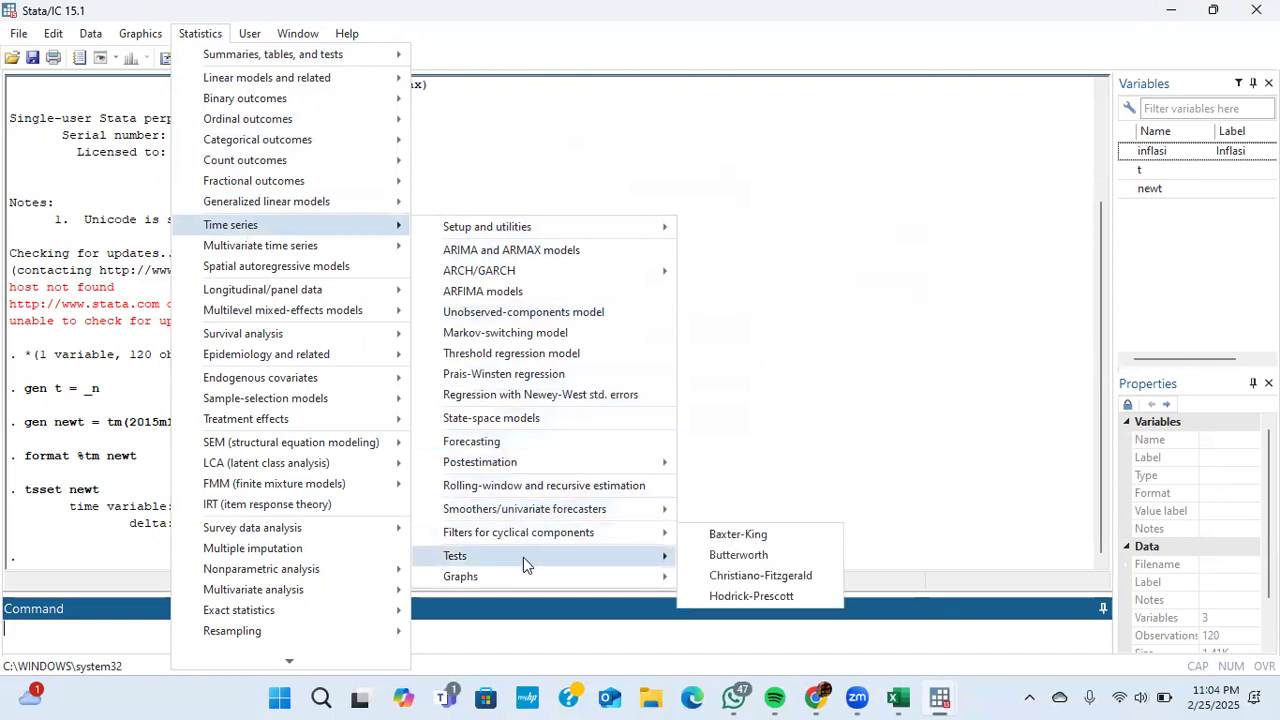
mouse_move(523, 576)
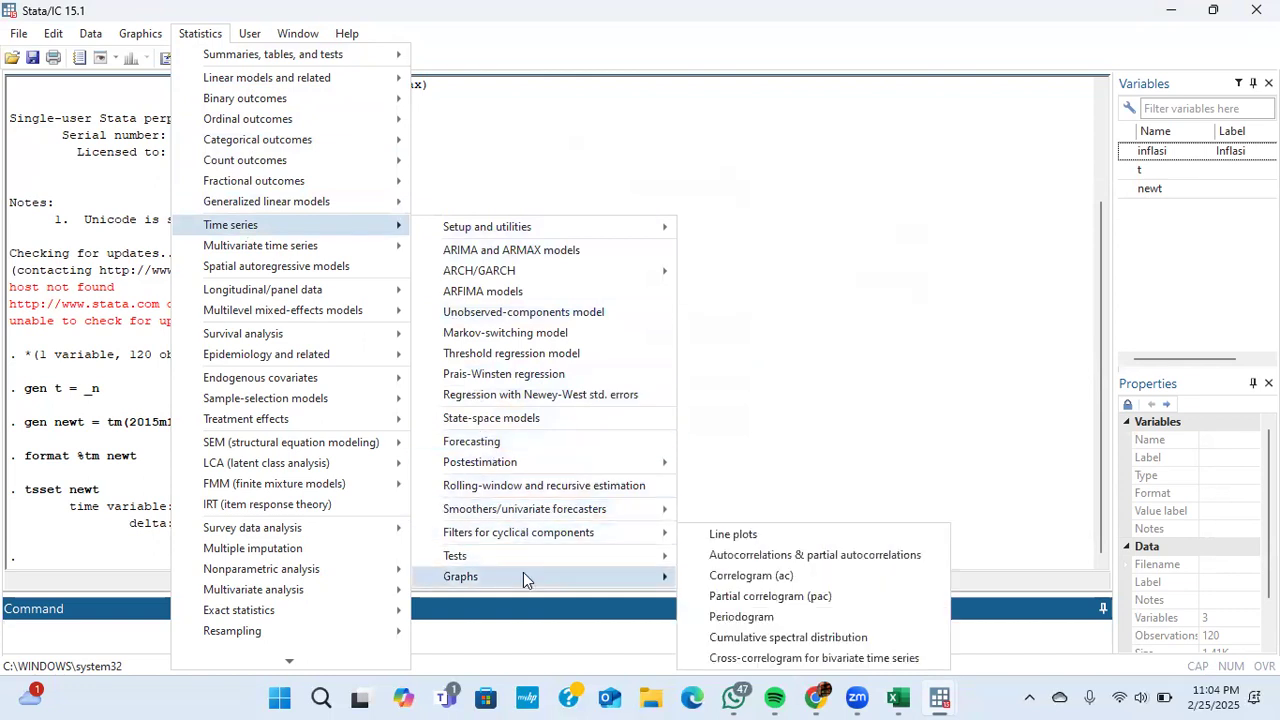
left_click(741, 540)
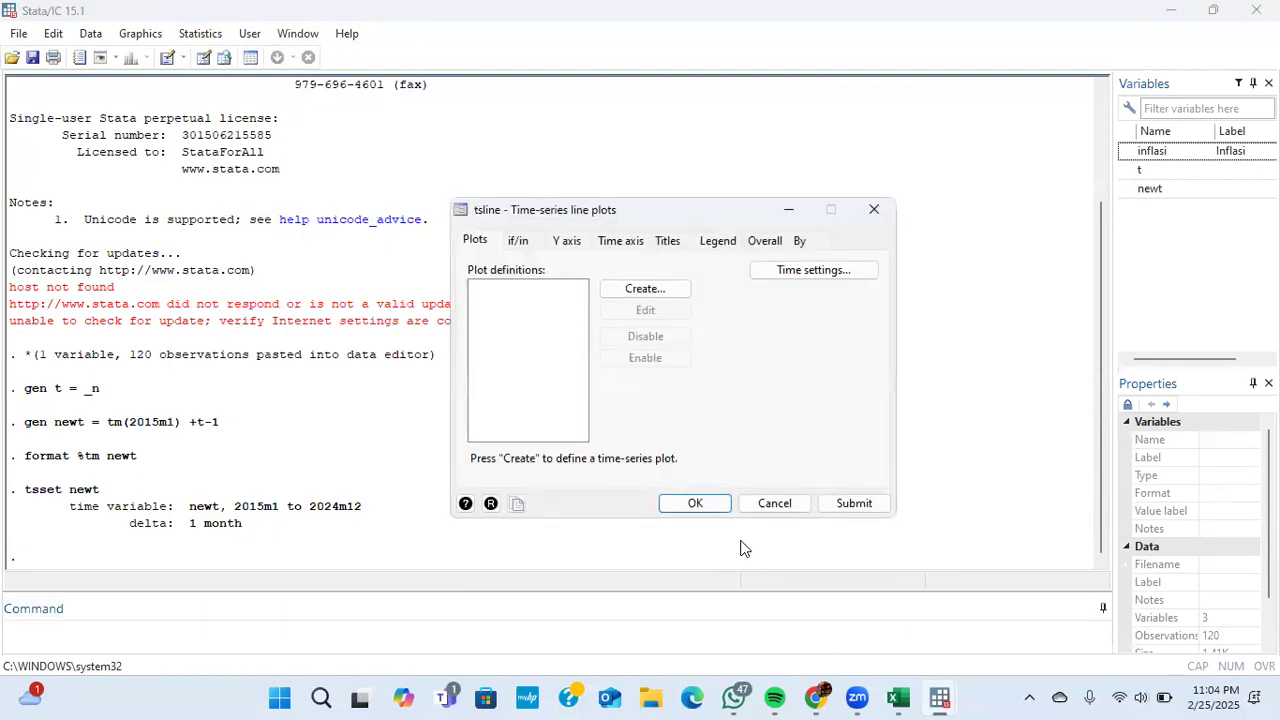
left_click(660, 290)
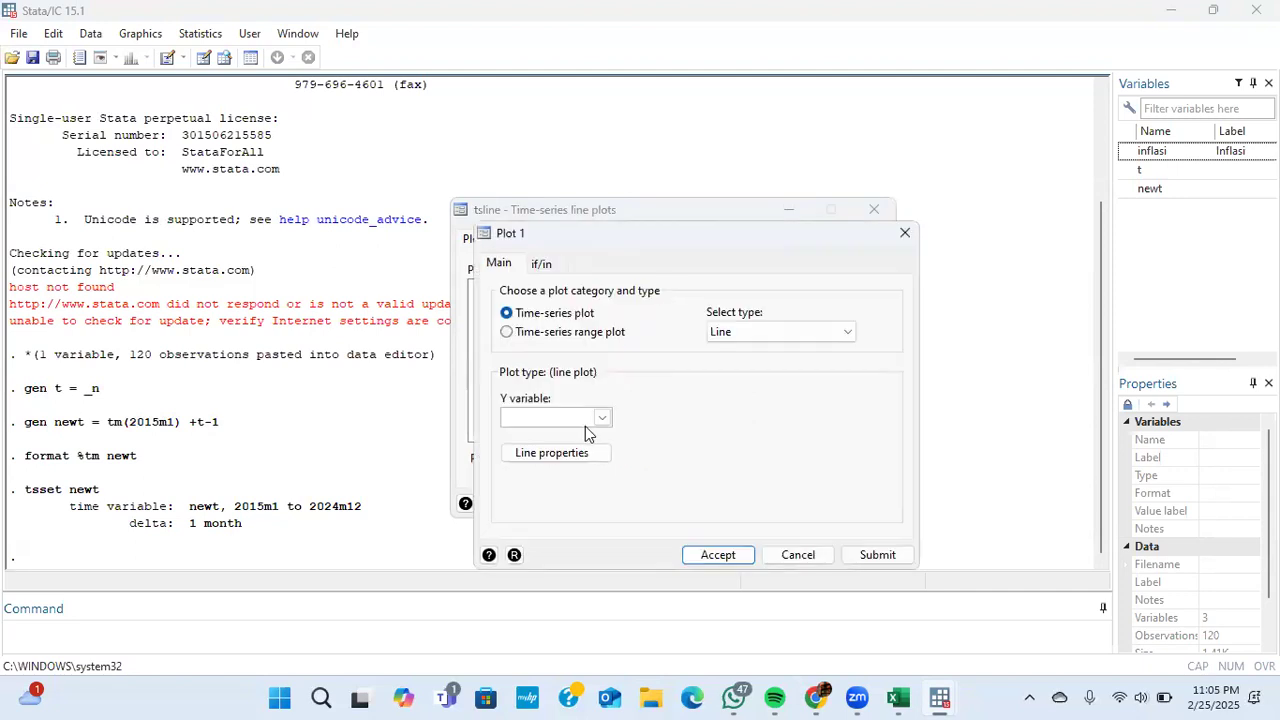
left_click(604, 418)
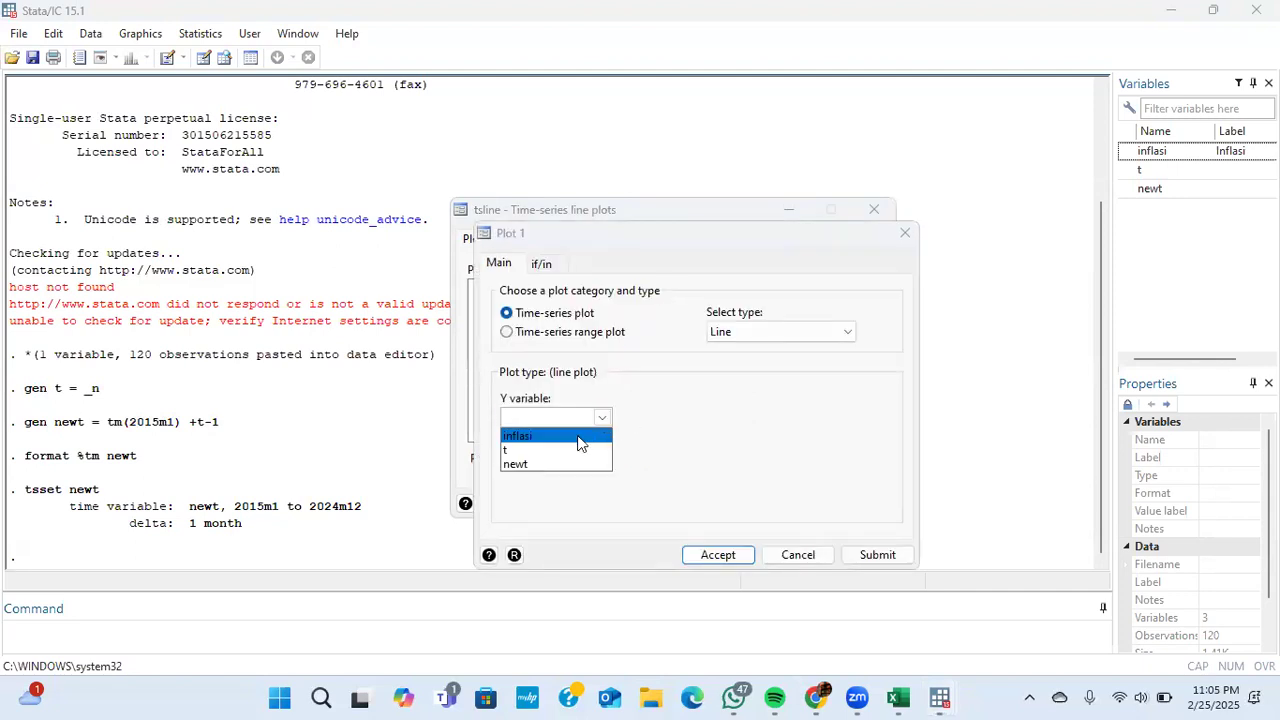
left_click(578, 438)
left_click(709, 554)
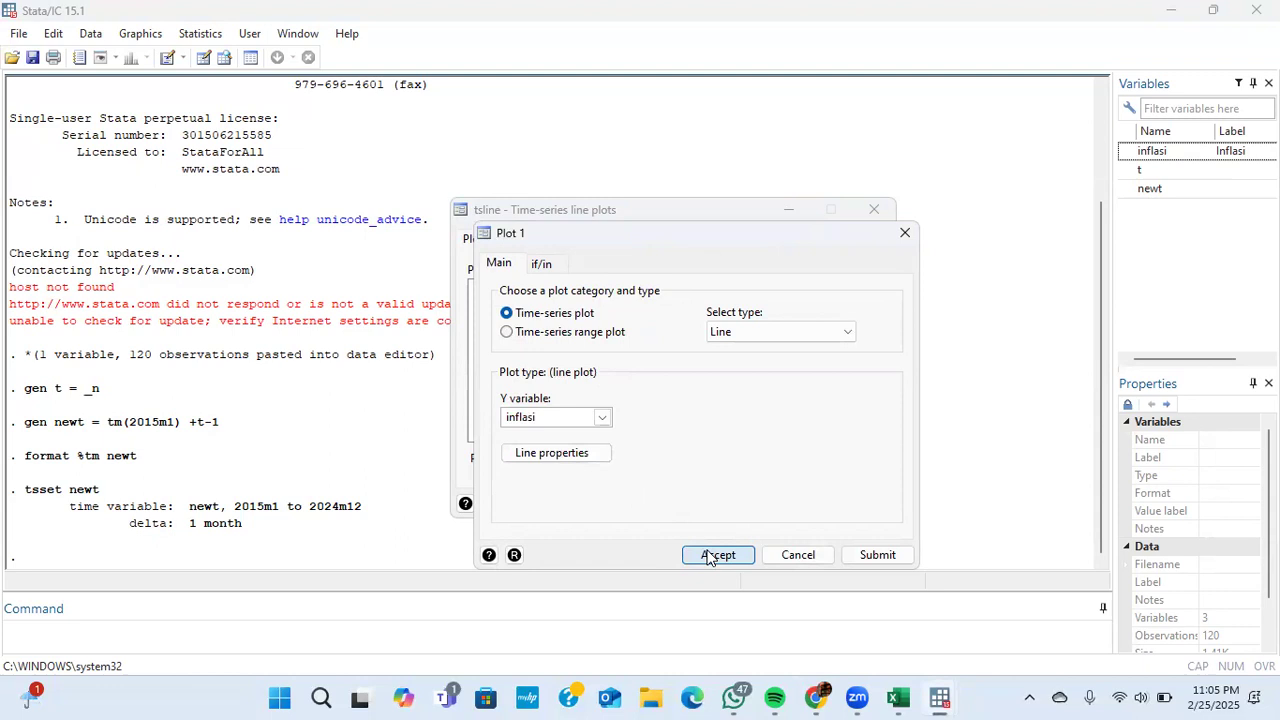
left_click(695, 503)
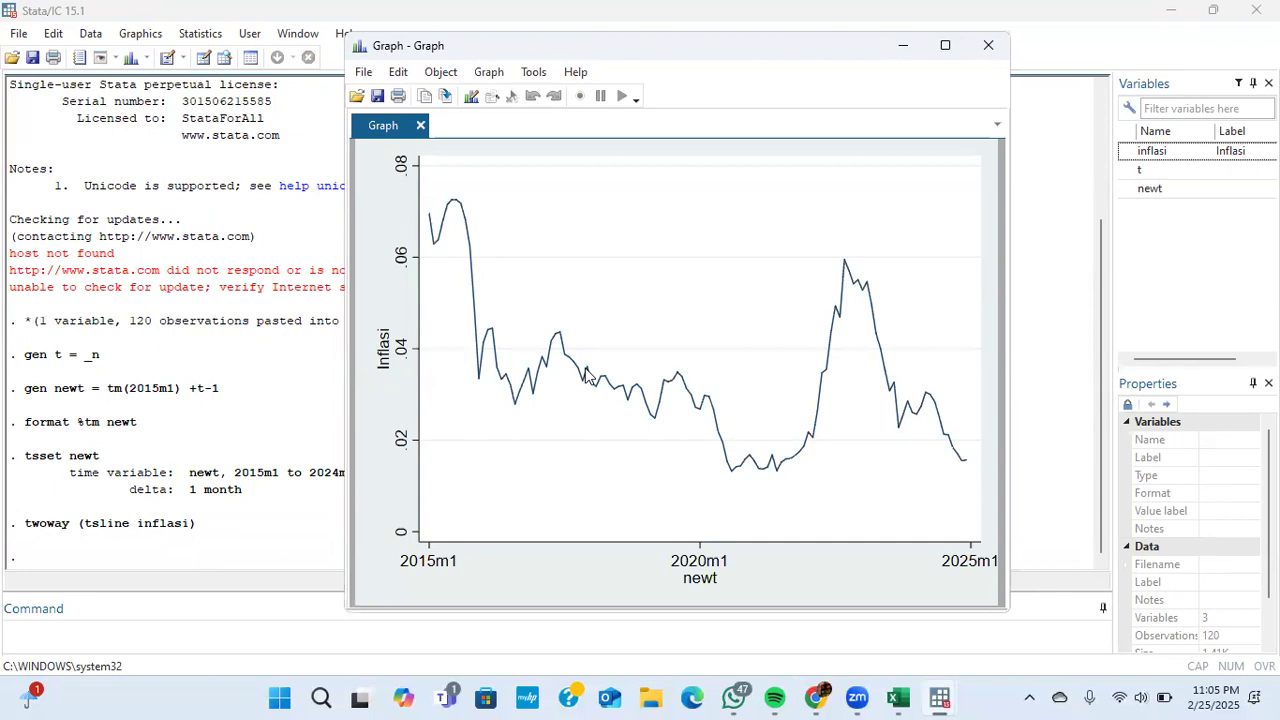
Run the Dickey-Fuller unit-root test on the inflation series at level with dfuller inflasi
left_click(74, 644)
type("dfulle")
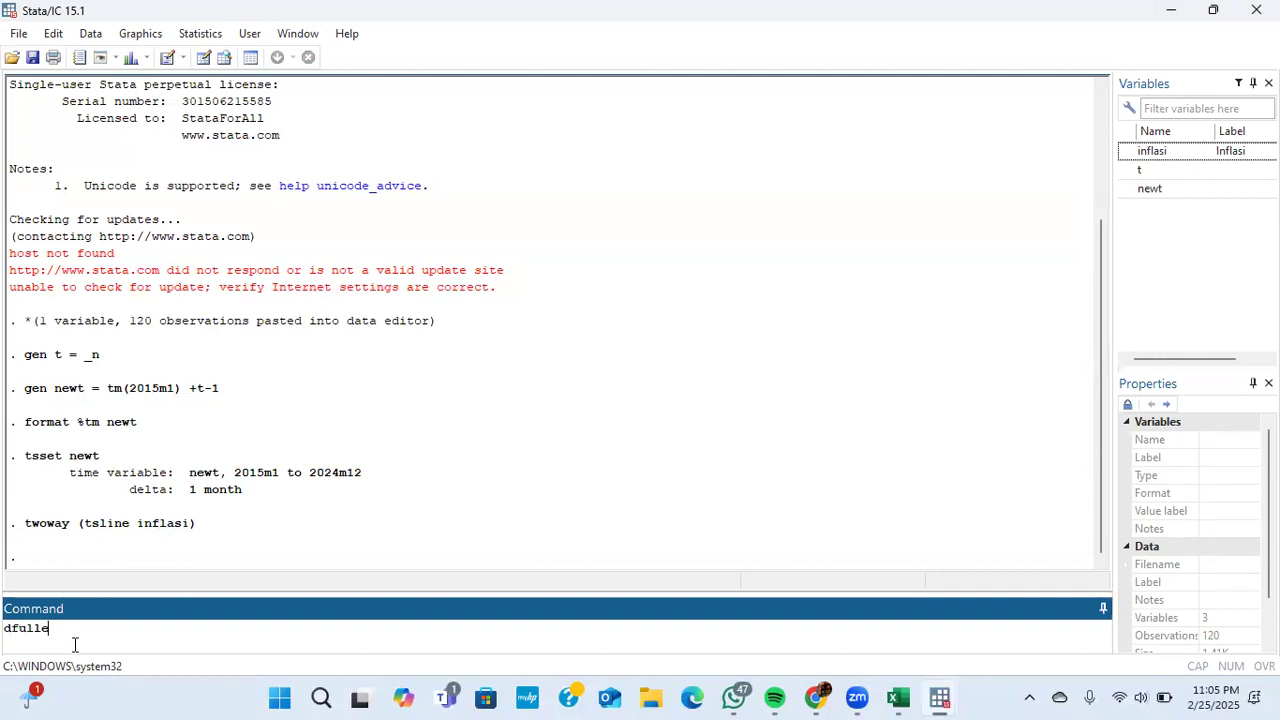
type("r inflasi")
key("Return")
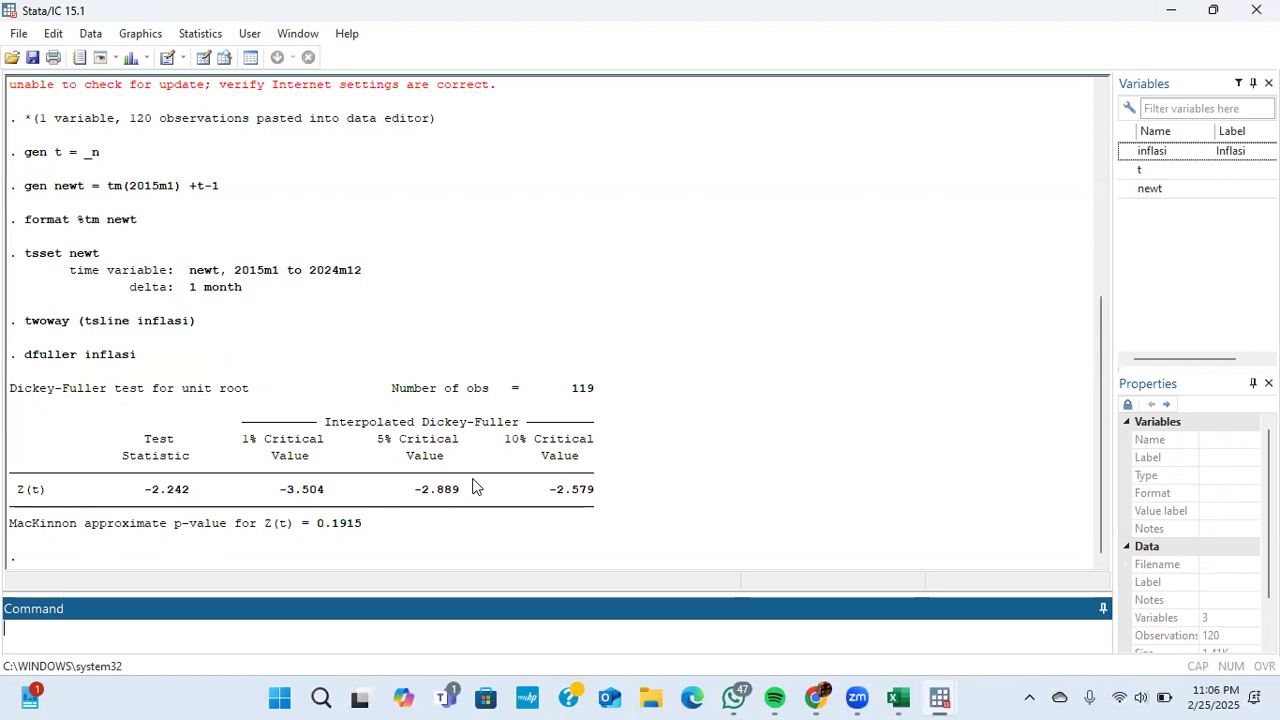
left_click_drag(470, 486, 126, 623)
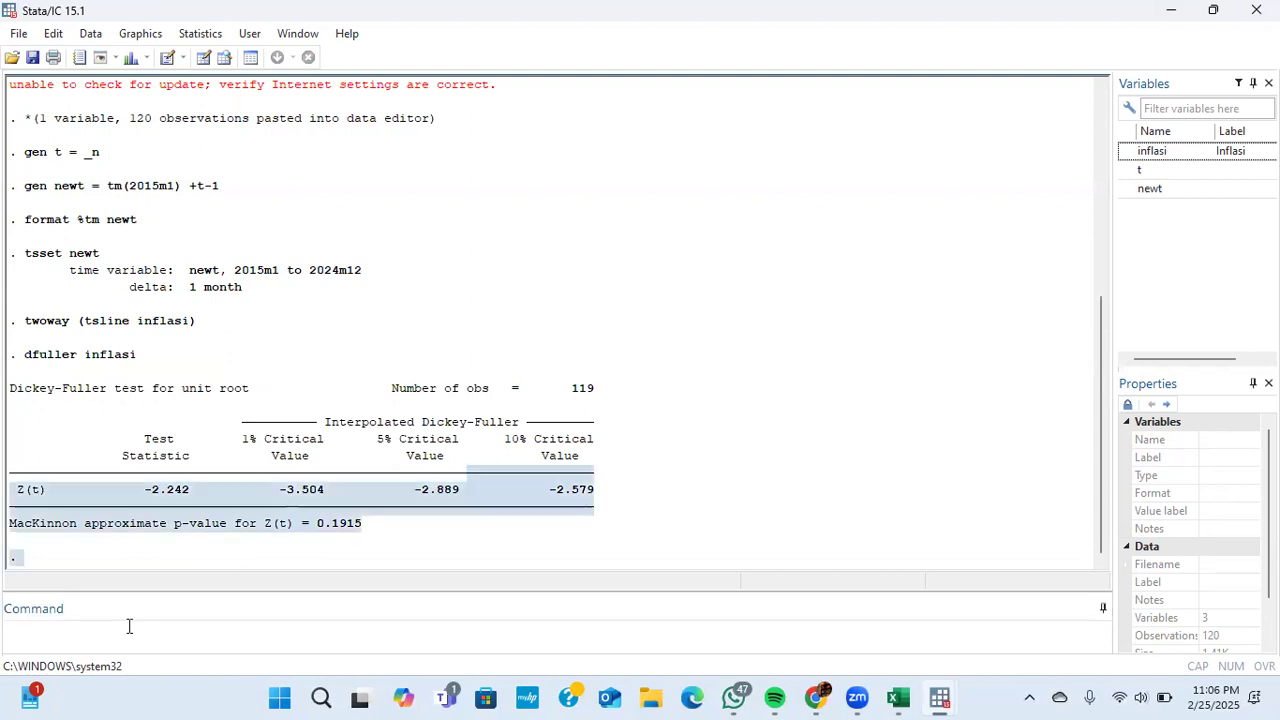
Run the Dickey-Fuller test on the first difference of the inflation series with dfuller d.inflasi
left_click(67, 628)
type("dfuller d.")
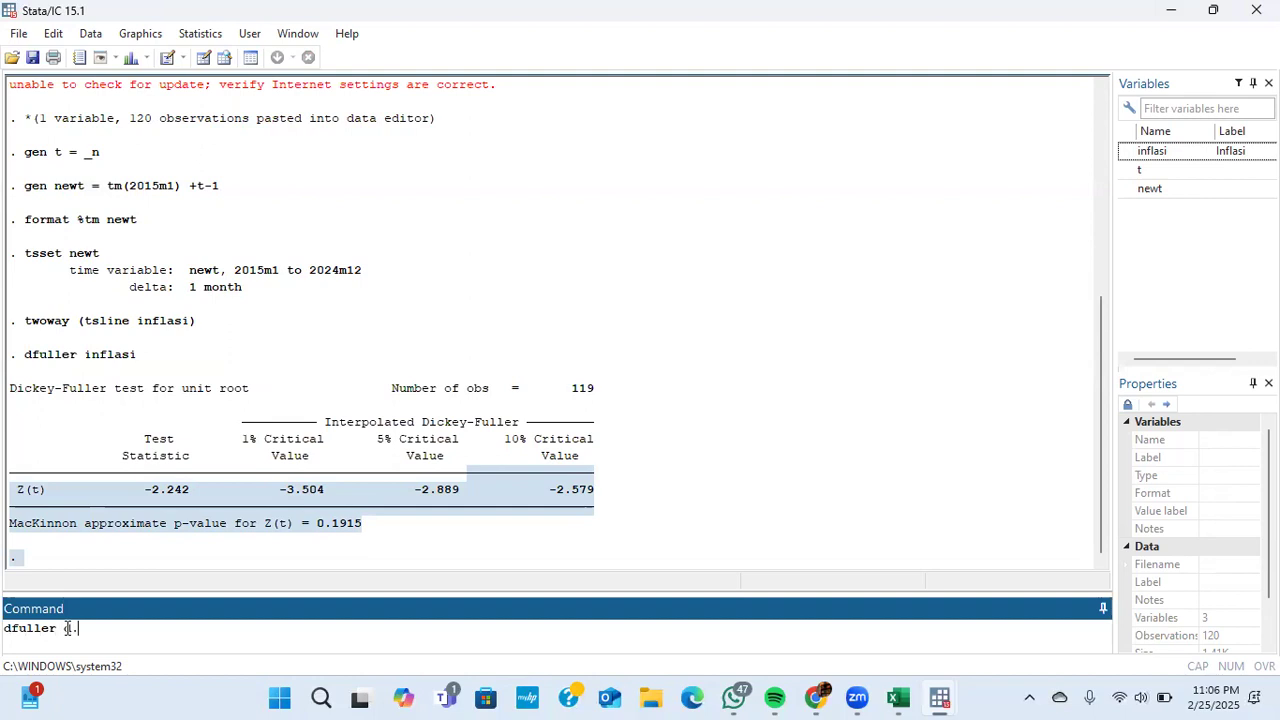
type("inflasi")
key("Return")
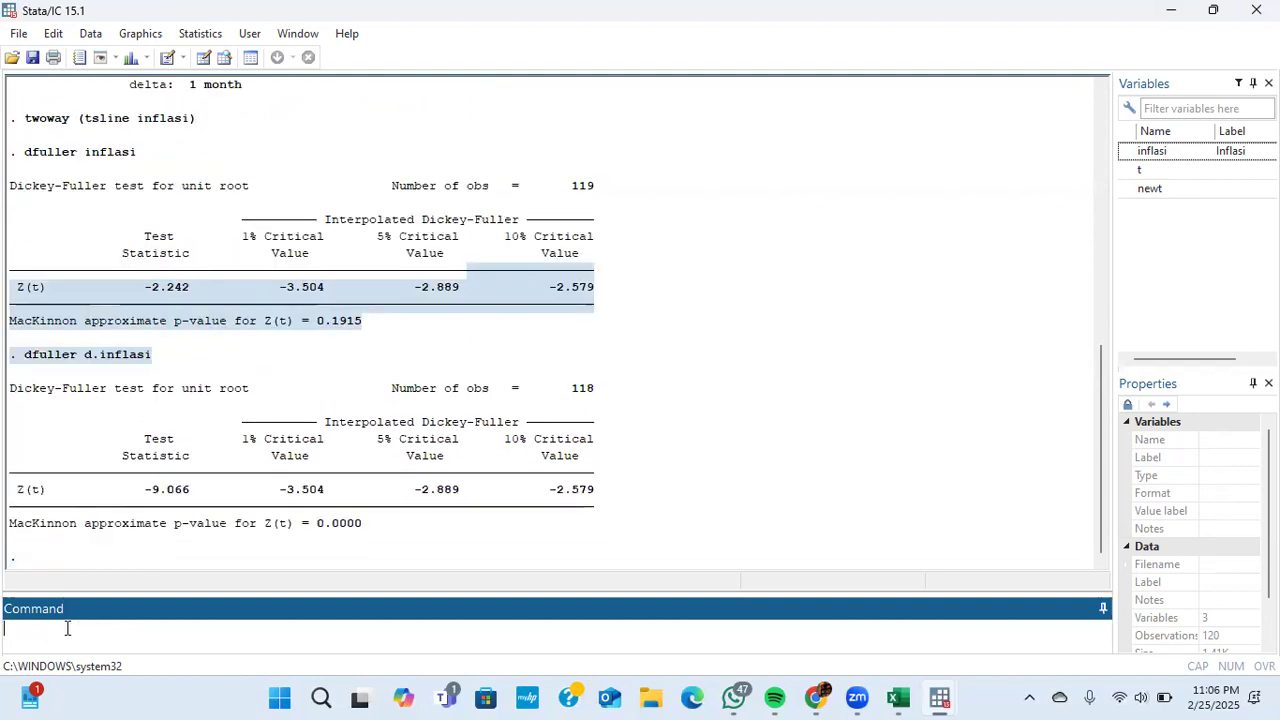
left_click(263, 449)
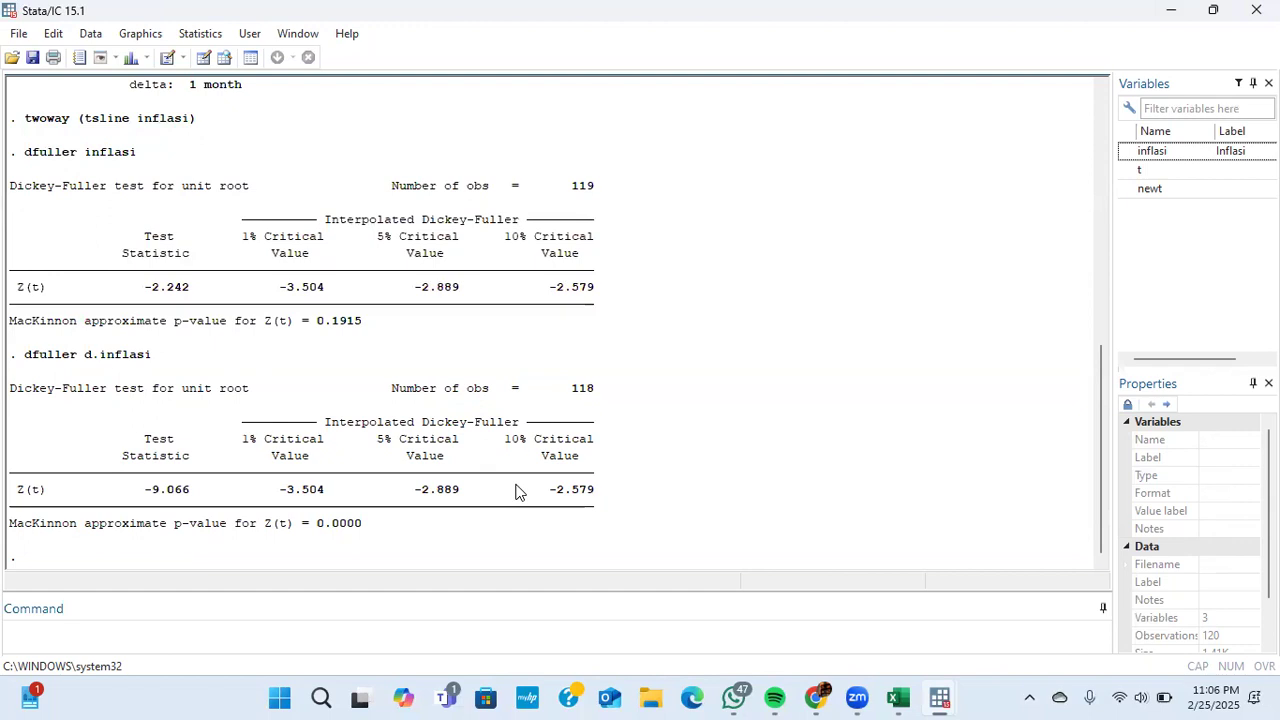
Graph the correlogram (ac) of the inflasi variable with the default number of autocorrelations and 95% confidence level
left_click(200, 33)
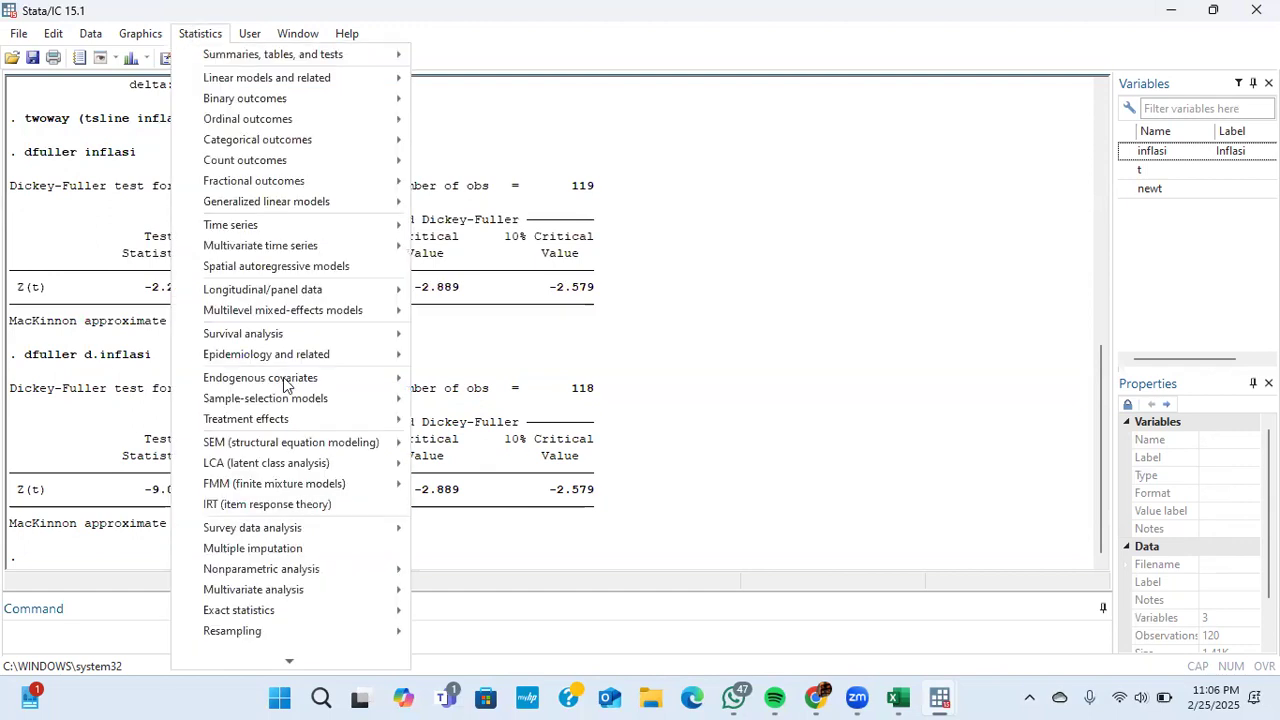
mouse_move(283, 224)
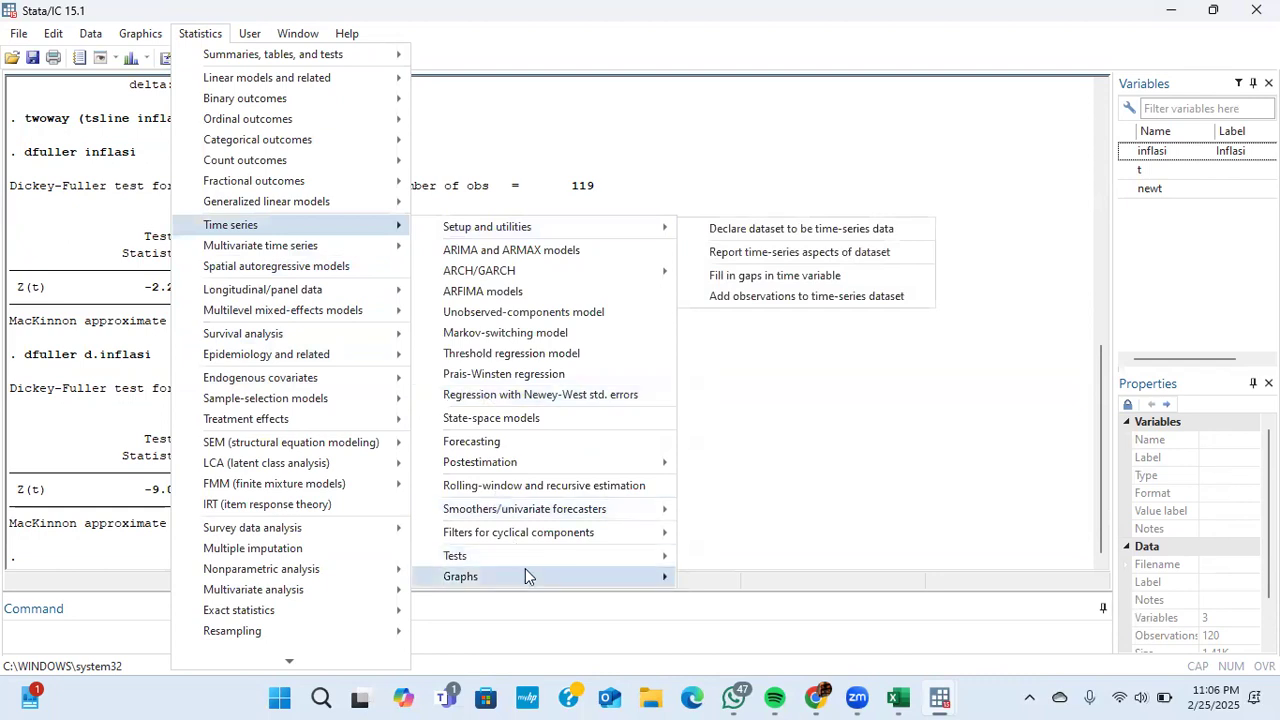
left_click(610, 577)
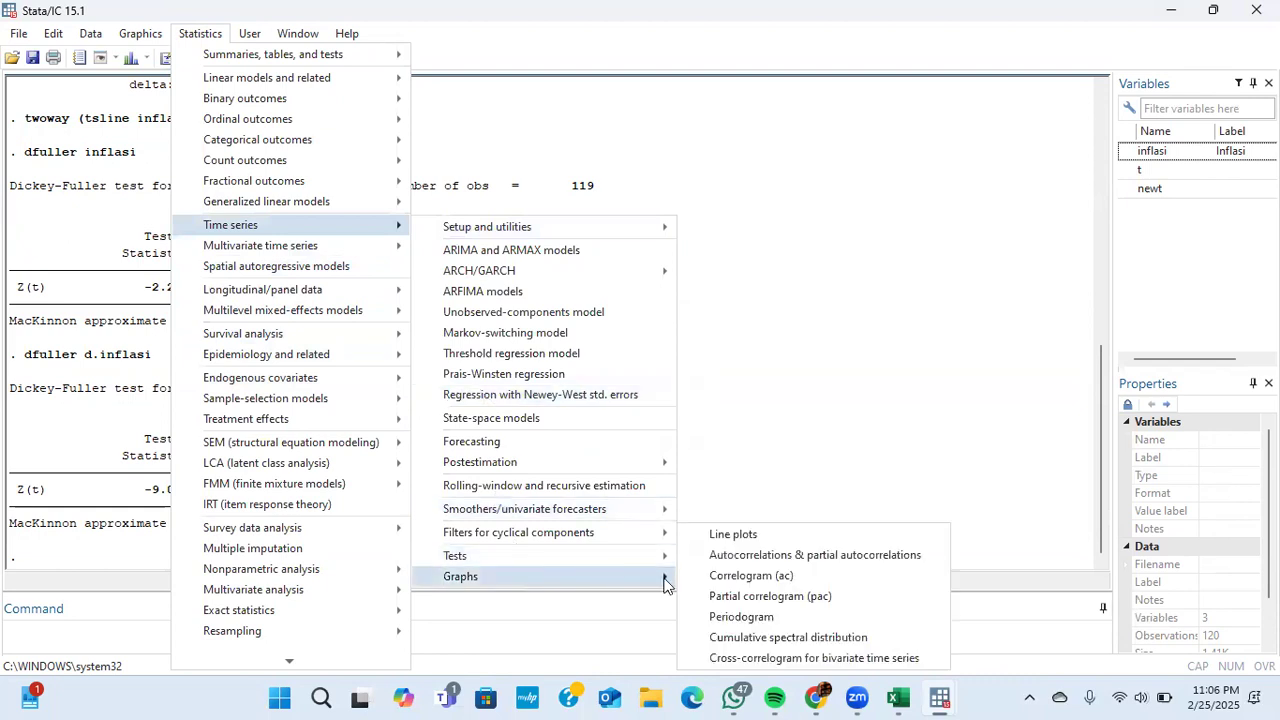
left_click(730, 575)
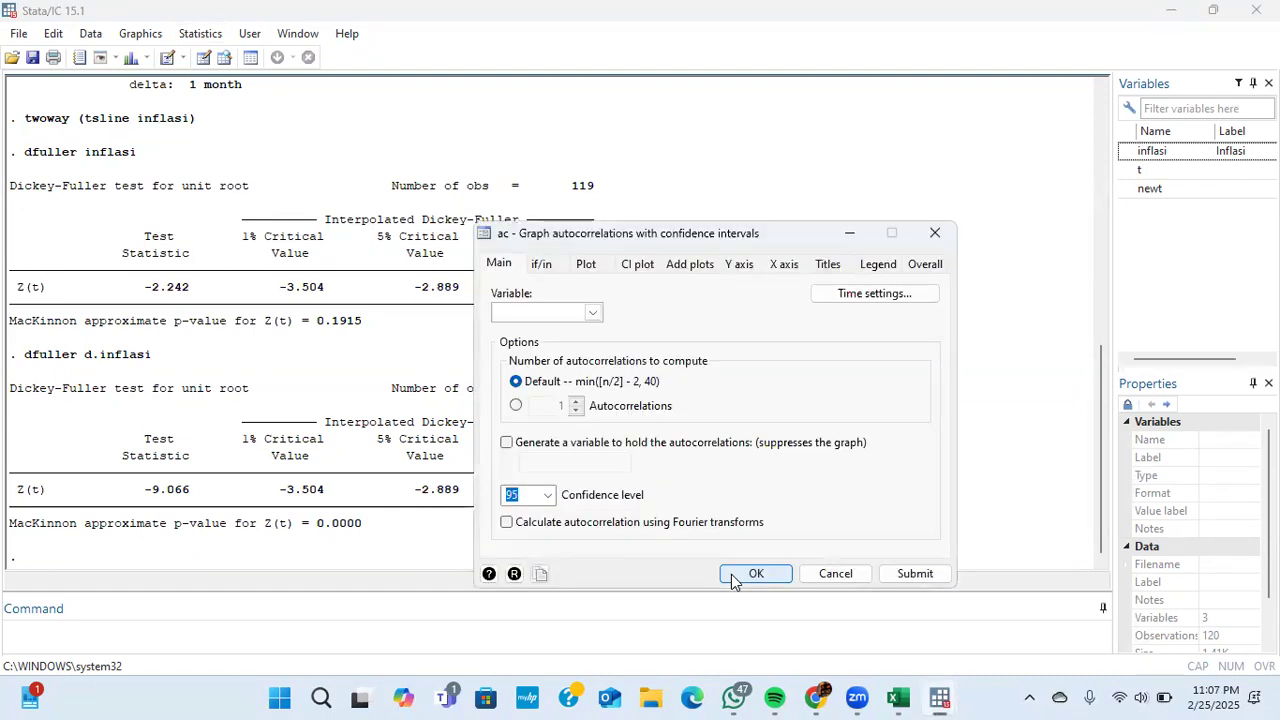
left_click(592, 314)
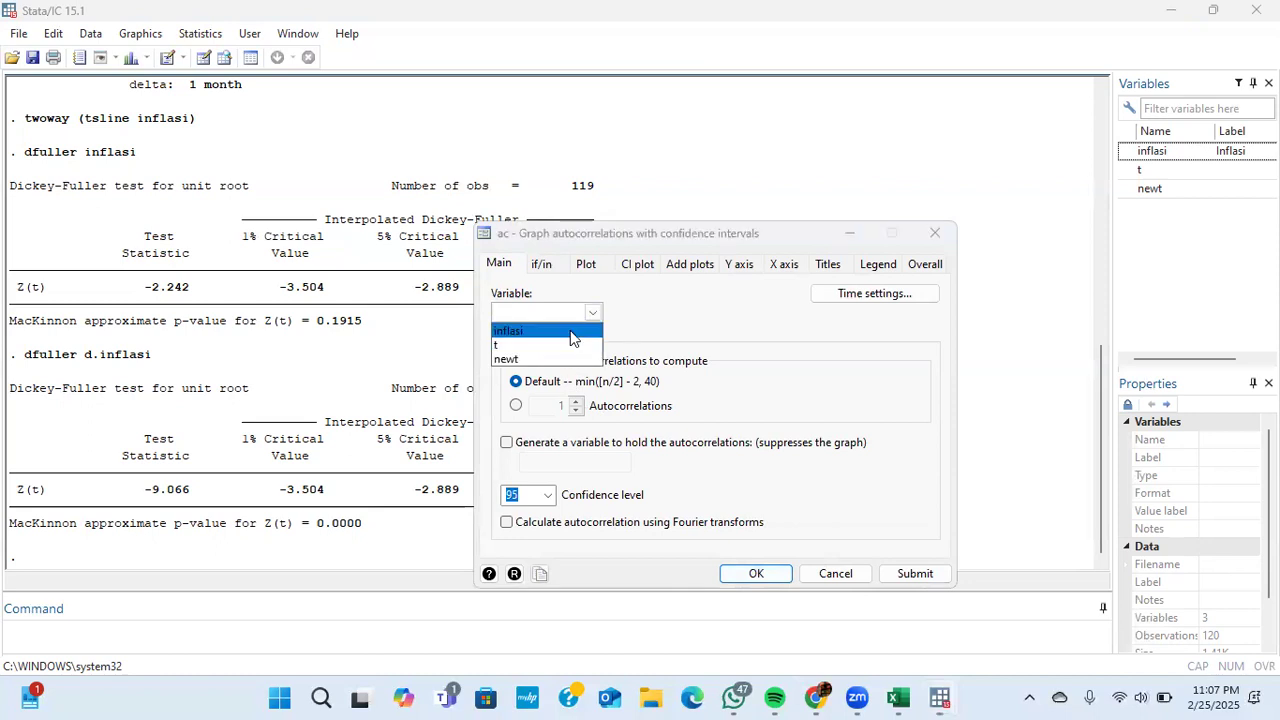
left_click(571, 338)
left_click(757, 574)
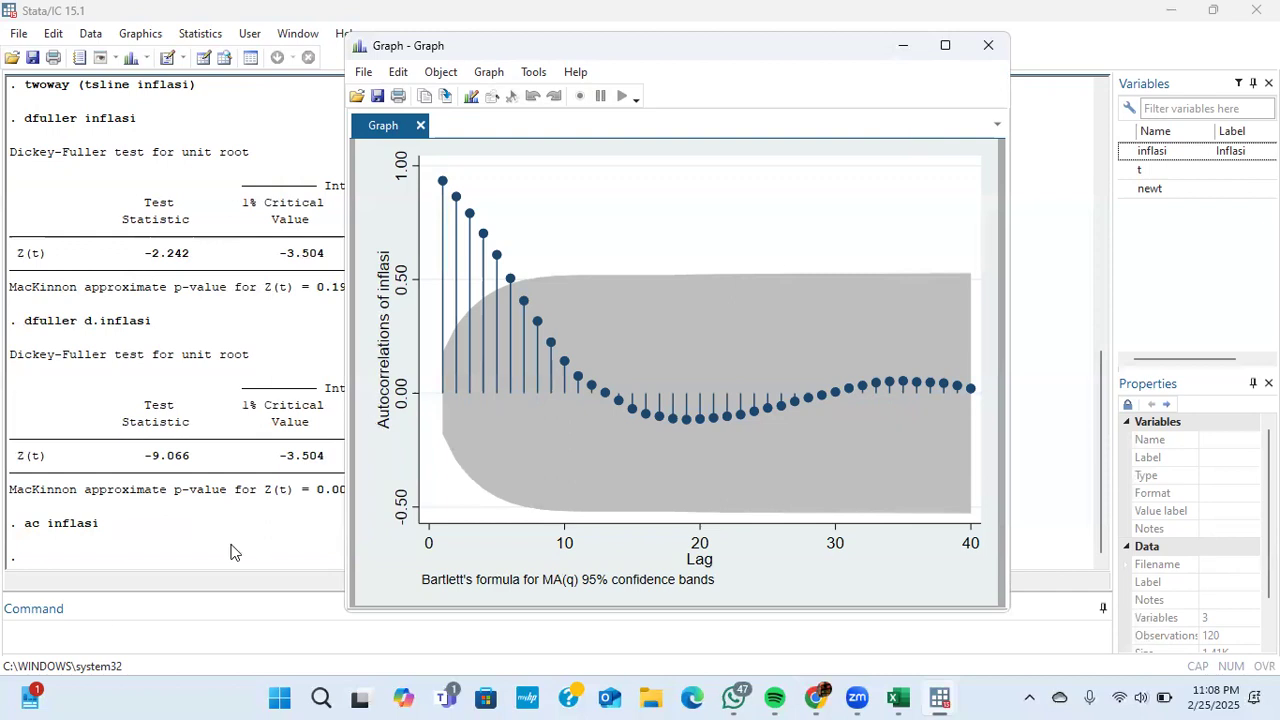
Graph the partial correlogram (pac) of inflasi with the default number of autocorrelations and 95% confidence level
left_click(87, 639)
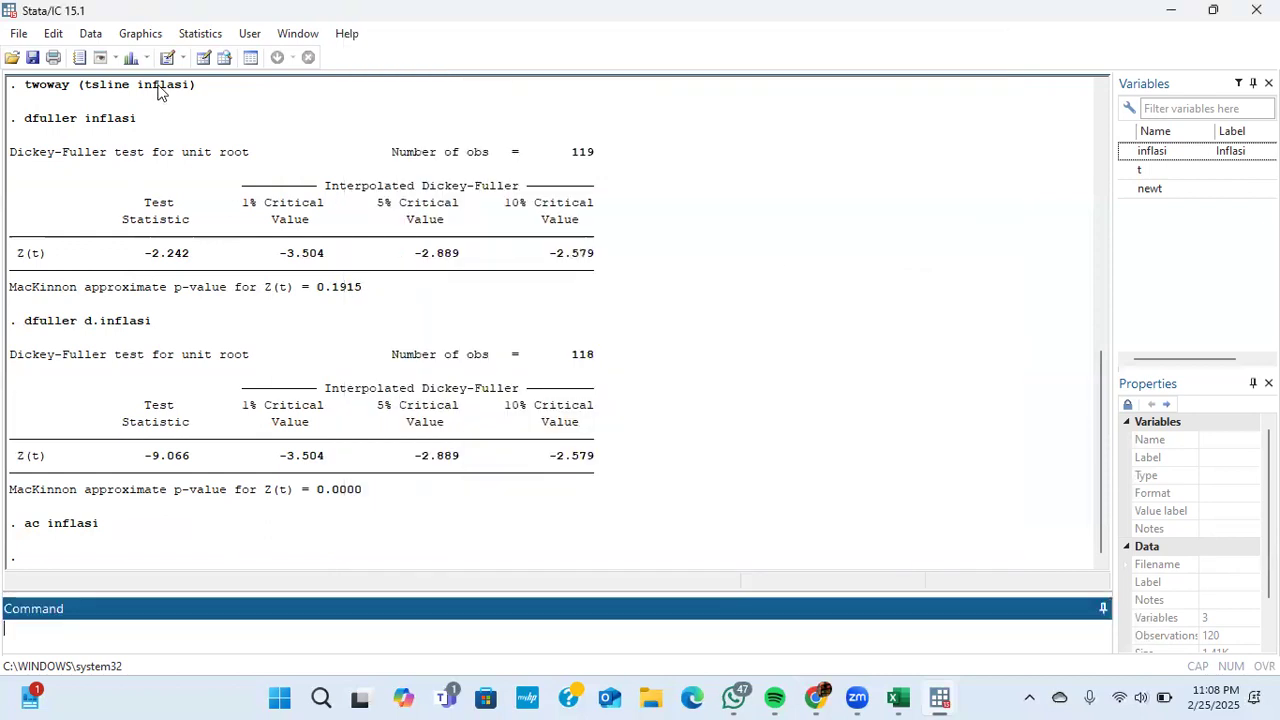
left_click(210, 34)
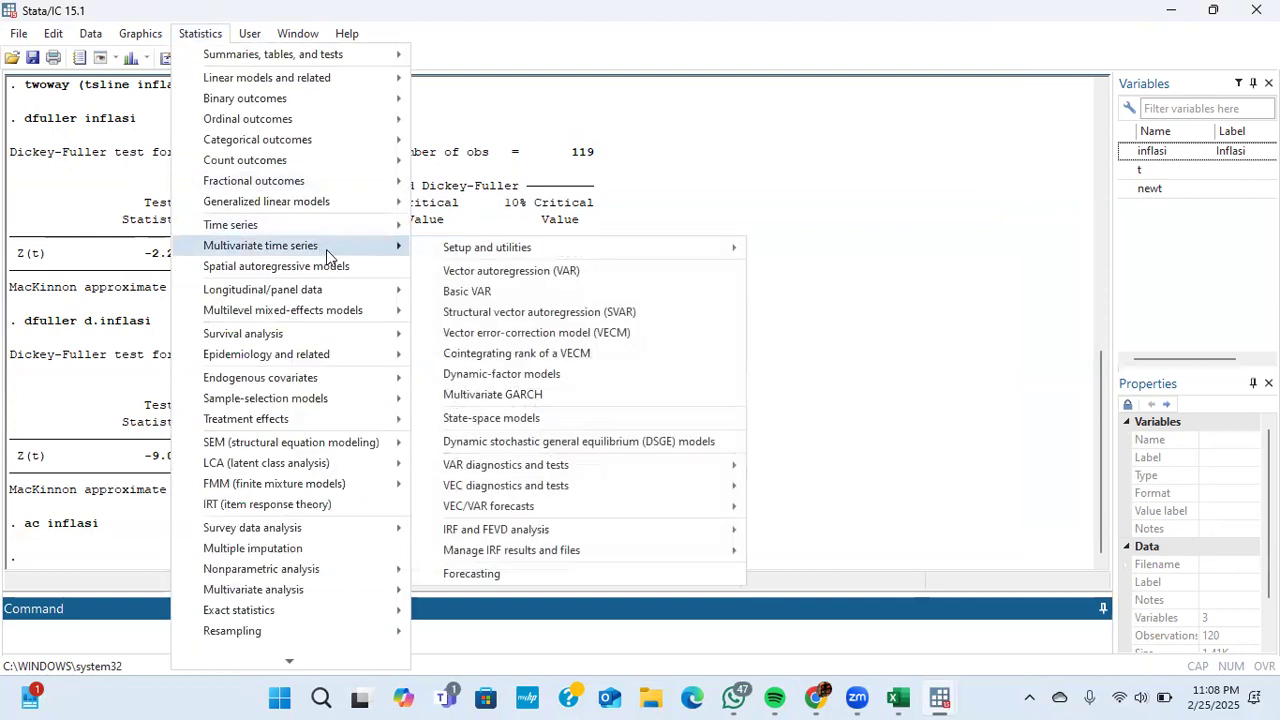
mouse_move(300, 225)
mouse_move(665, 577)
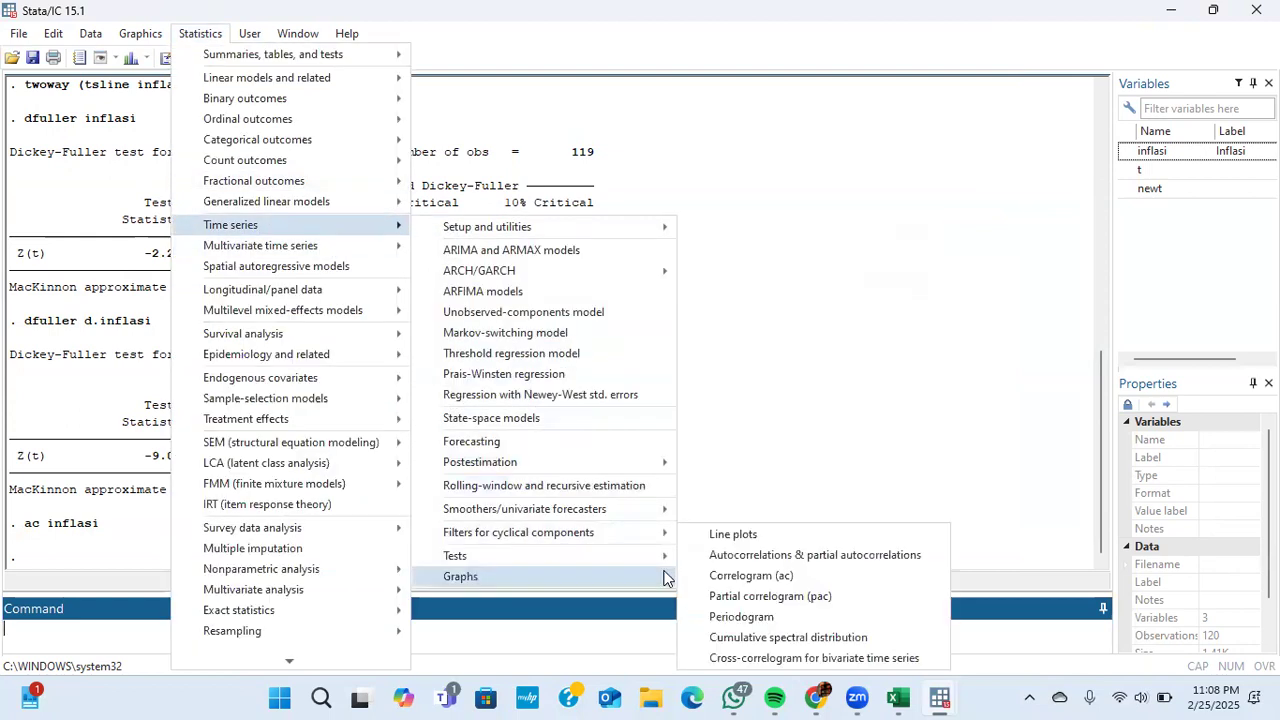
left_click(719, 597)
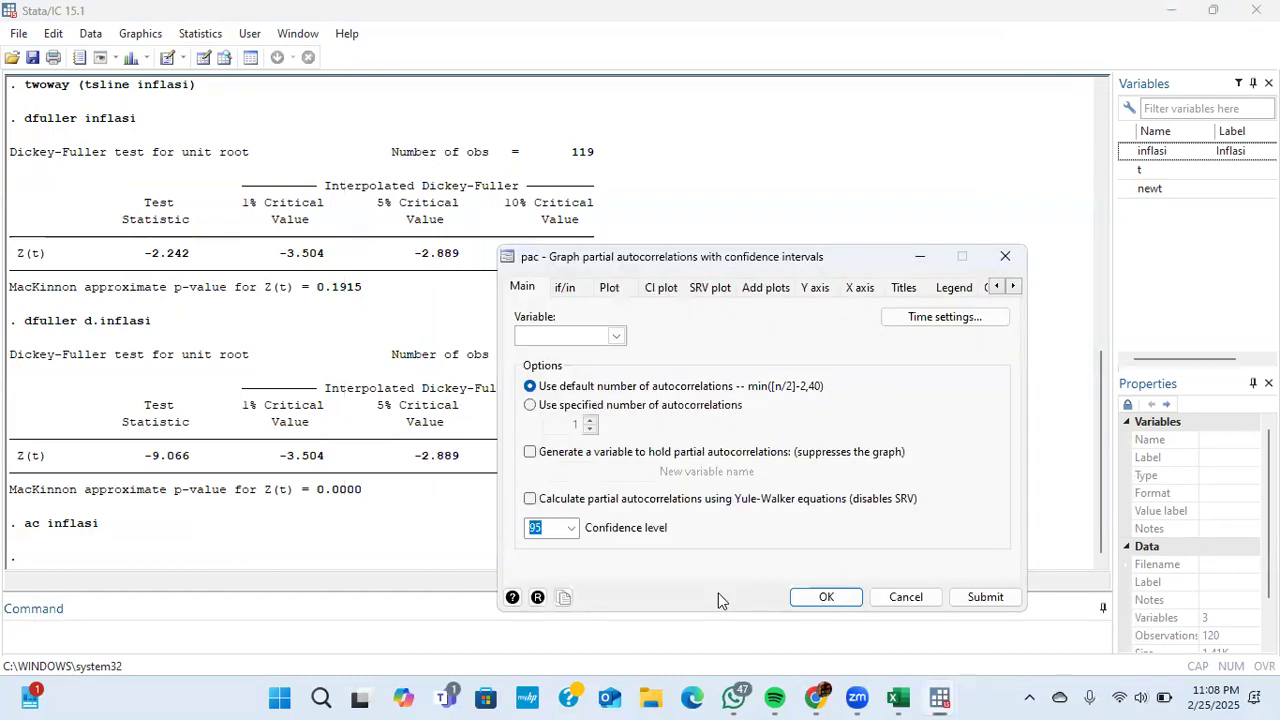
left_click(616, 336)
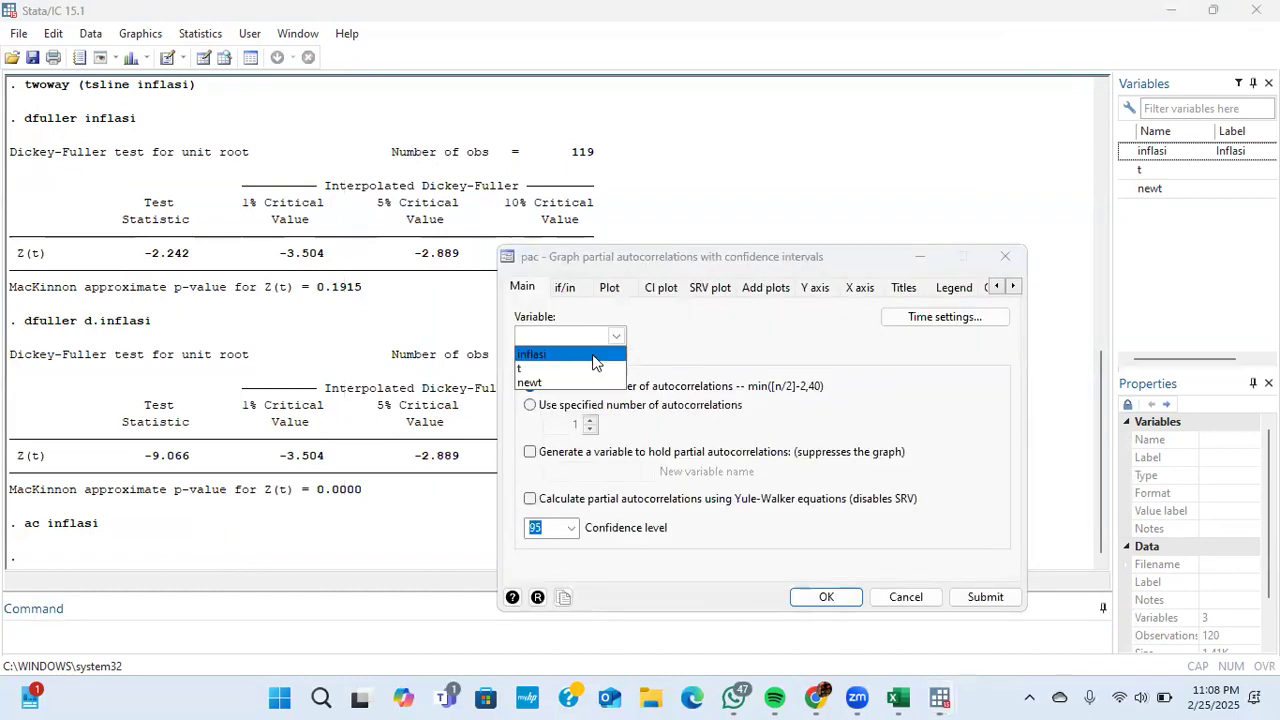
left_click(594, 356)
left_click(818, 597)
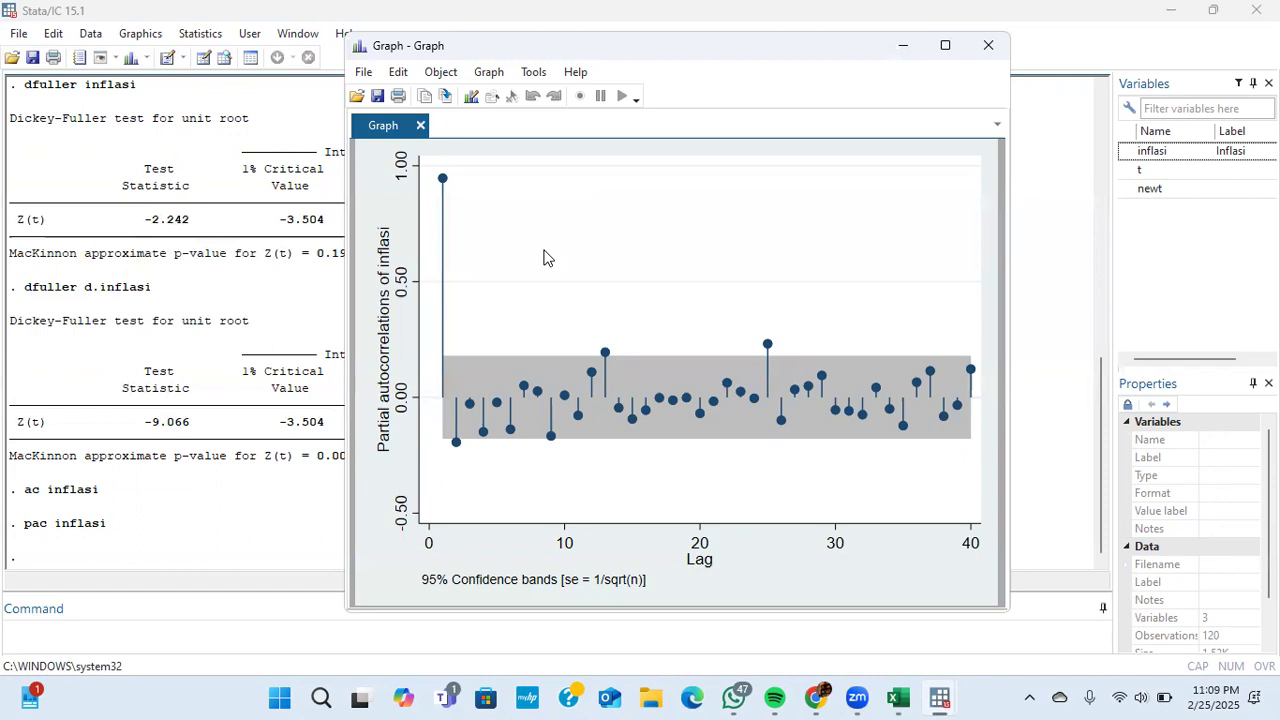
Set up an ARIMA model with inflasi as dependent variable, autoregressive order 1, difference order 1 and moving-average order 6
left_click(254, 508)
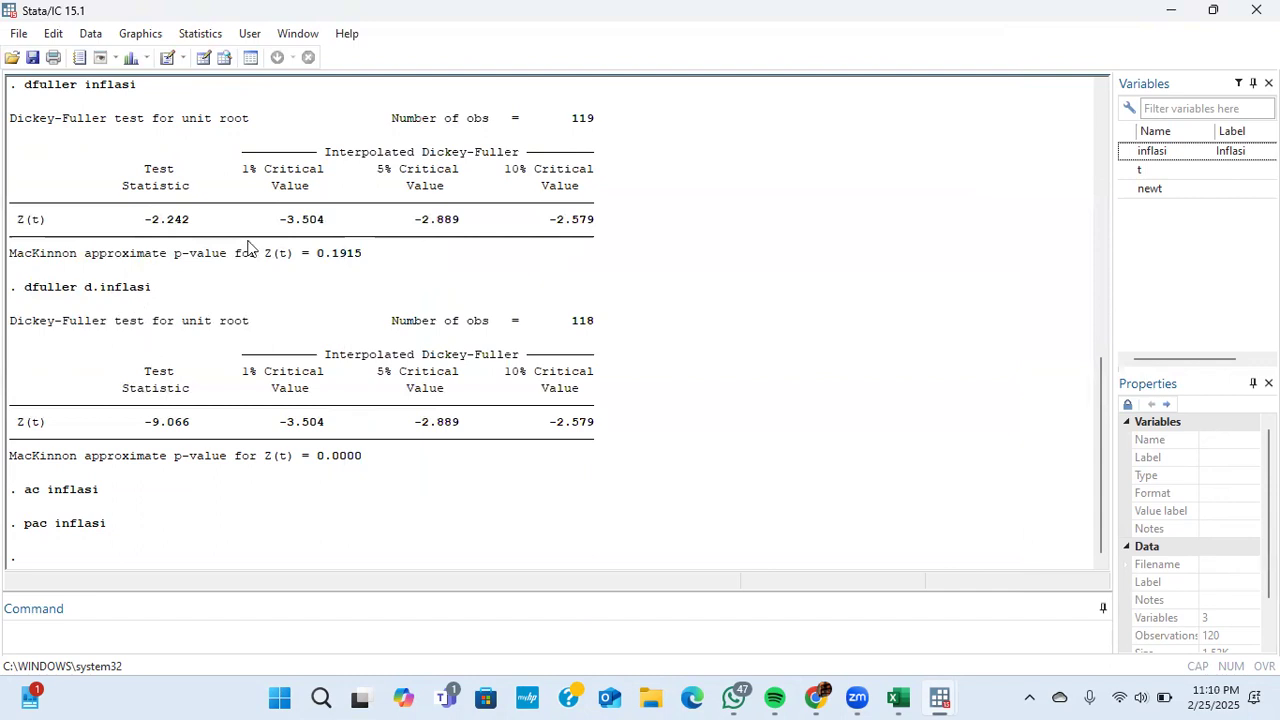
left_click(205, 35)
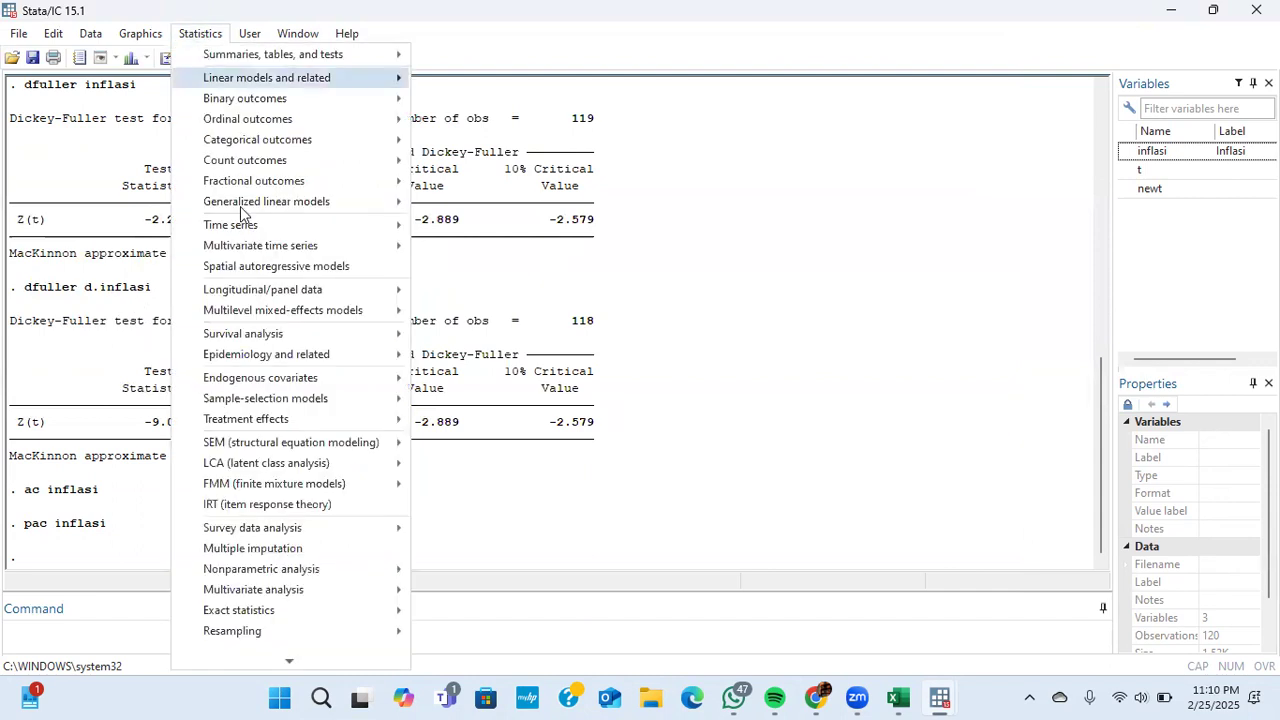
mouse_move(257, 230)
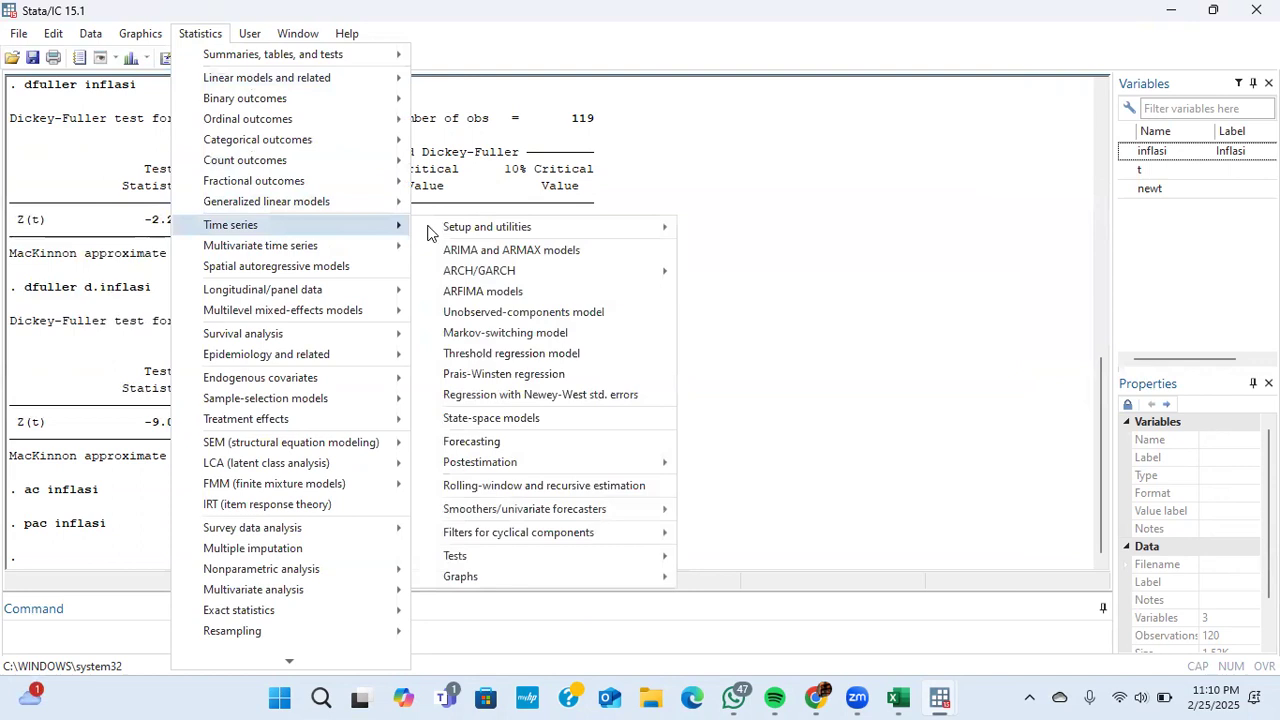
left_click(466, 249)
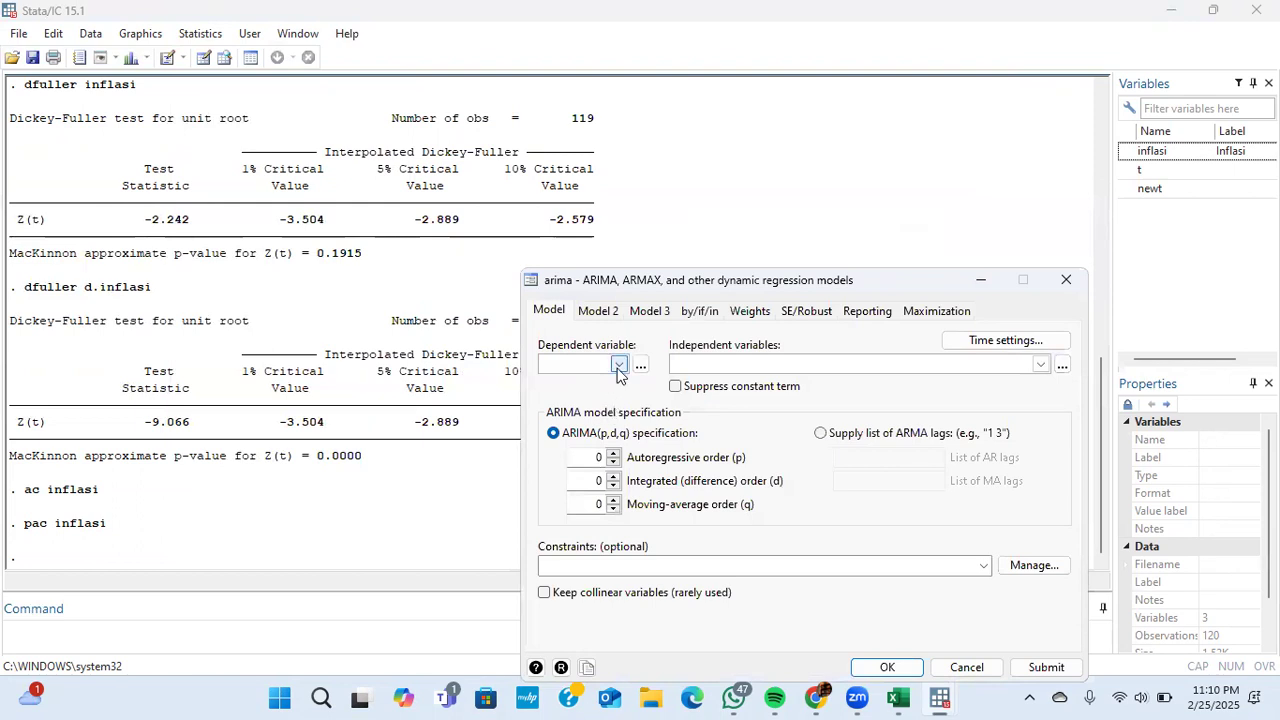
left_click(618, 365)
left_click(580, 380)
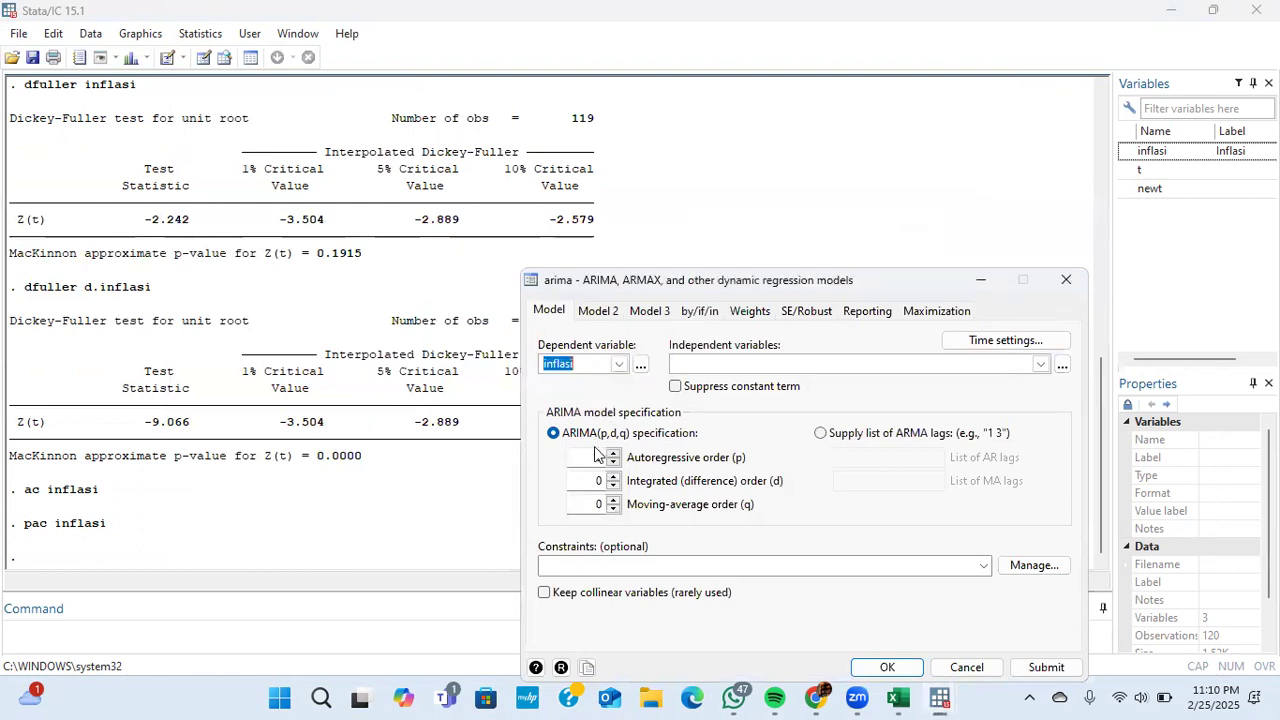
left_click(598, 457)
type("1")
left_click(599, 480)
type("1")
left_click(599, 504)
type("6")
Set the seasonal specification to SARIMA (1,1,1) with seasonal lag 12 and estimate the model
left_click(597, 312)
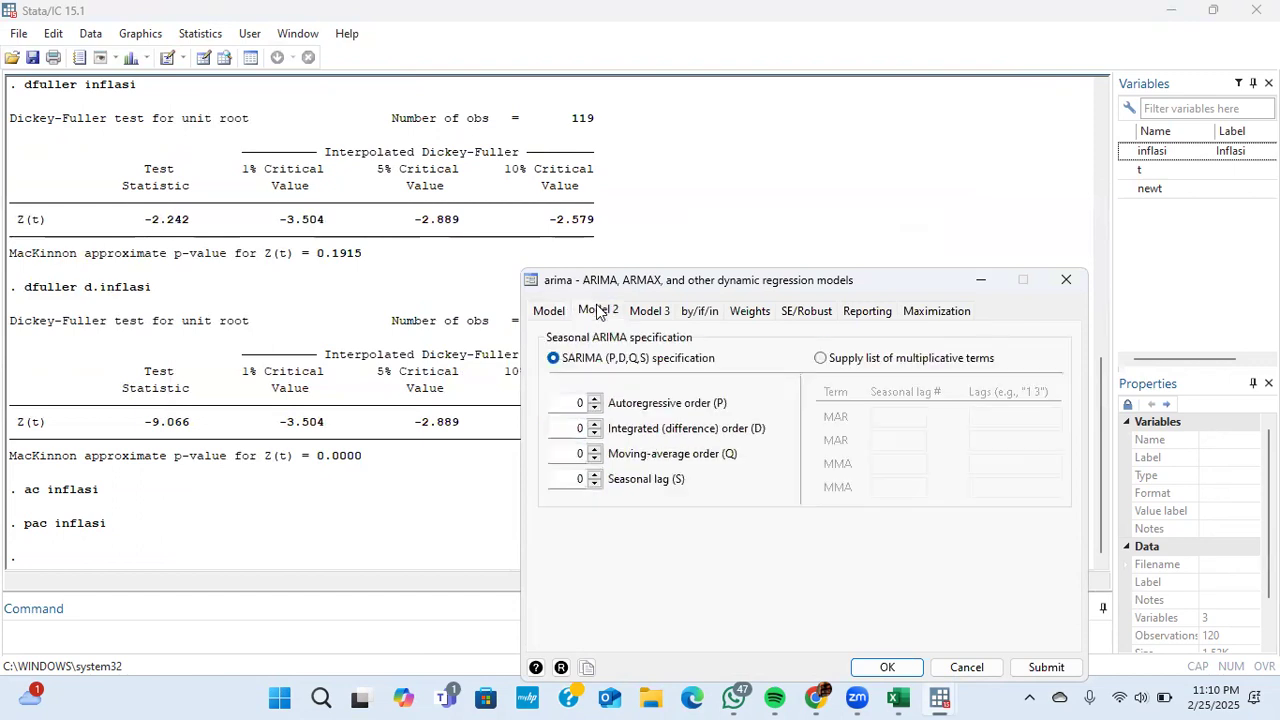
double_click(579, 403)
type("1")
left_click(580, 427)
type("1")
left_click(580, 453)
type("1")
left_click(578, 478)
type("12")
left_click(548, 318)
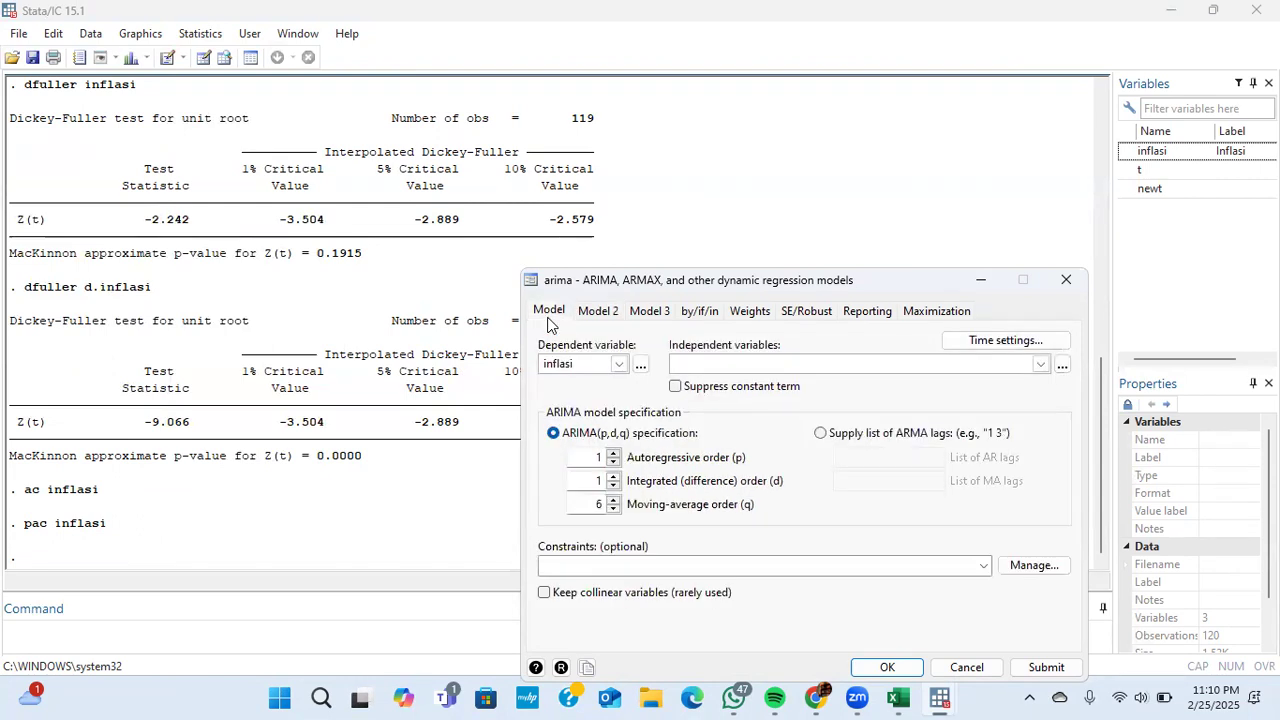
left_click(887, 668)
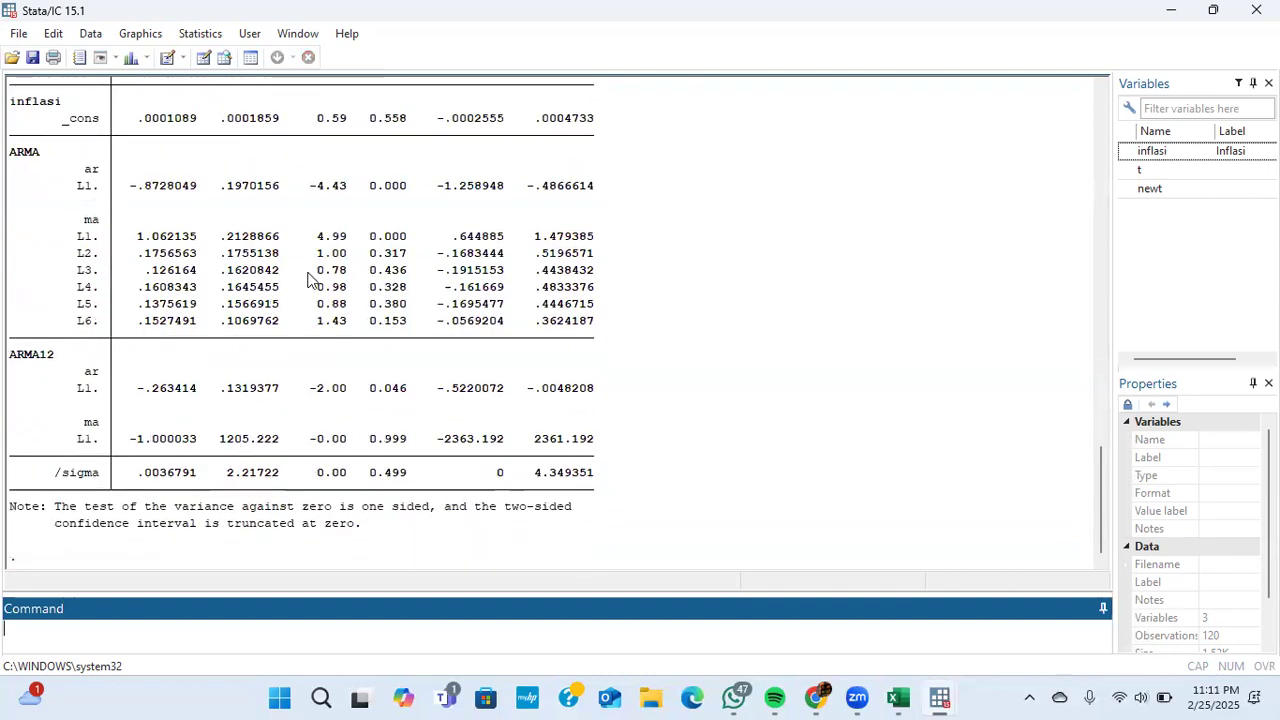
Reopen the ARIMA model specification for inflasi, keeping autoregressive order 1 and setting the moving-average order to 2
scroll(310, 280, "up", 1)
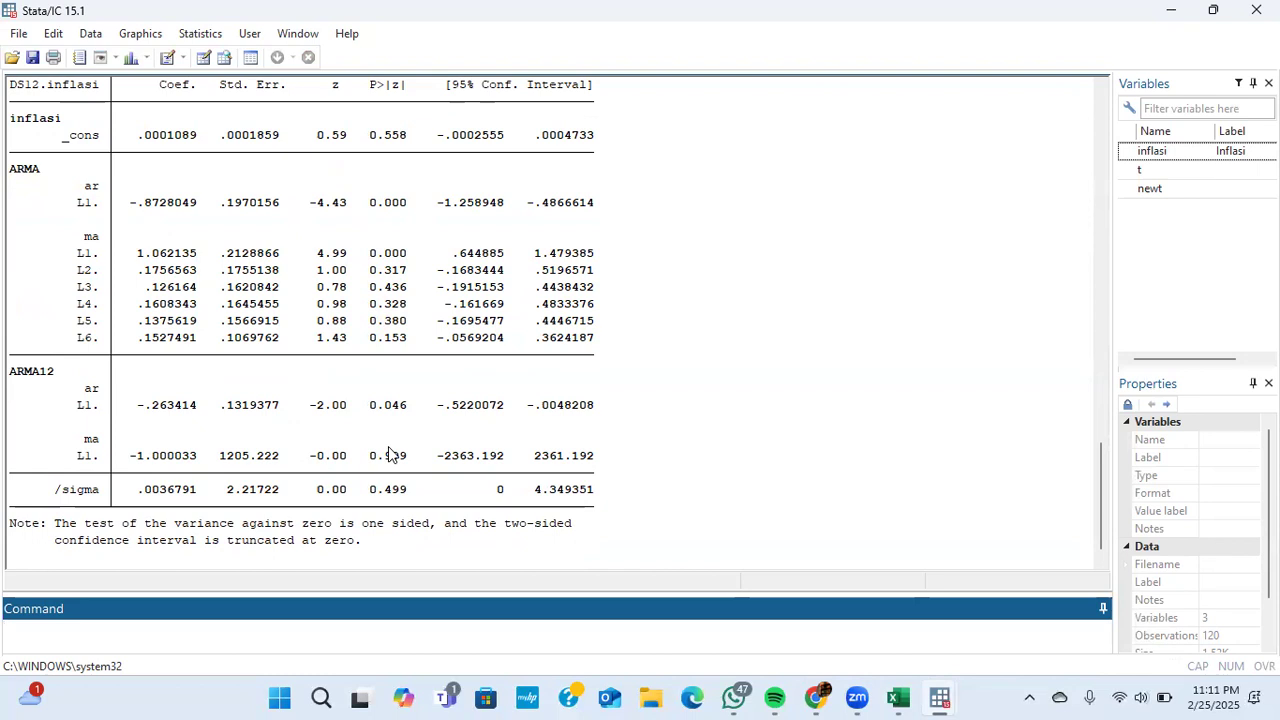
left_click(195, 36)
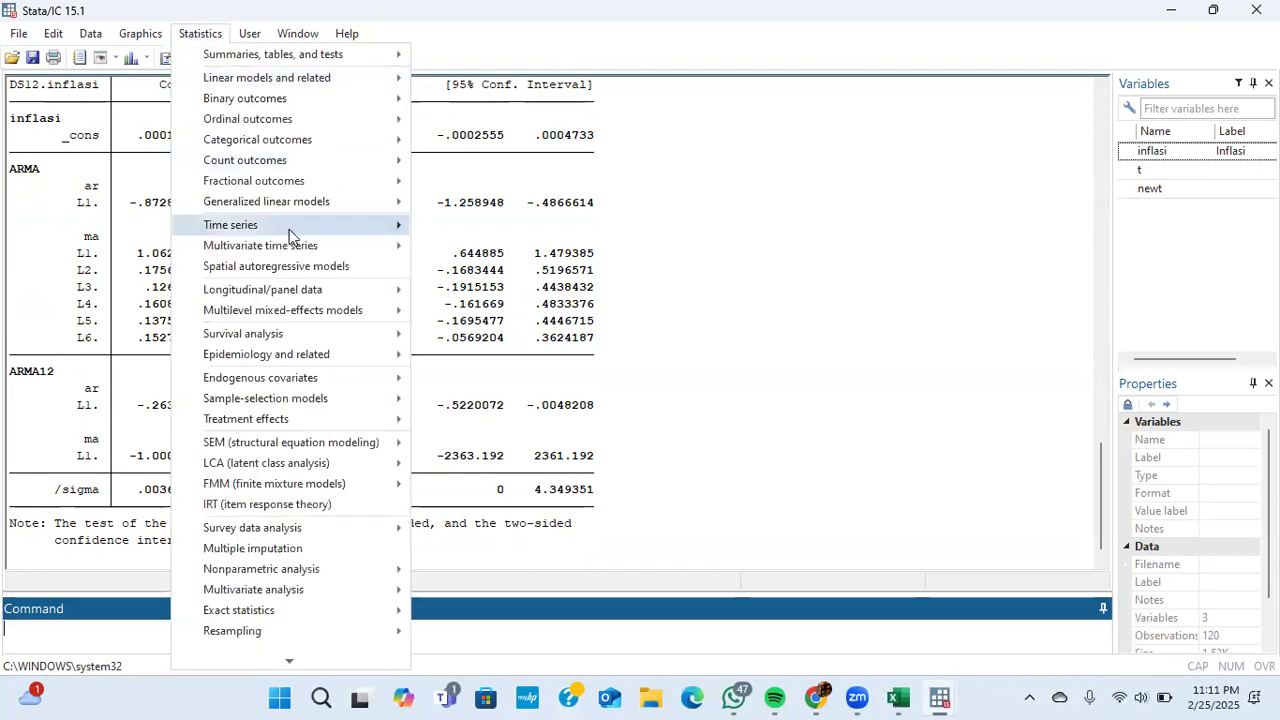
mouse_move(306, 228)
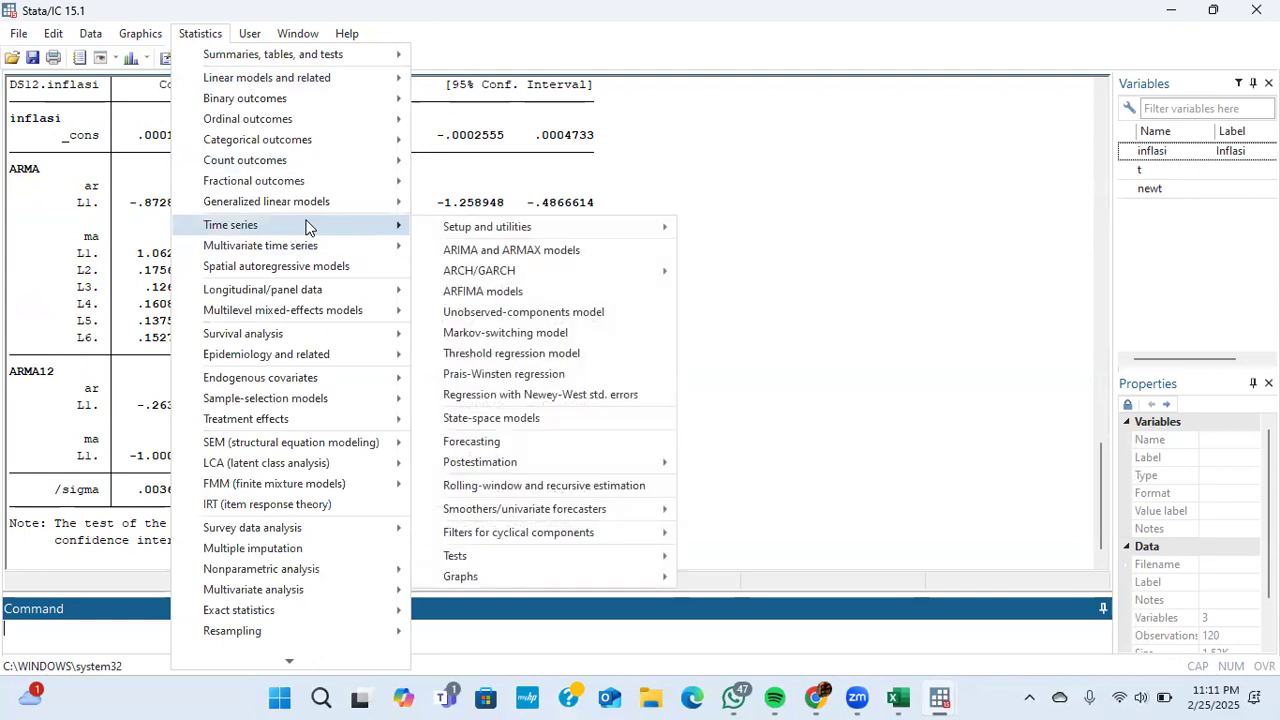
left_click(490, 251)
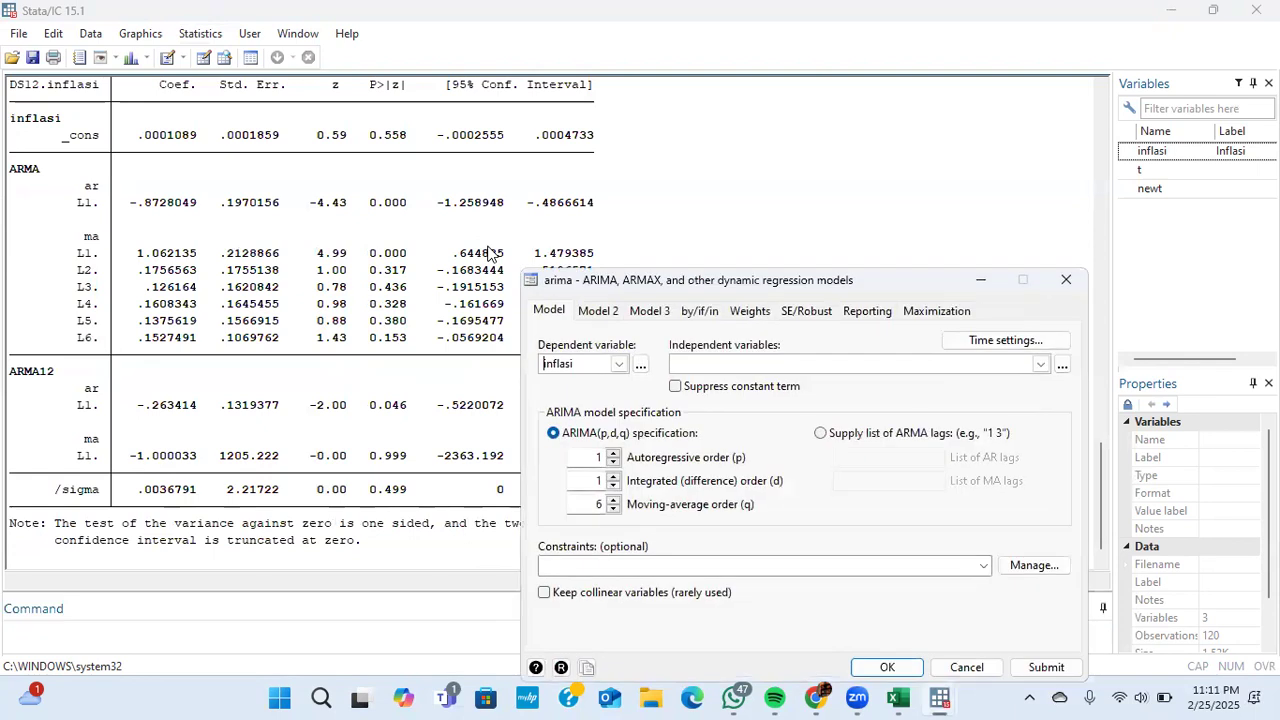
double_click(600, 457)
key("BackSpace")
type("1")
double_click(599, 503)
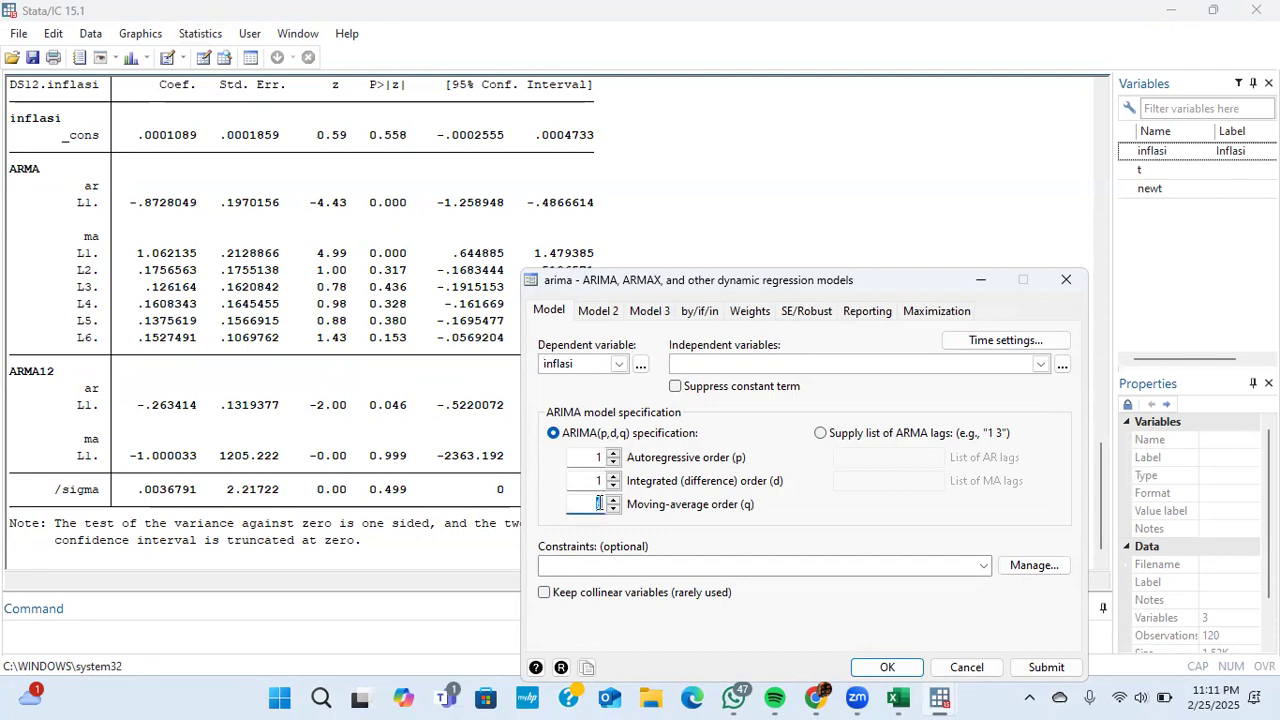
type("2")
Set the seasonal autoregressive order to 0 and estimate the revised model
left_click(599, 312)
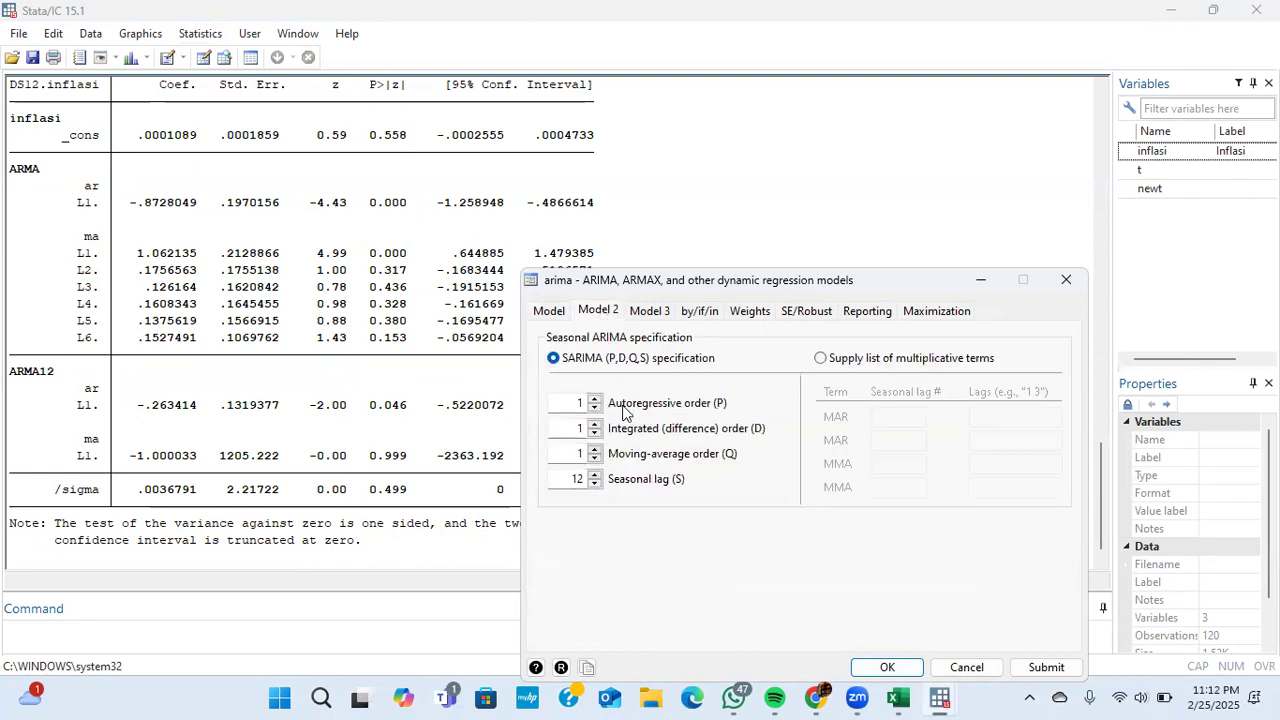
double_click(581, 452)
double_click(581, 402)
type("0")
left_click(888, 667)
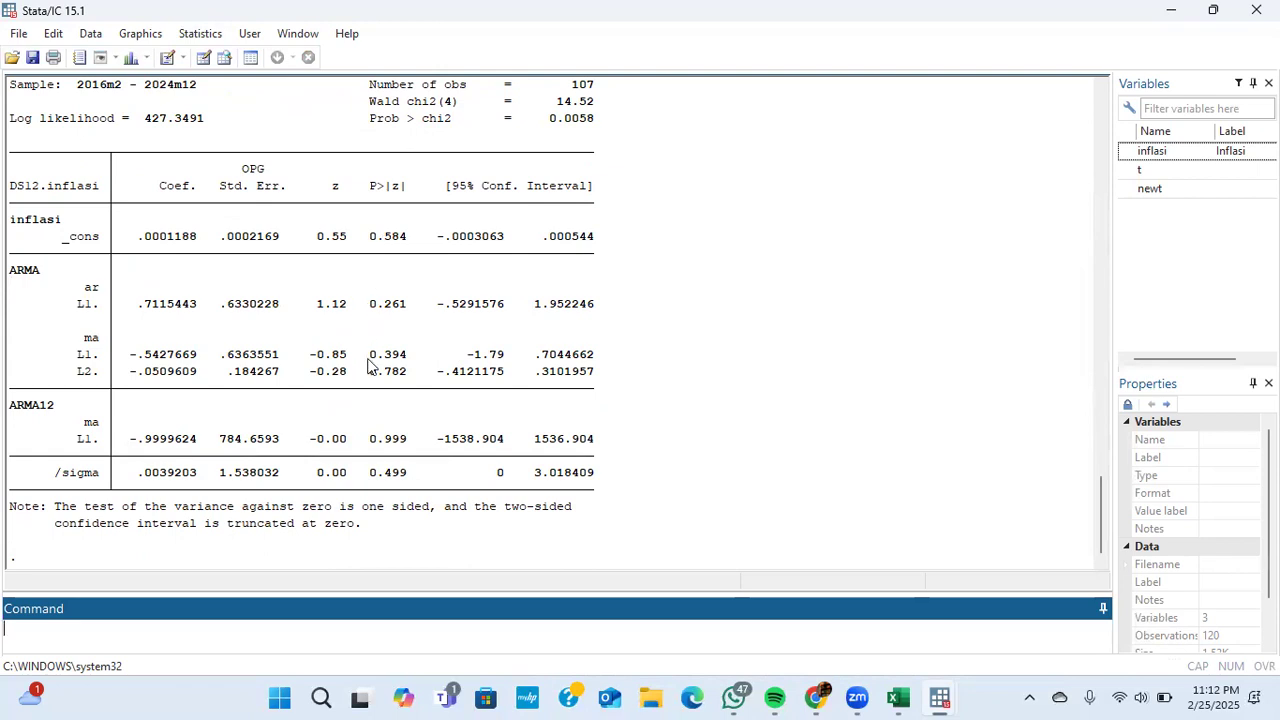
Re-estimate the ARIMA model of inflasi with moving-average order 0 and seasonal difference order 0
left_click(200, 34)
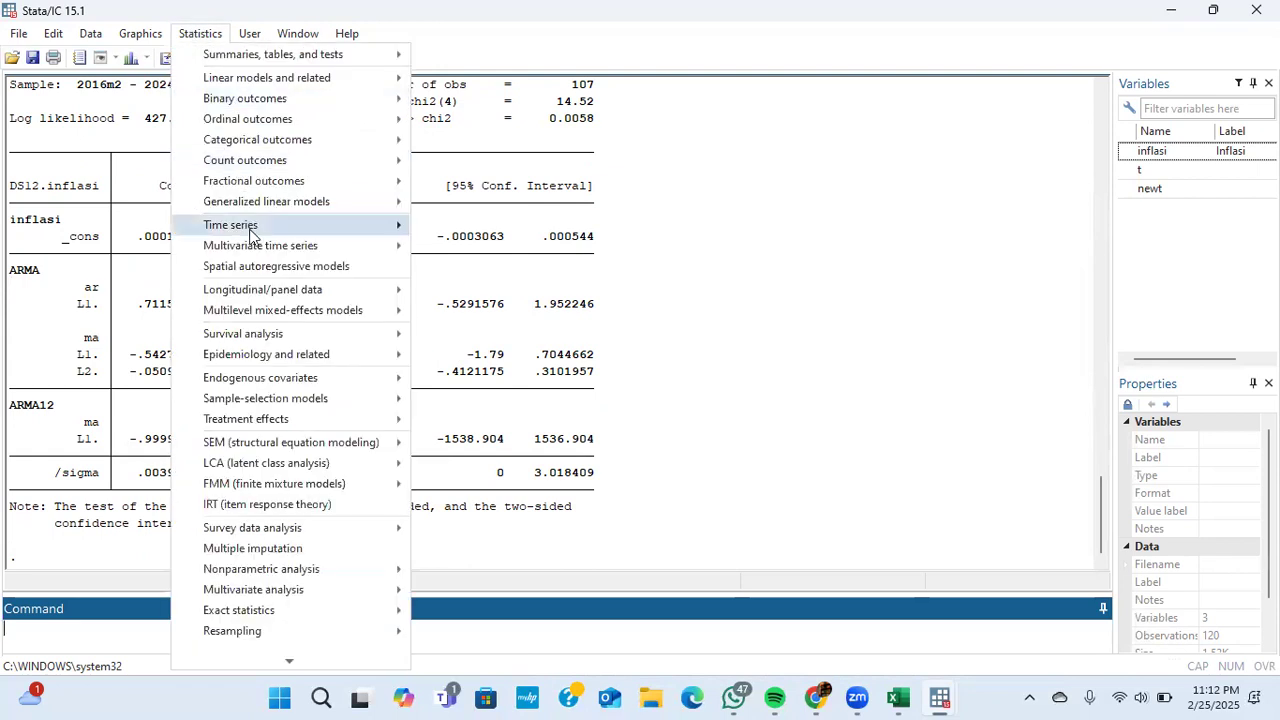
mouse_move(250, 224)
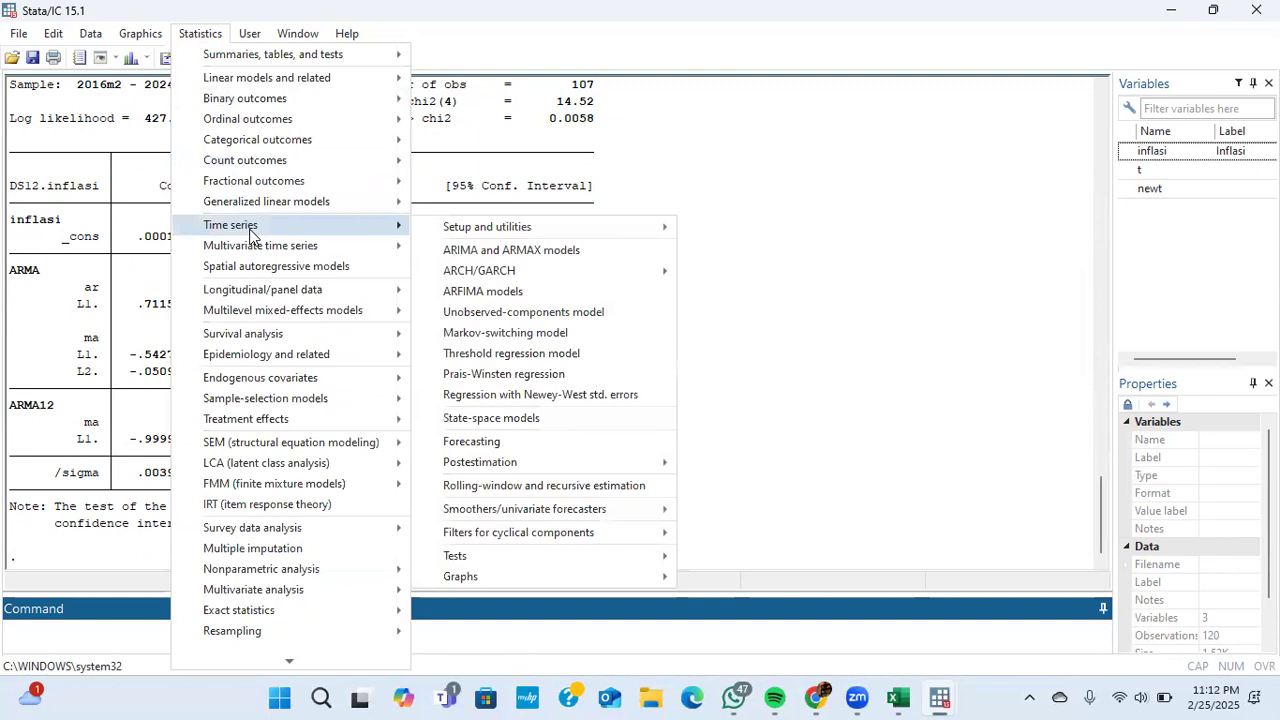
left_click(455, 251)
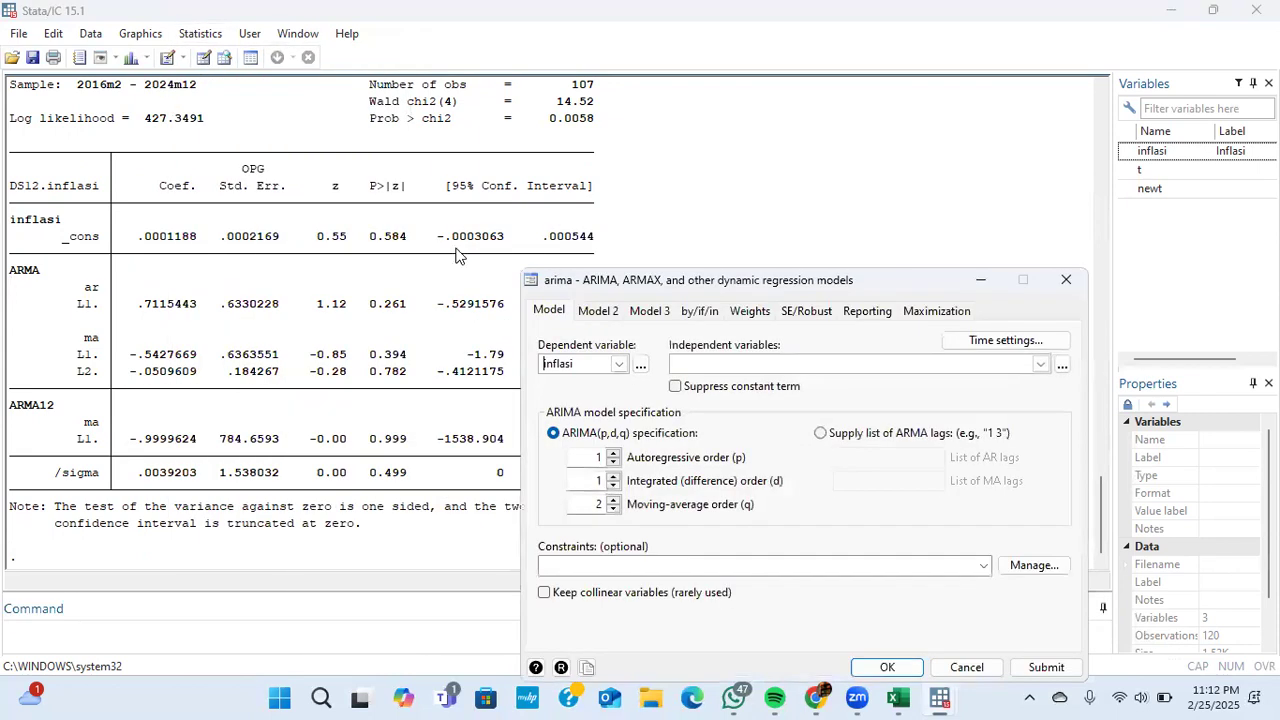
left_click(614, 508)
type("0")
left_click(600, 311)
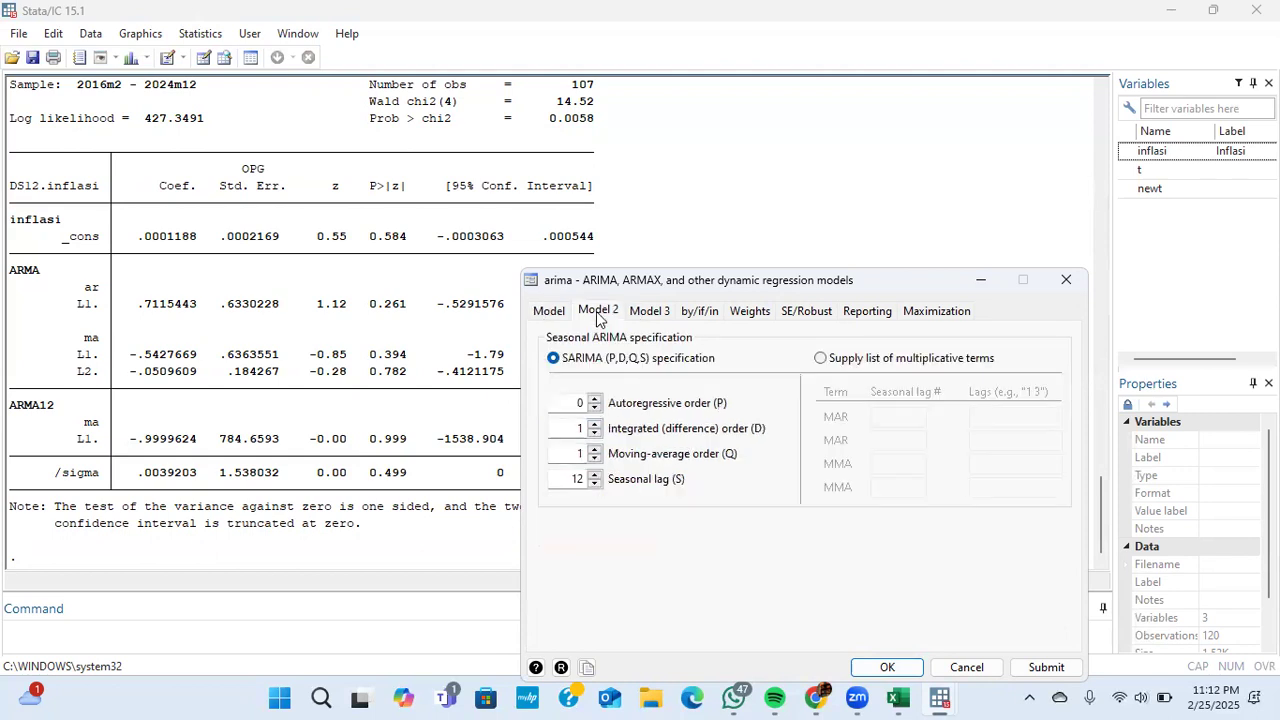
double_click(582, 430)
type("0")
left_click(886, 667)
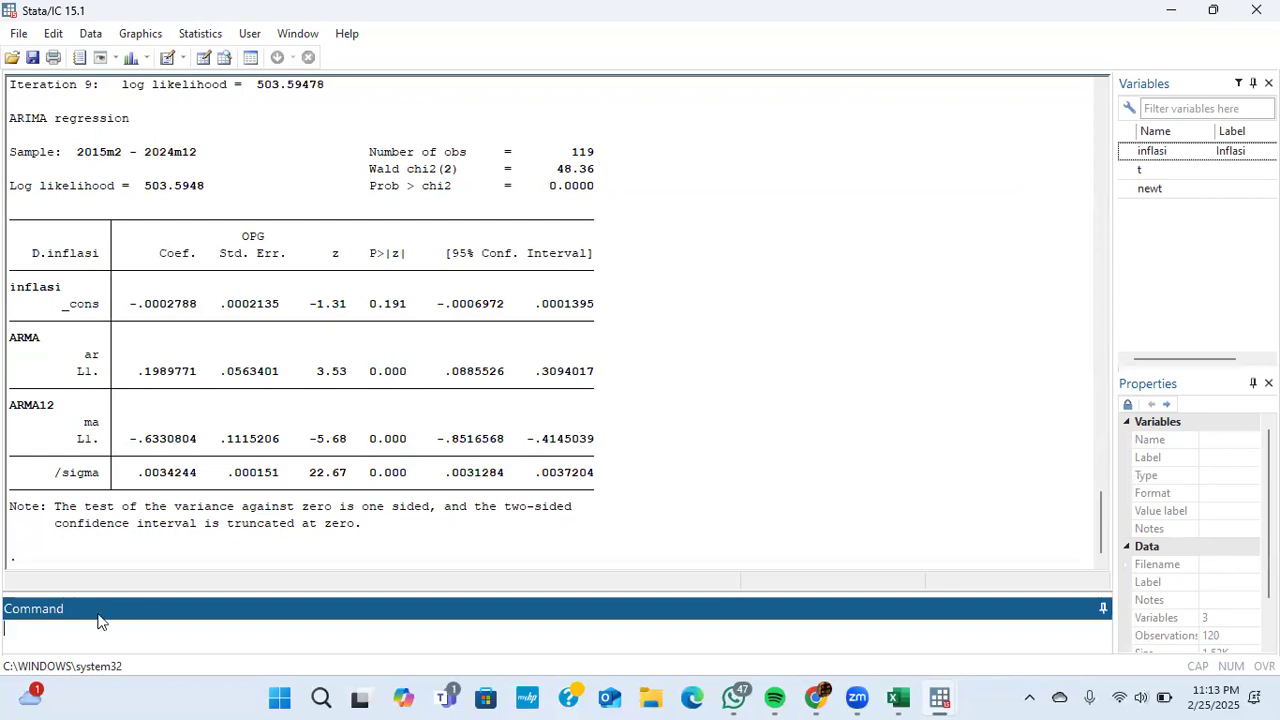
Review the latest ARIMA regression output and compute its AIC and BIC by running estat ic
scroll(141, 485, "up", 6)
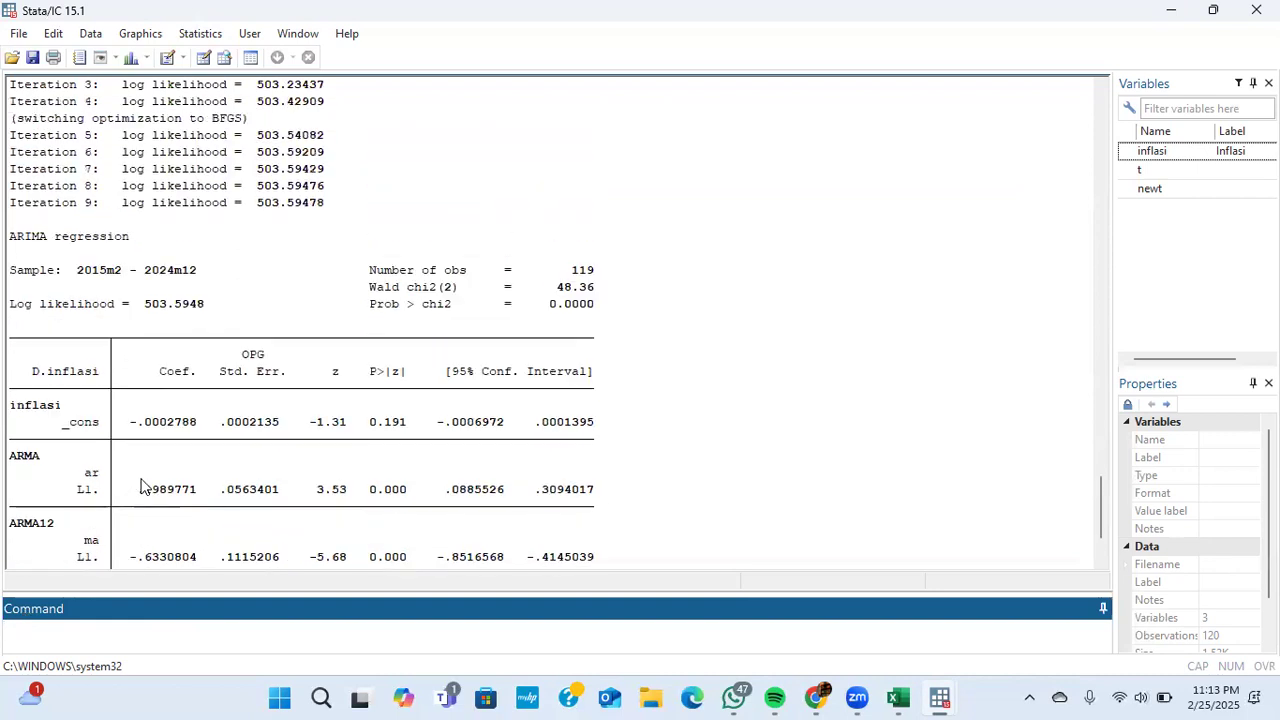
scroll(141, 485, "down", 7)
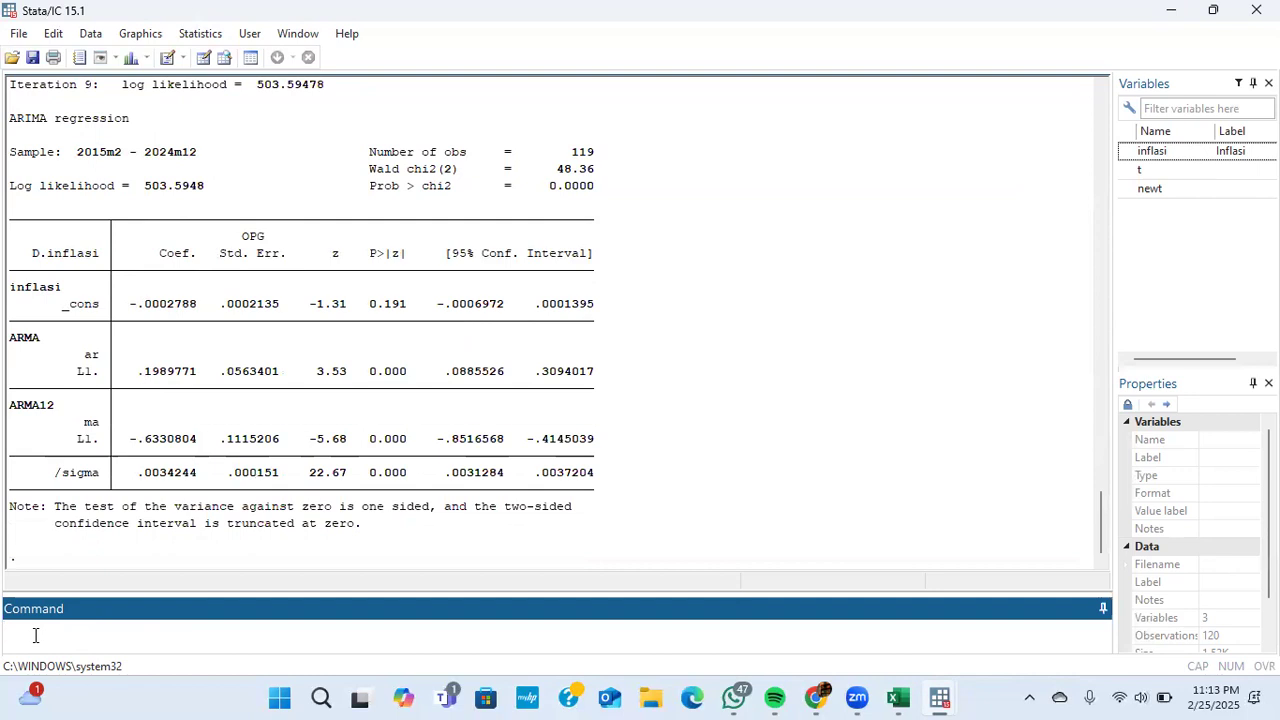
type("estat ic")
key("Return")
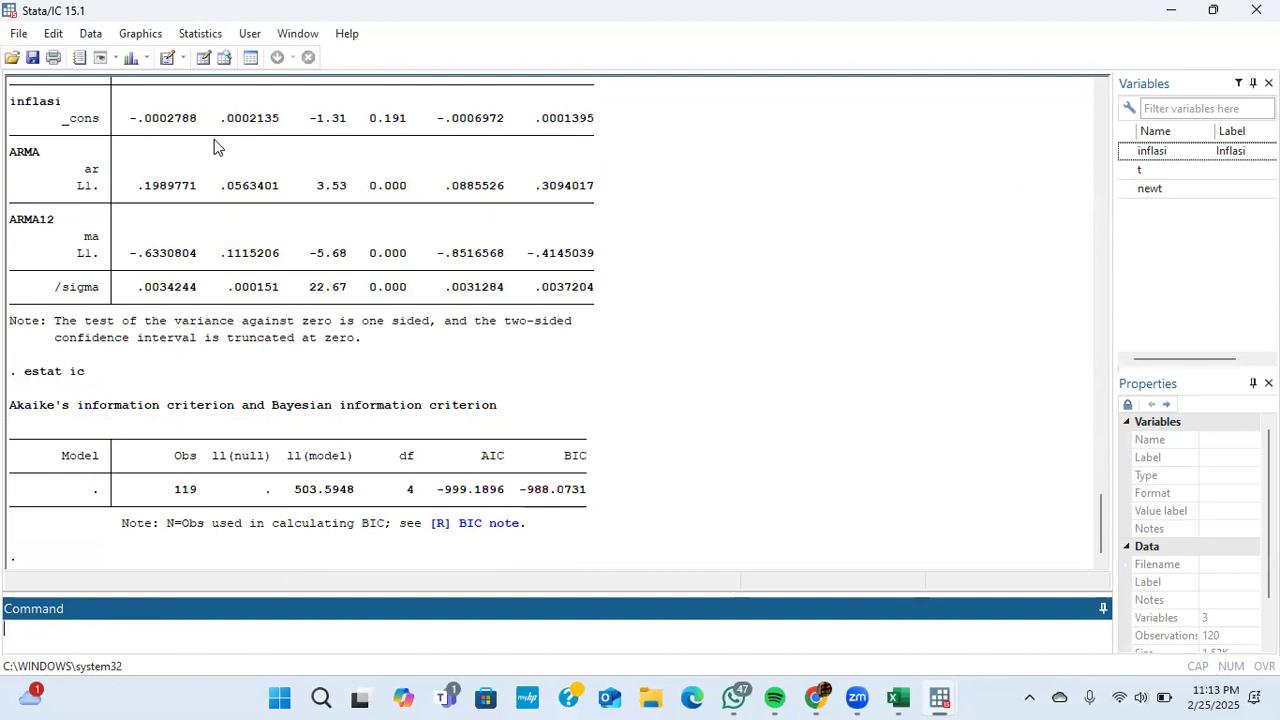
Re-estimate the ARIMA model of inflasi with autoregressive order 0 and moving-average order 1, and compute its AIC and BIC with estat ic
left_click(210, 36)
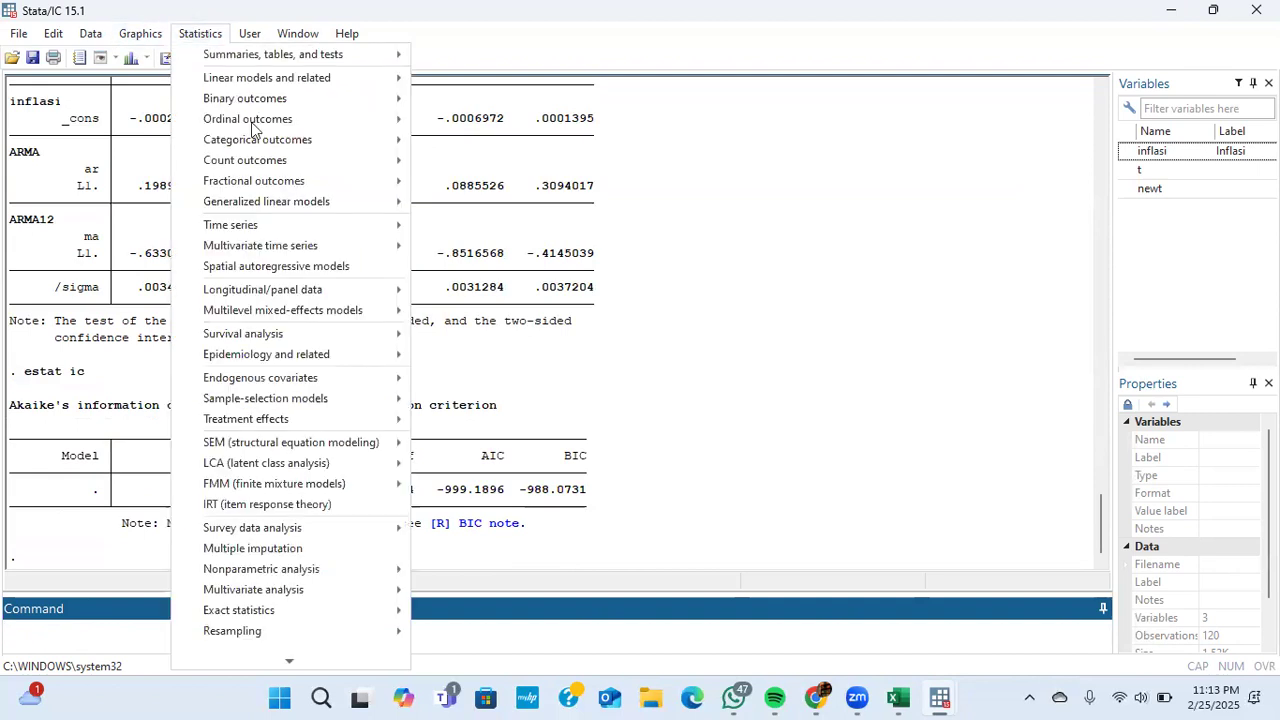
mouse_move(268, 227)
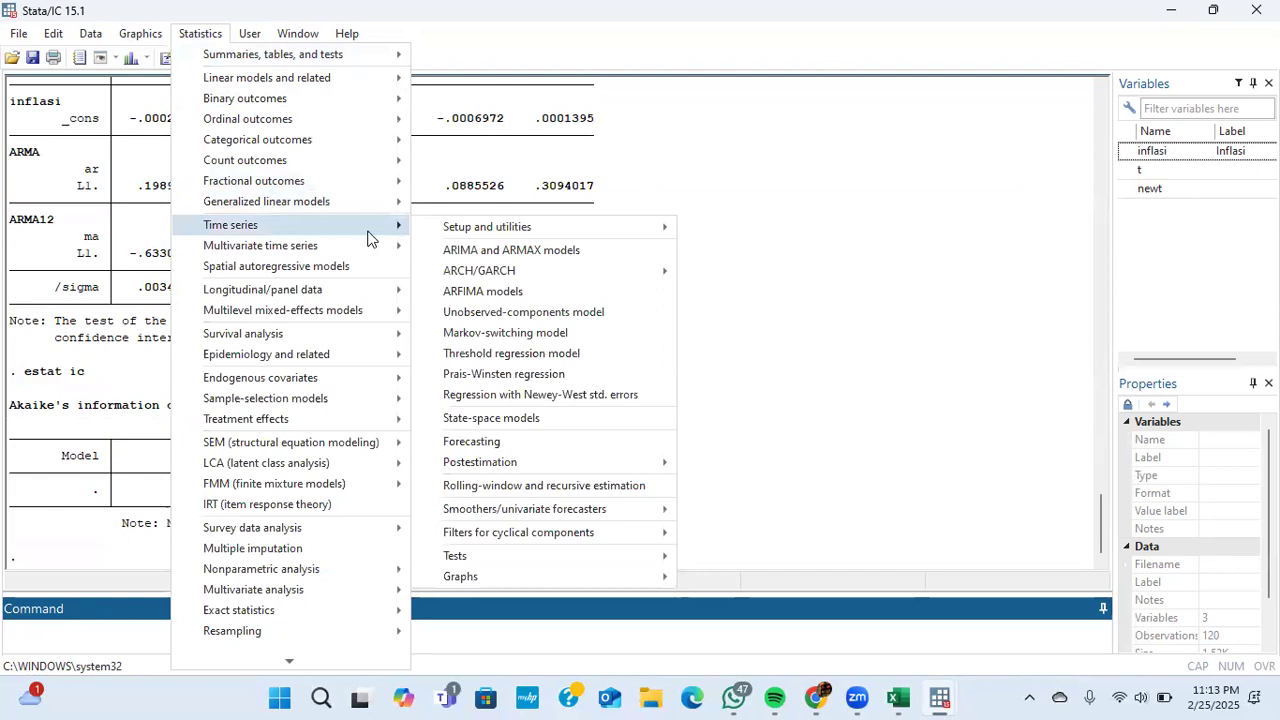
left_click(449, 251)
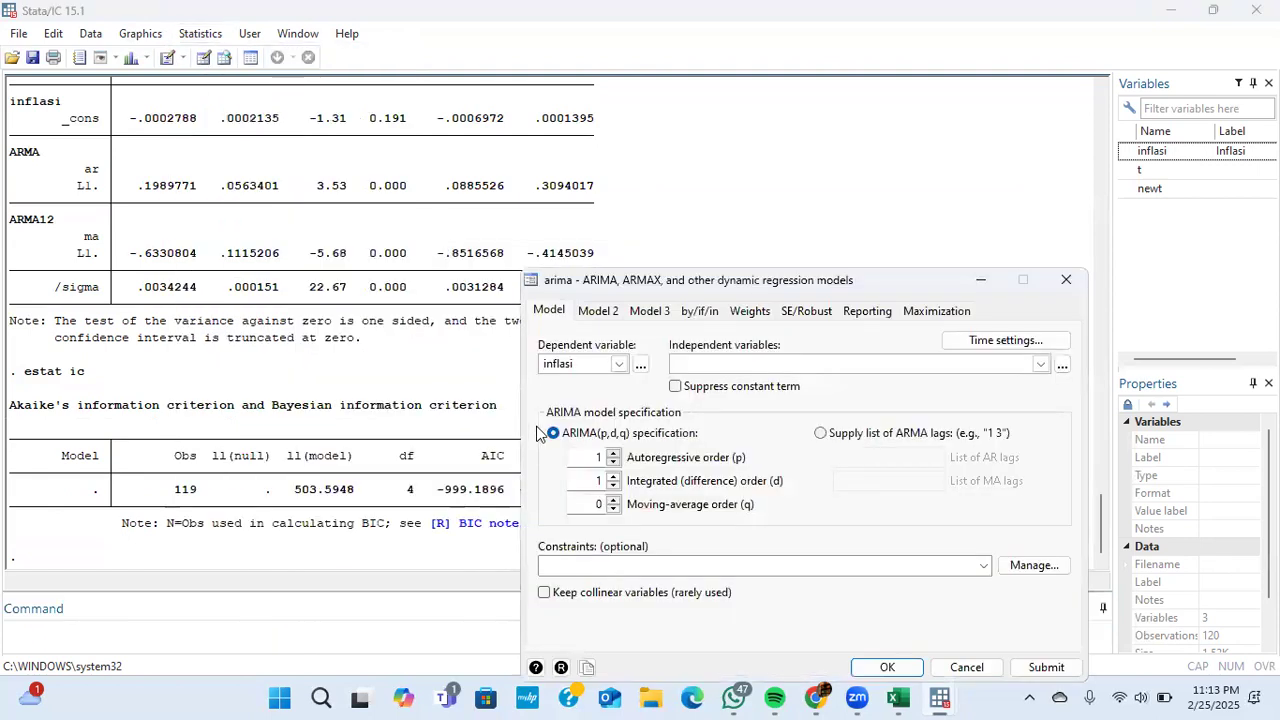
left_click(599, 457)
type("0")
left_click(599, 504)
left_click(600, 313)
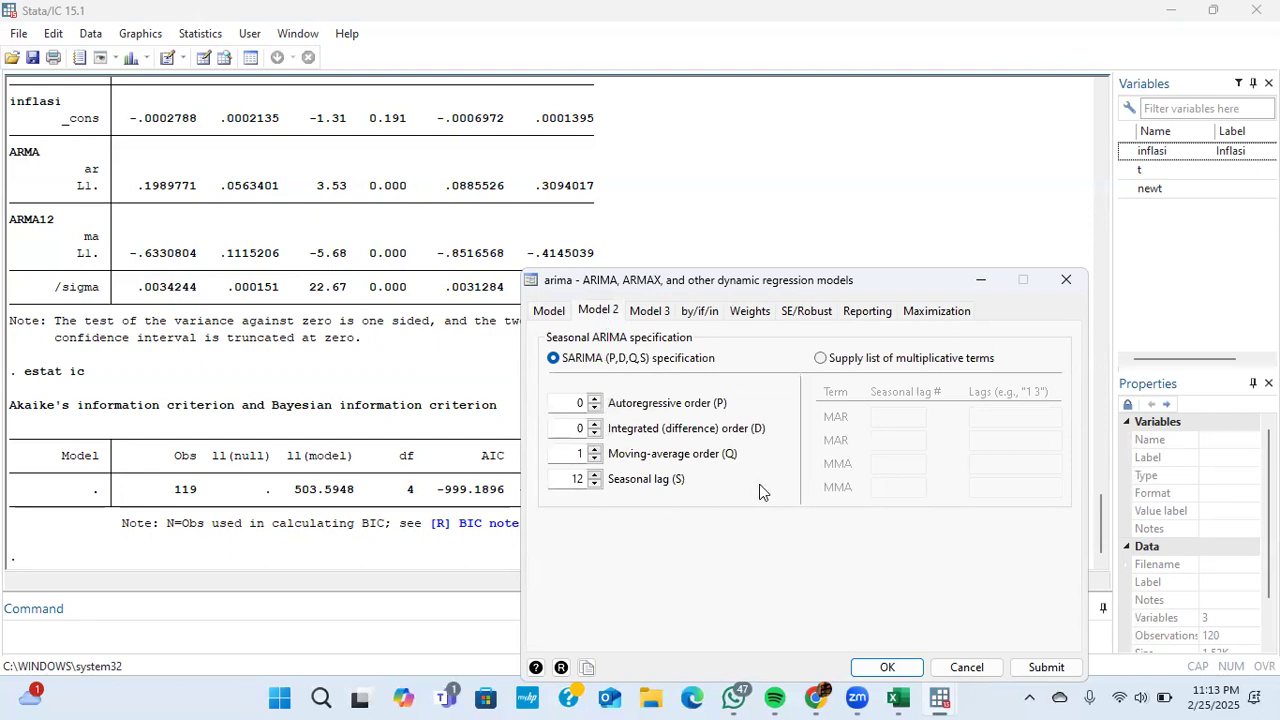
left_click(886, 667)
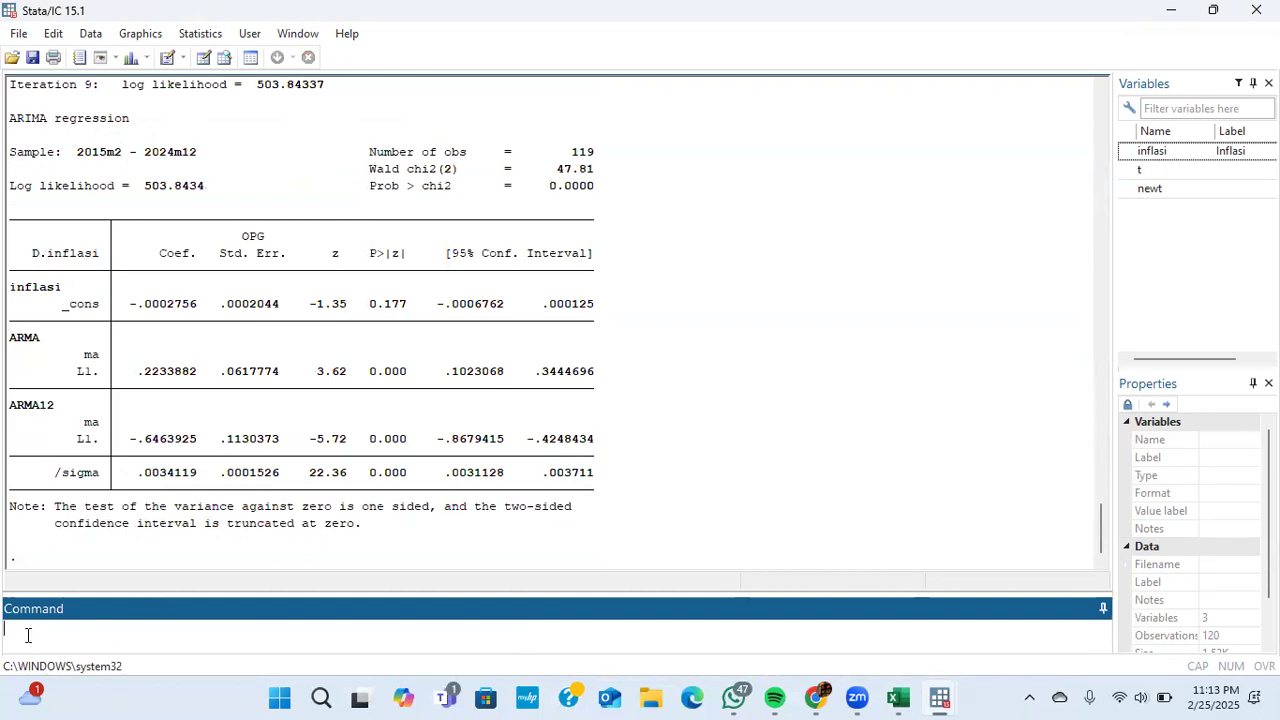
type("estat ic")
key("Return")
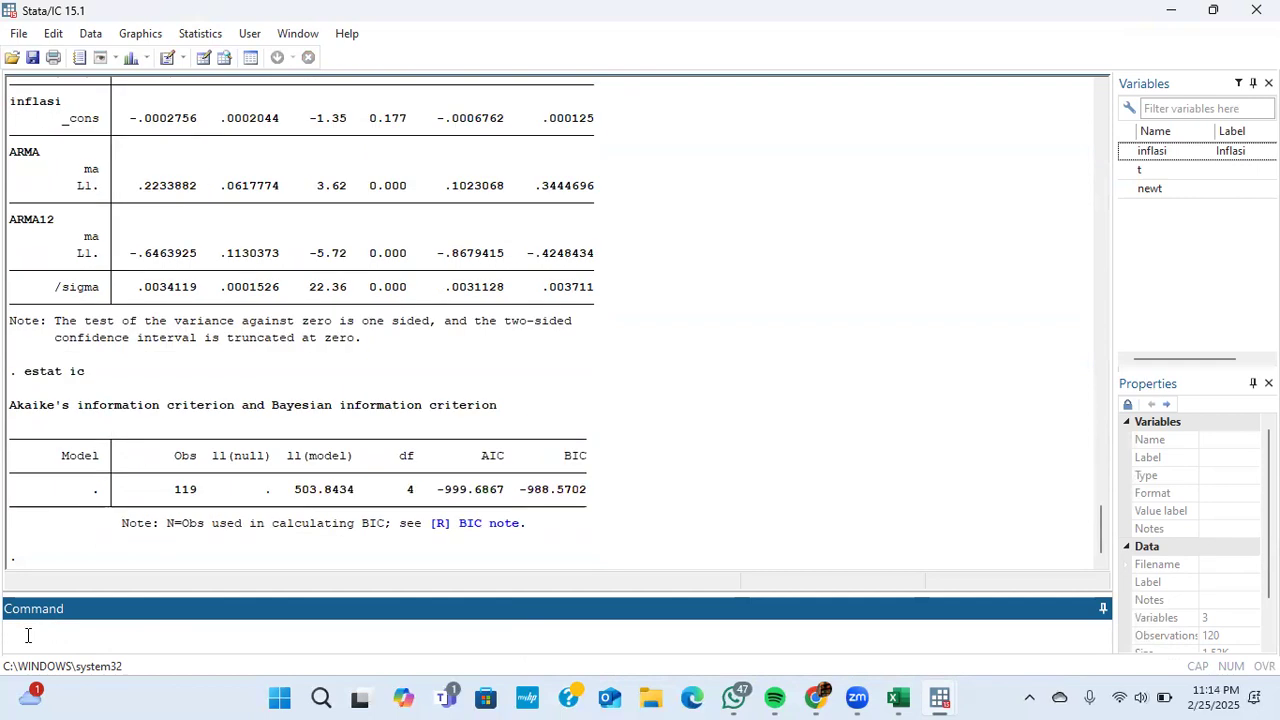
Compare the coefficients, significance, AIC and BIC of the latest model with those of the previously estimated ARIMA models
scroll(503, 449, "up", 15)
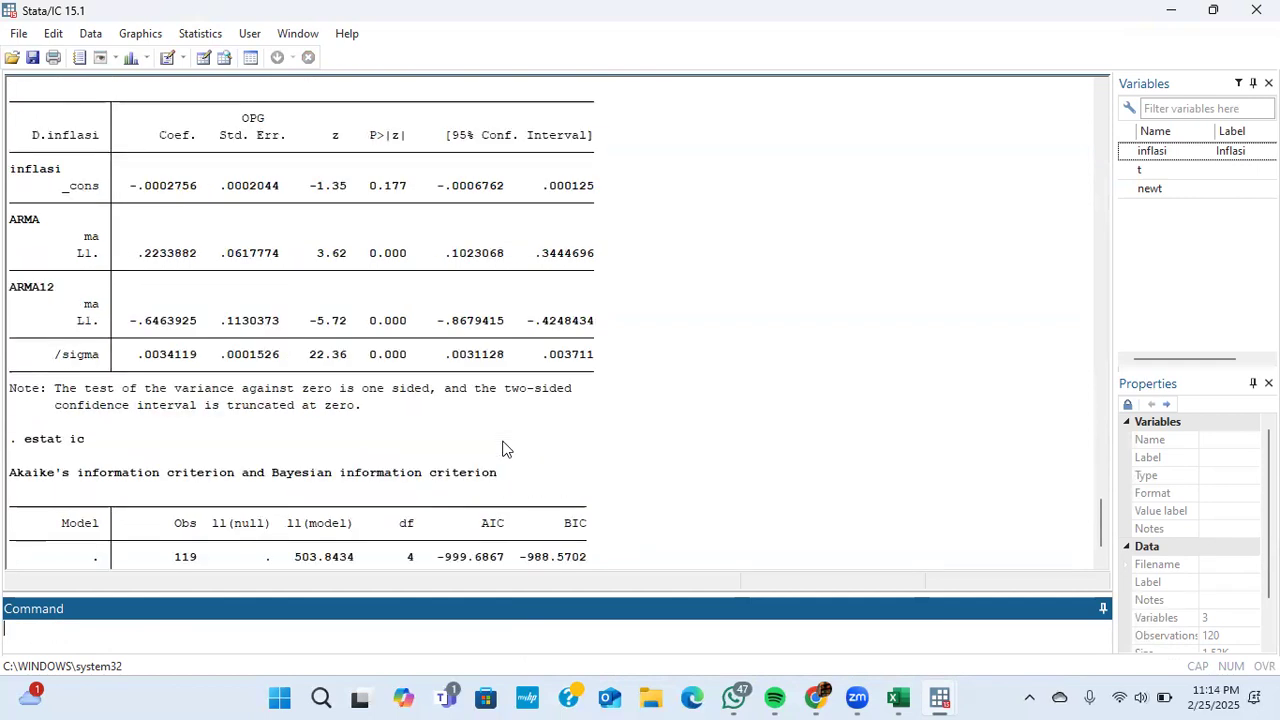
scroll(503, 449, "down", 15)
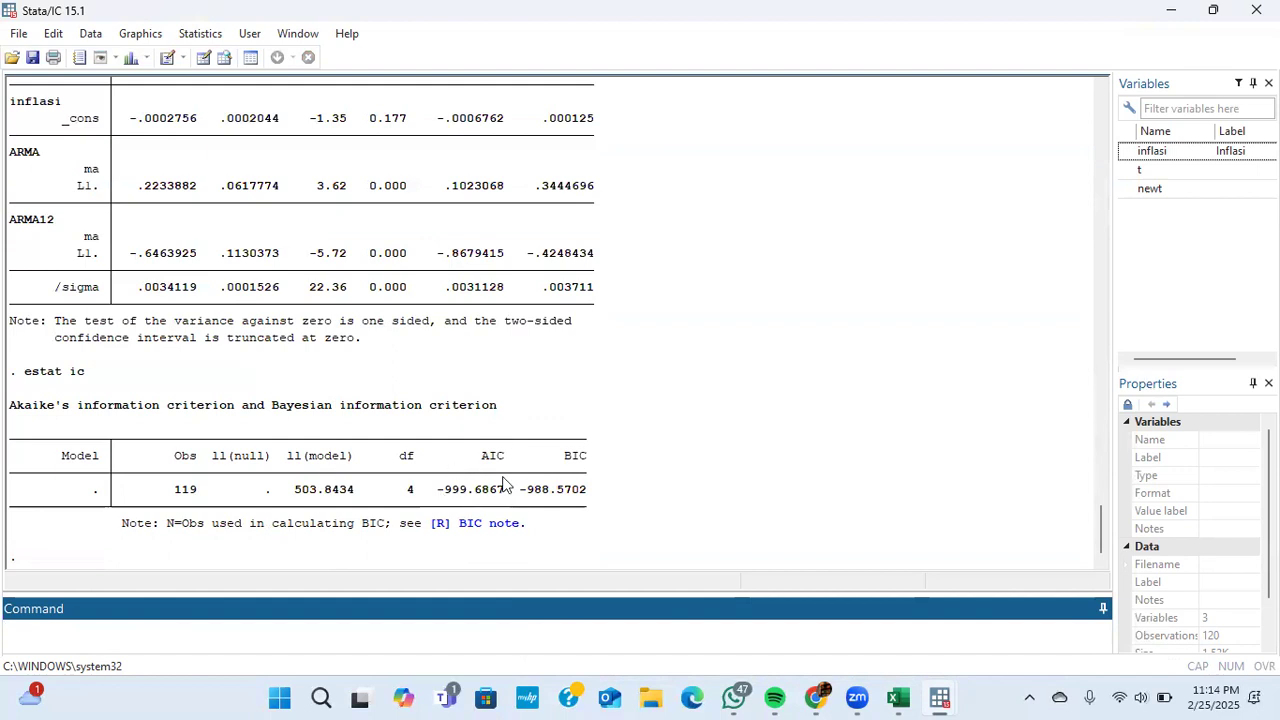
scroll(508, 455, "up", 15)
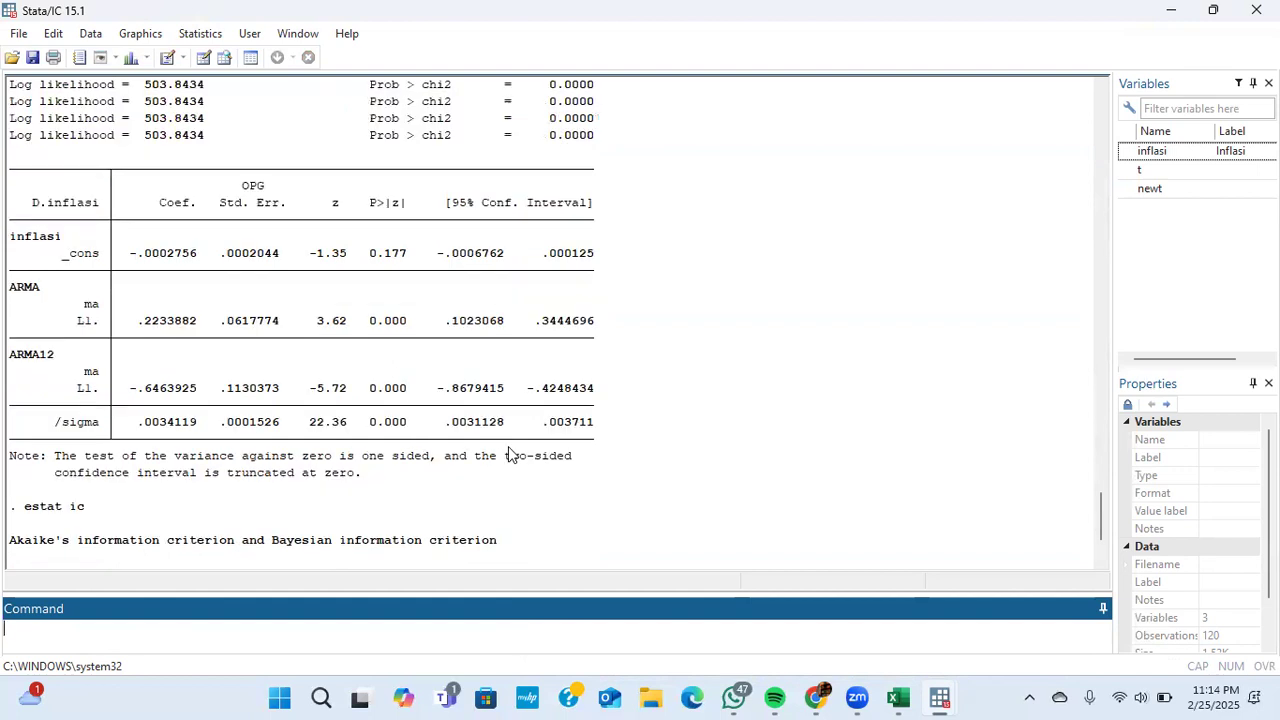
scroll(508, 455, "down", 15)
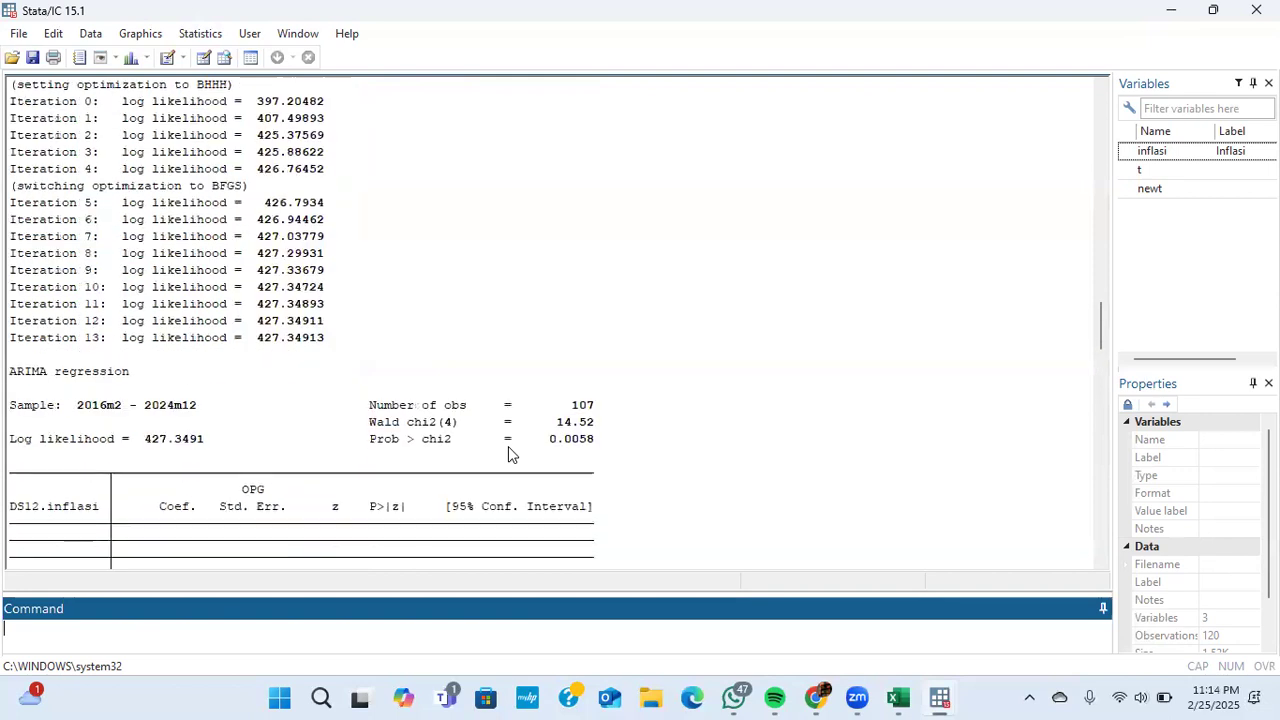
scroll(508, 447, "down", 15)
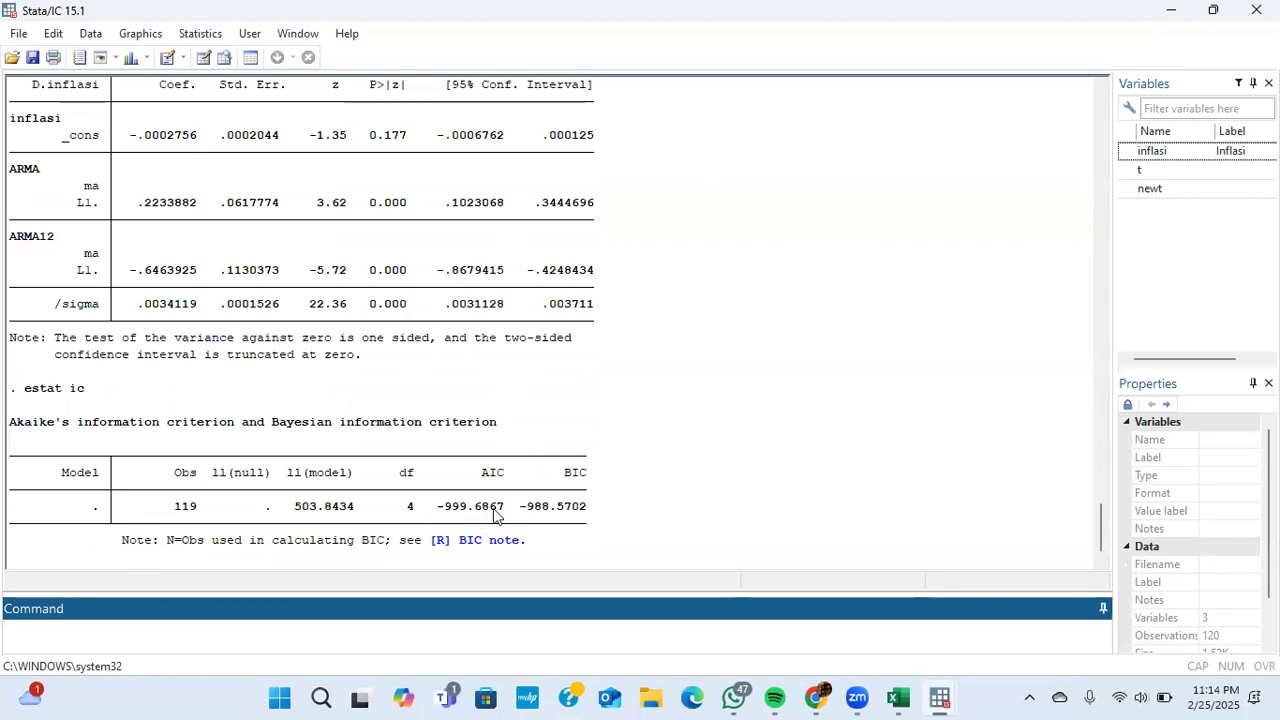
scroll(493, 510, "down", 15)
scroll(493, 516, "up", 5)
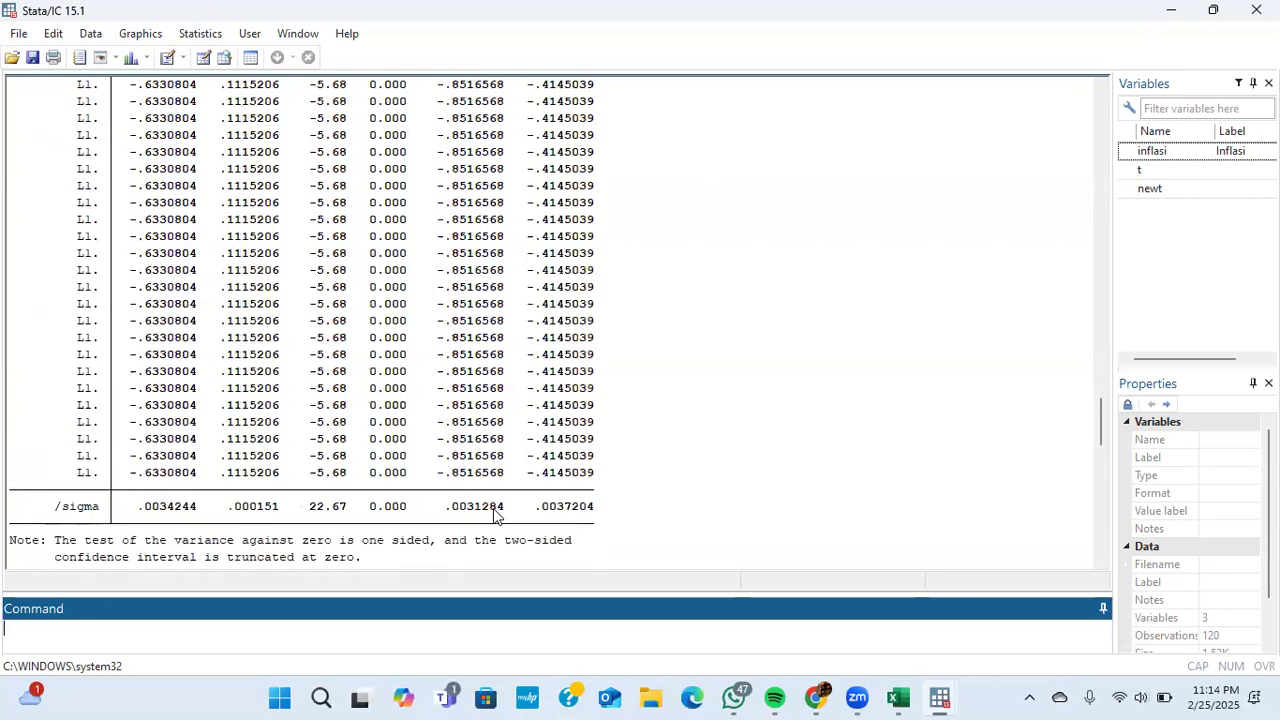
scroll(493, 516, "down", 1)
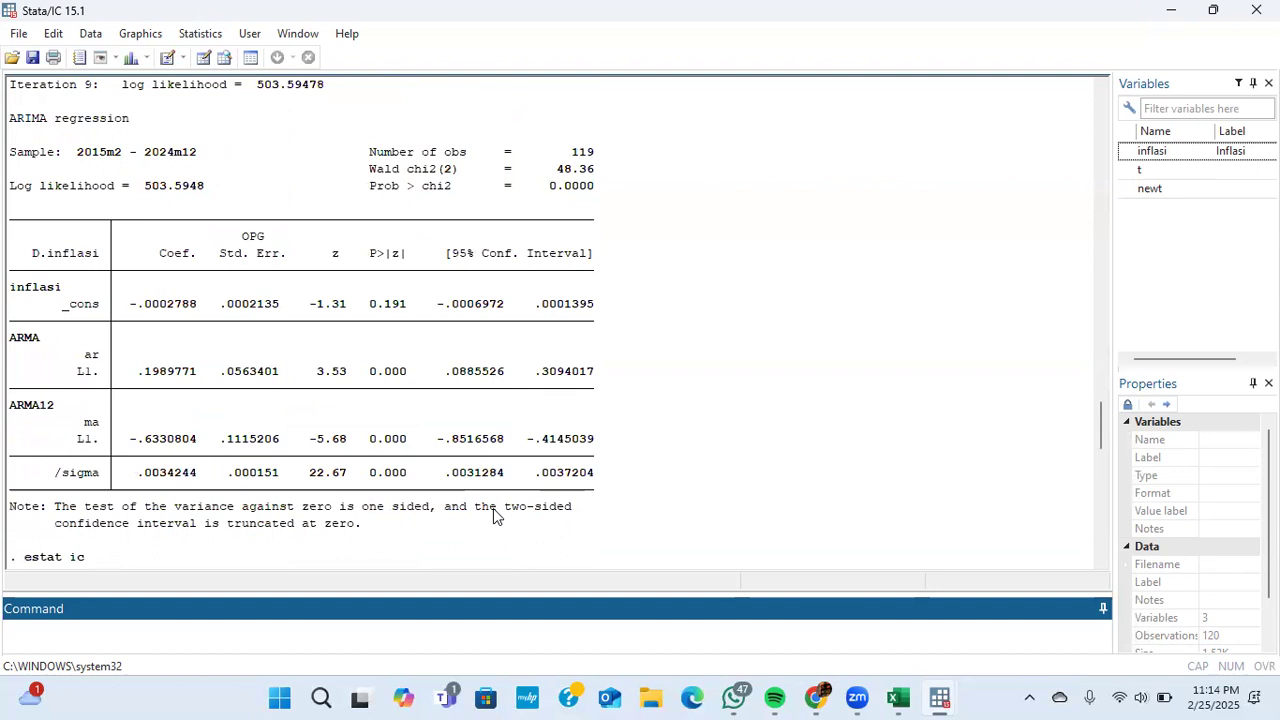
scroll(493, 516, "down", 3)
scroll(493, 514, "down", 1)
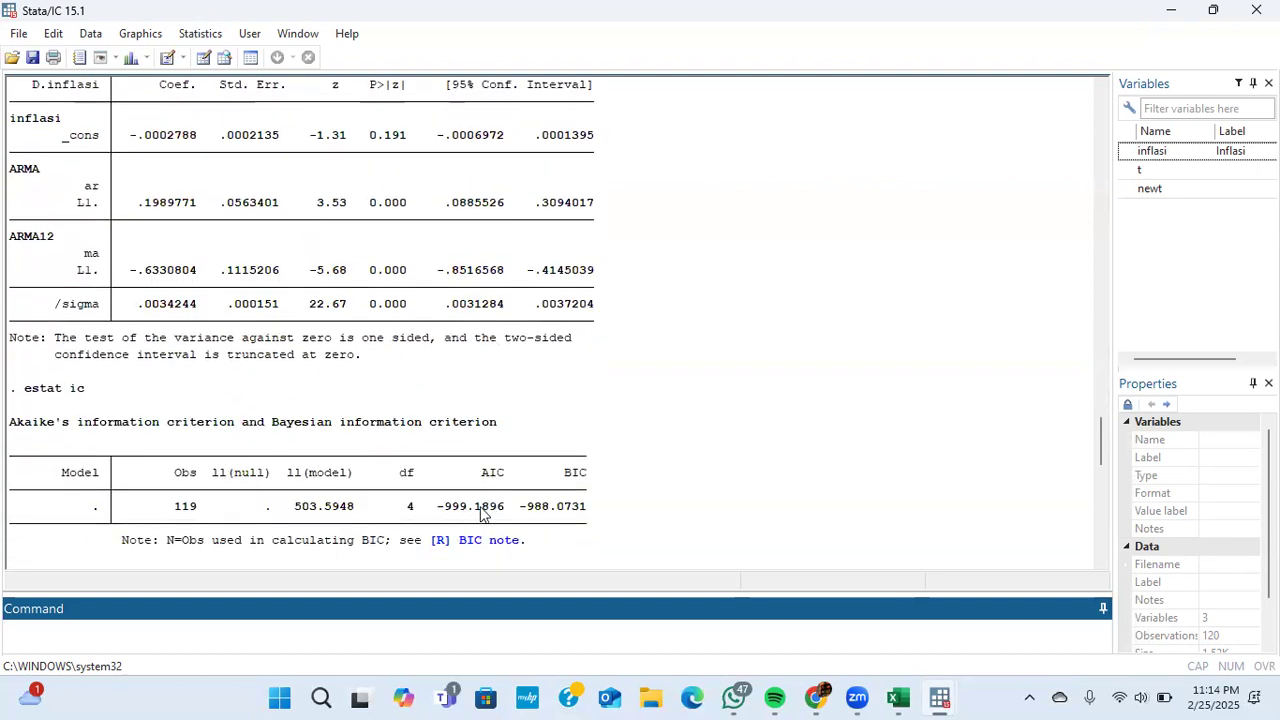
scroll(480, 514, "down", 15)
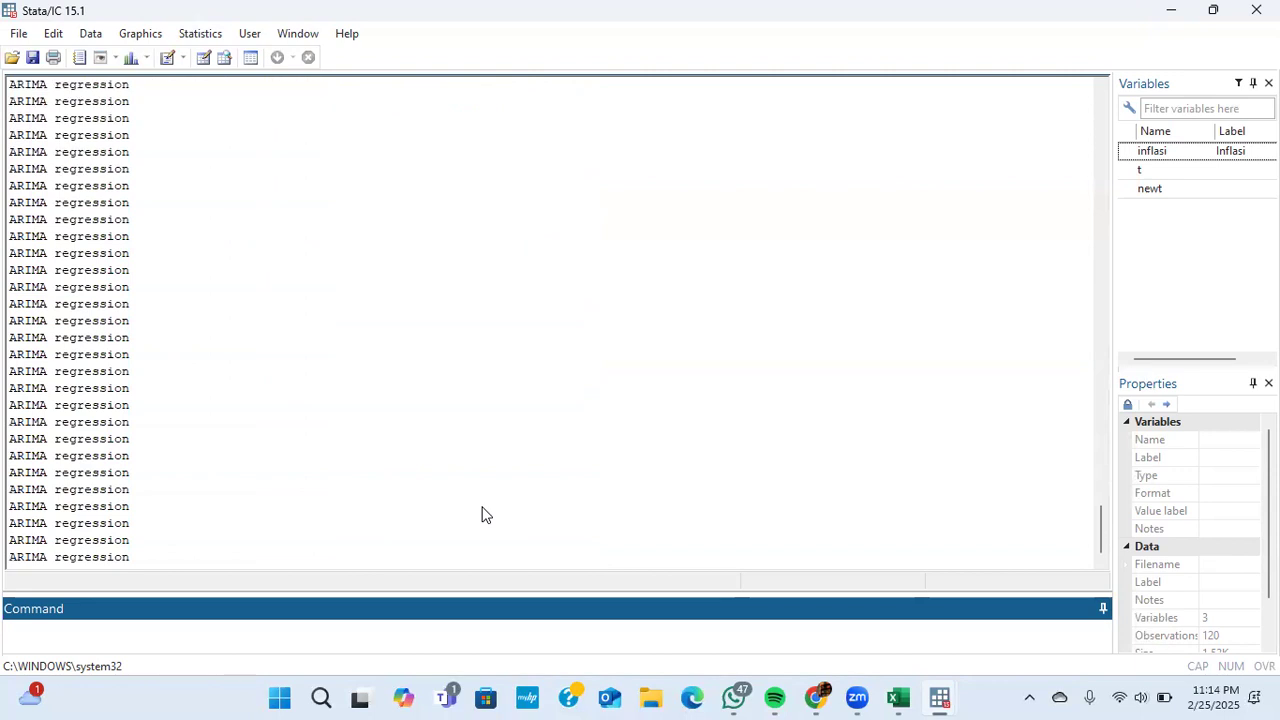
scroll(482, 515, "up", 16)
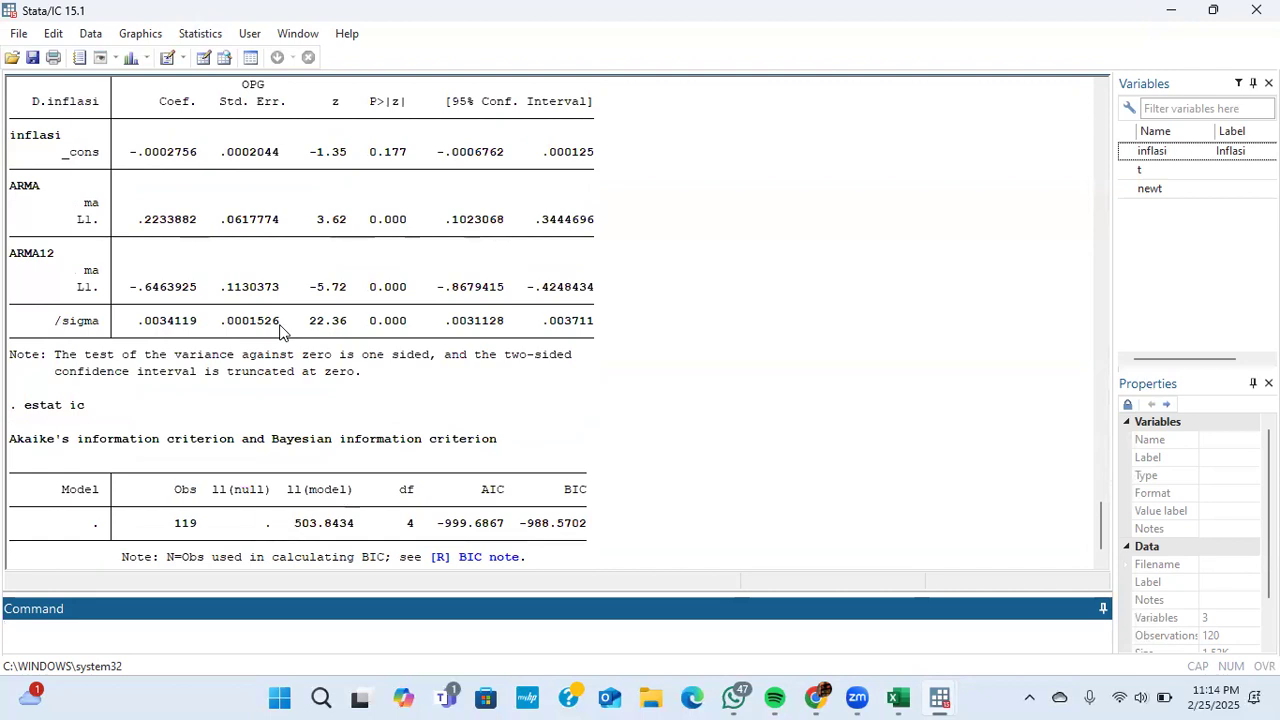
scroll(280, 332, "down", 1)
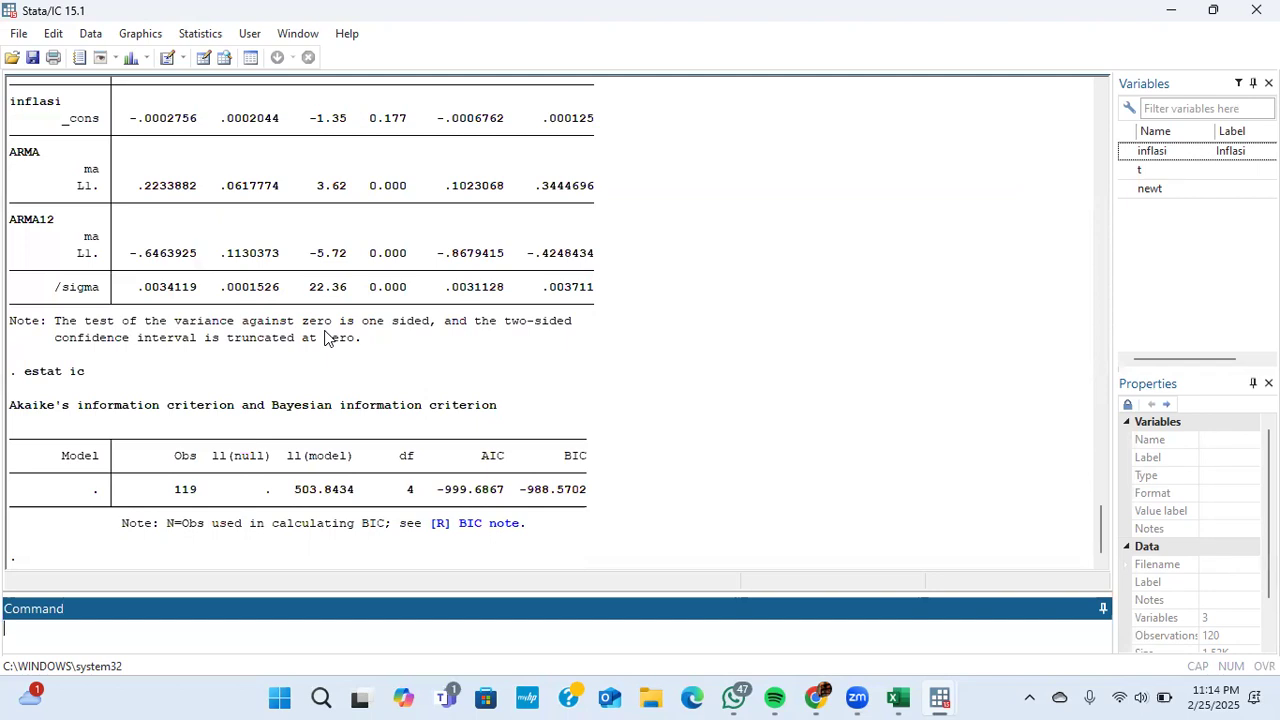
Add 12 observations to the time-series dataset, with newt declared as the monthly time variable
left_click(206, 37)
mouse_move(300, 224)
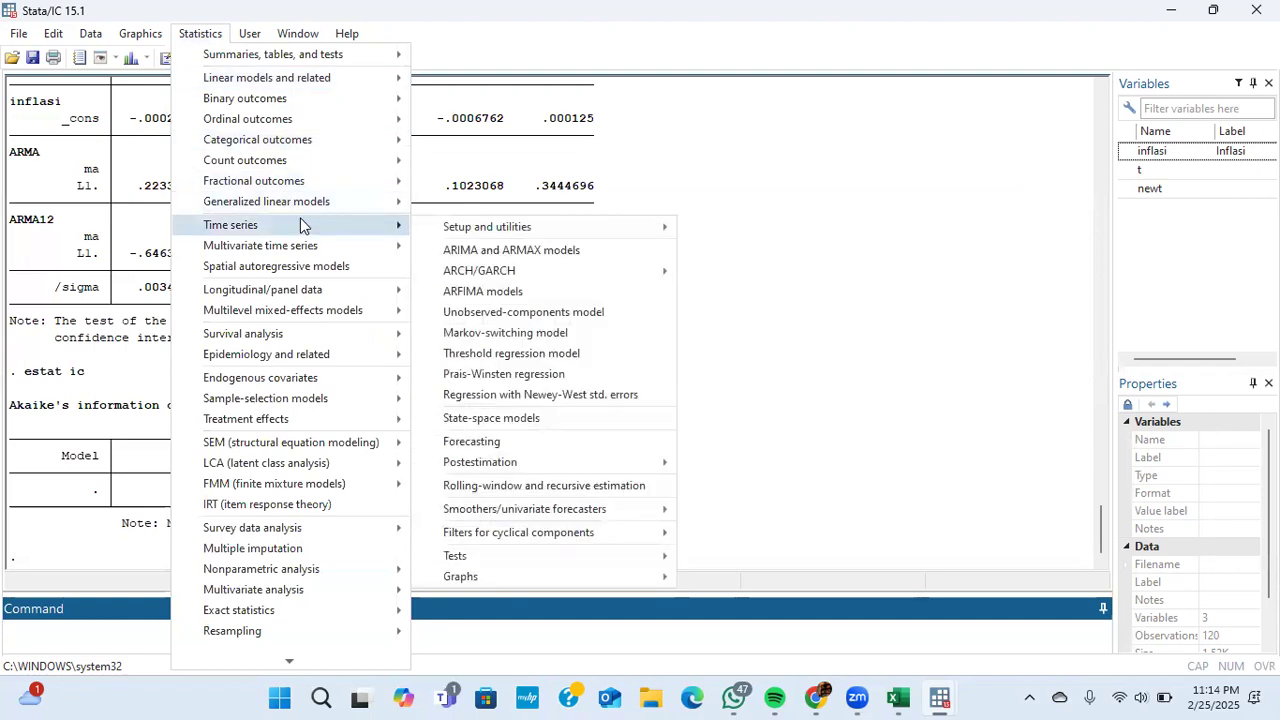
mouse_move(458, 230)
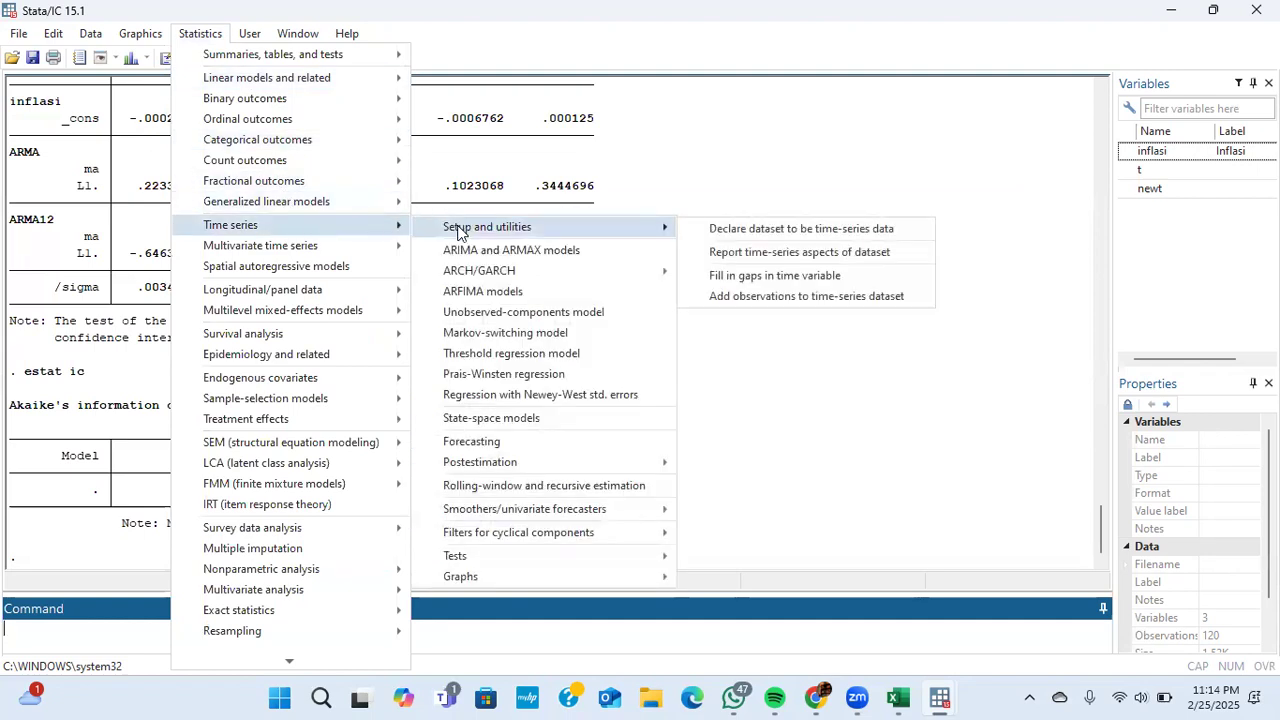
left_click(761, 297)
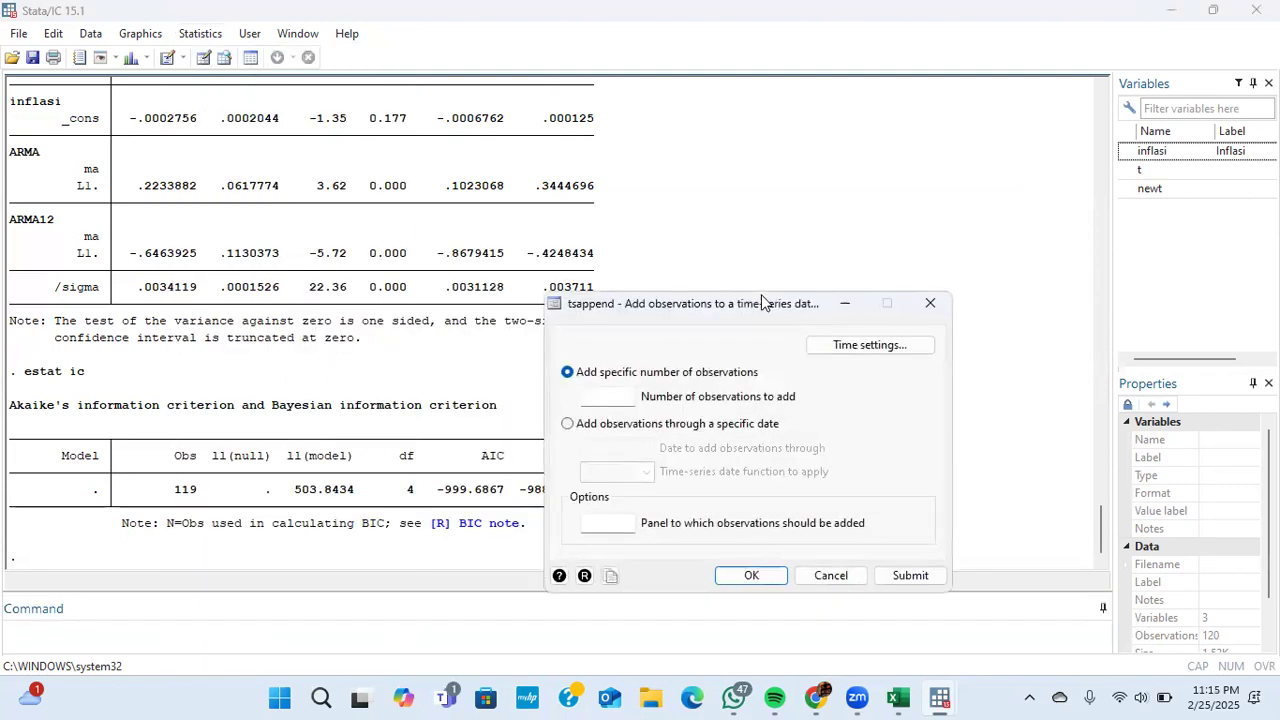
left_click(603, 401)
type("12")
left_click(870, 345)
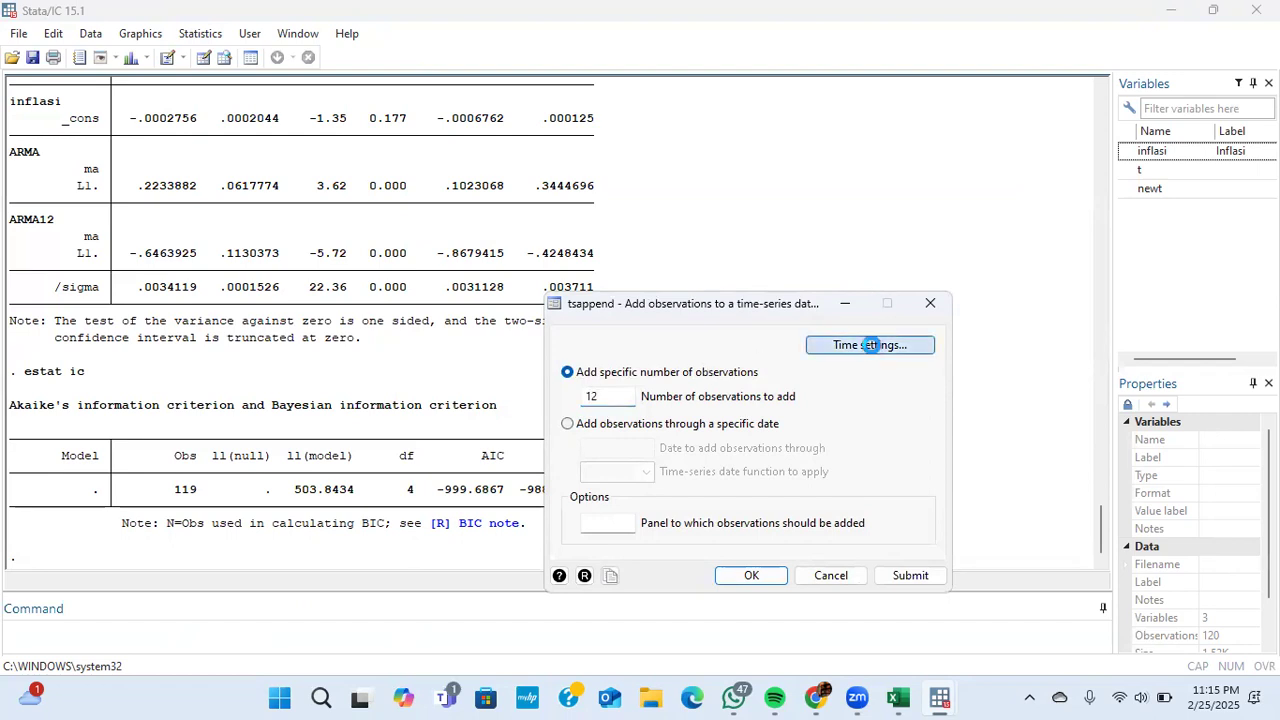
left_click(630, 527)
left_click(775, 649)
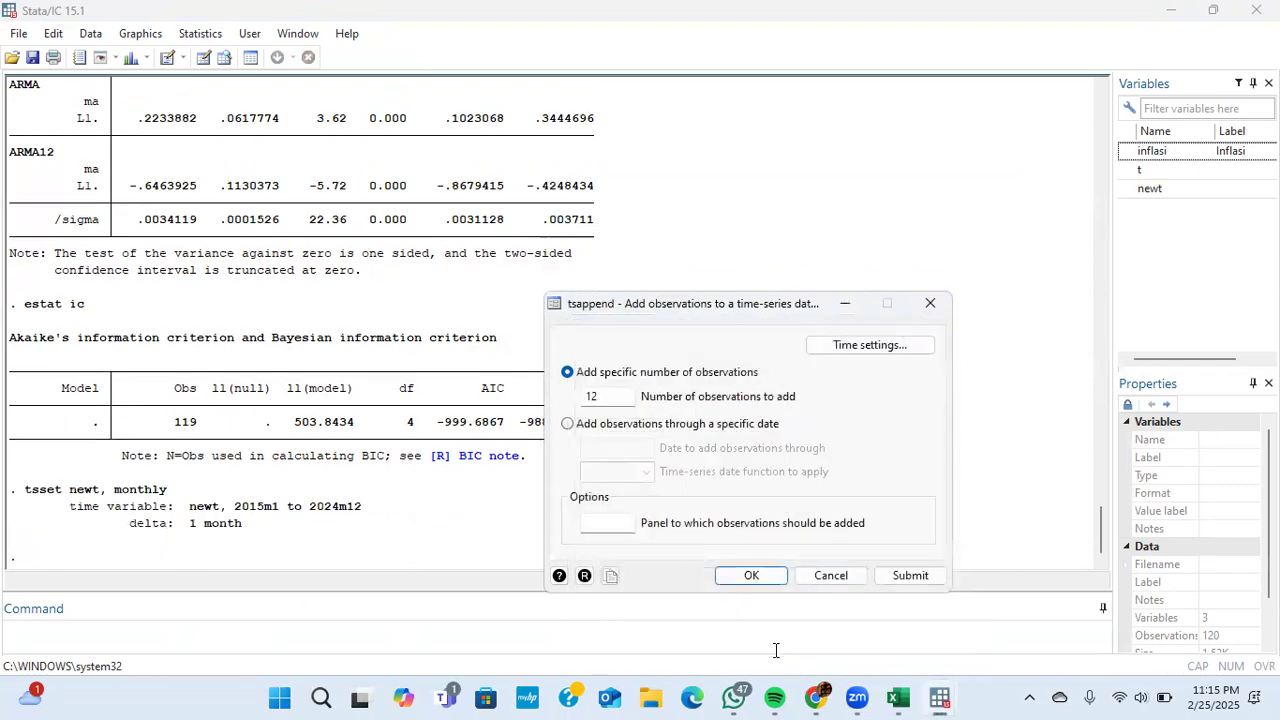
left_click(757, 577)
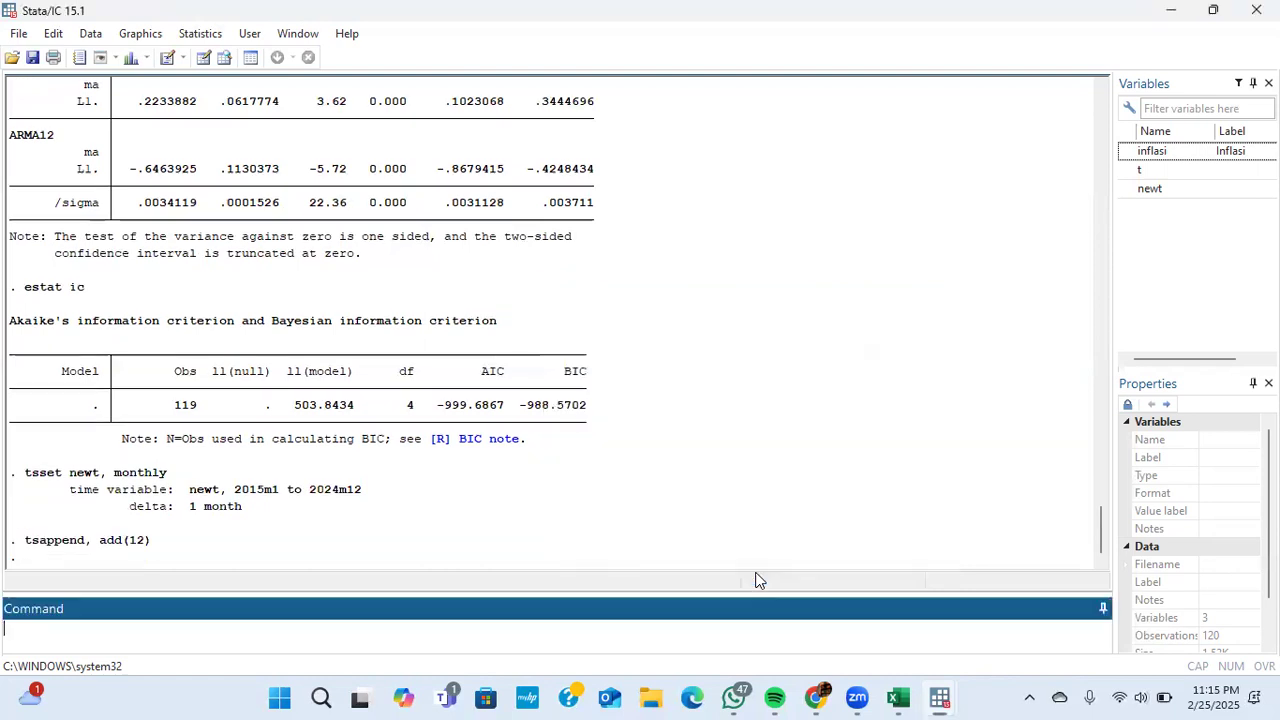
Check the appended 2025 monthly rows at the end of the dataset and return to the results
left_click(204, 58)
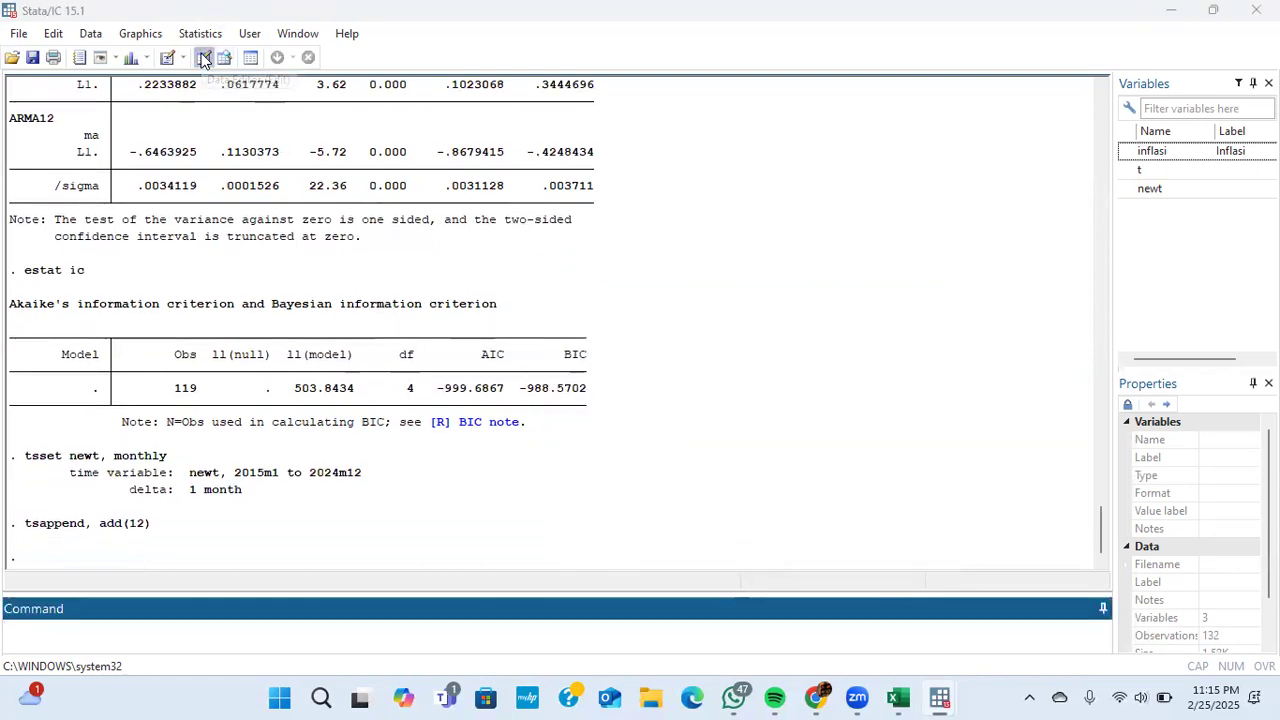
scroll(237, 470, "down", 11)
scroll(237, 468, "down", 20)
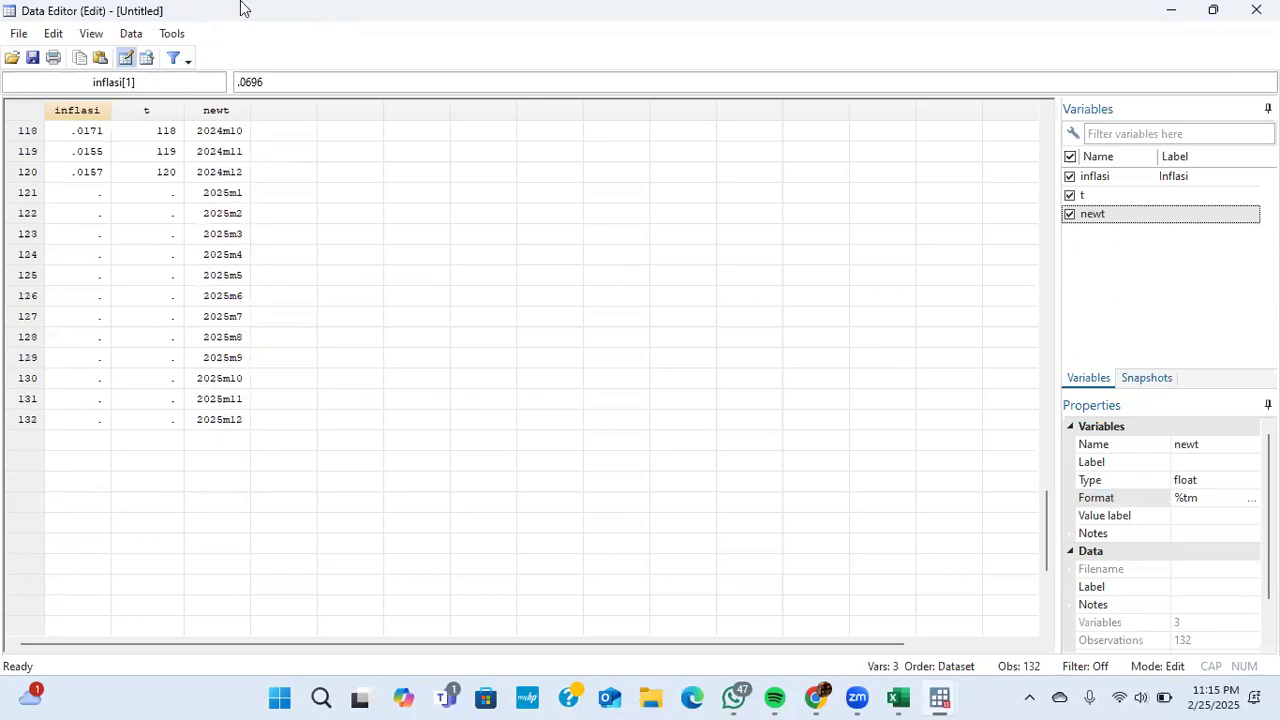
left_click(1168, 10)
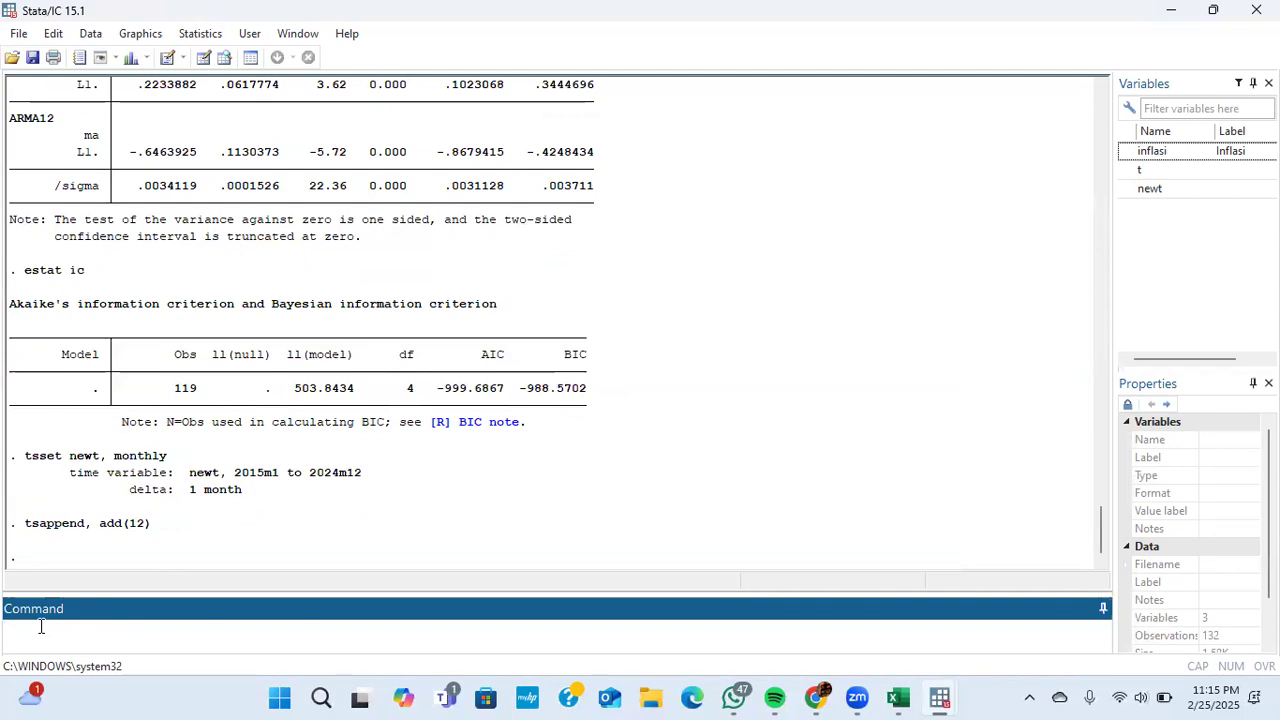
Run the command arima inflasi, arima(0,1,1) sarima(0,0,1,12) to estimate the chosen seasonal model
type("arima inflasi, arima(0,1,1) sarima(")
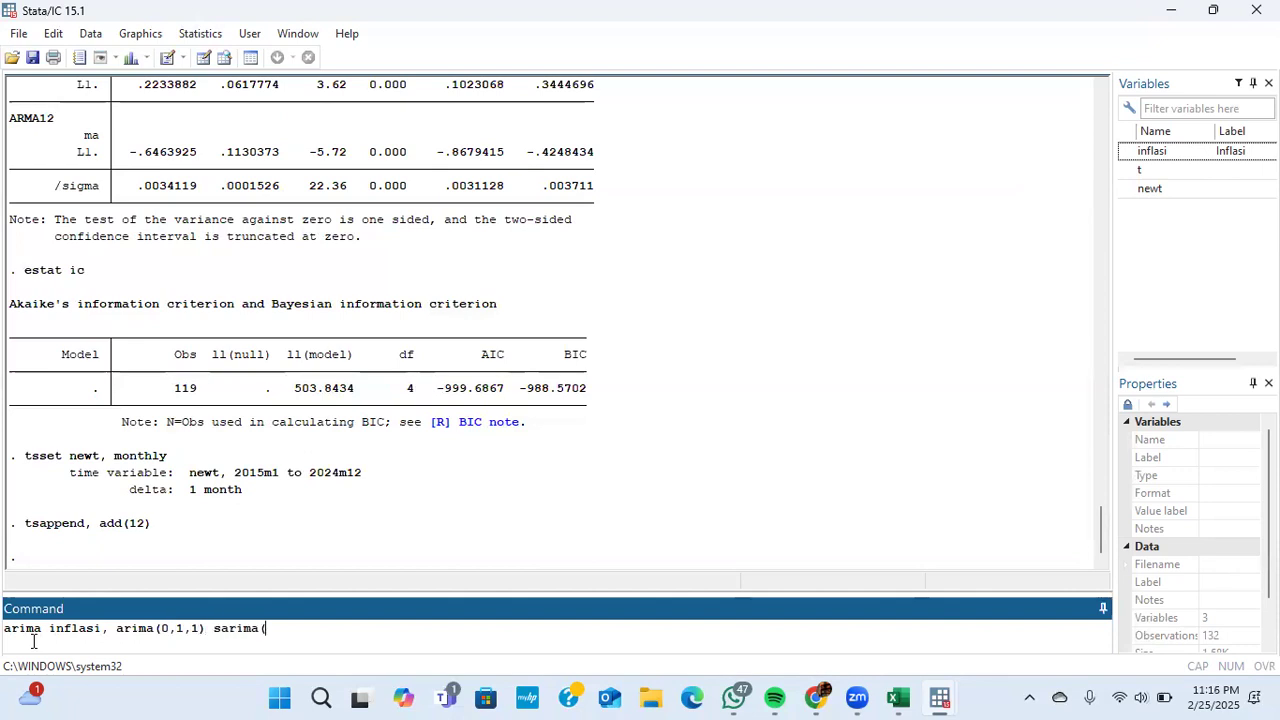
type("0,0,1,12)")
key("Return")
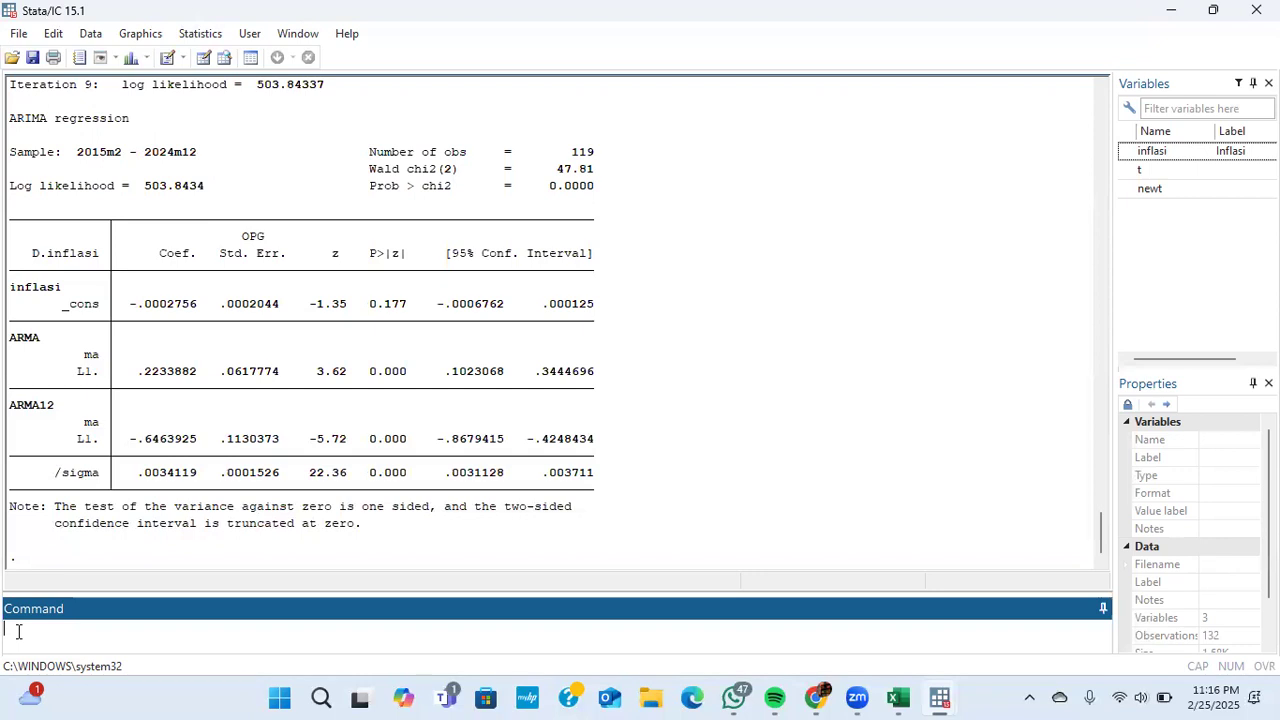
Generate the forecast variable by running predict fcinflasi, y dynamic(tm(2025m1))
type("predict")
type(" fo")
type("infl")
type("asi")
type(", y dynamic")
type("(")
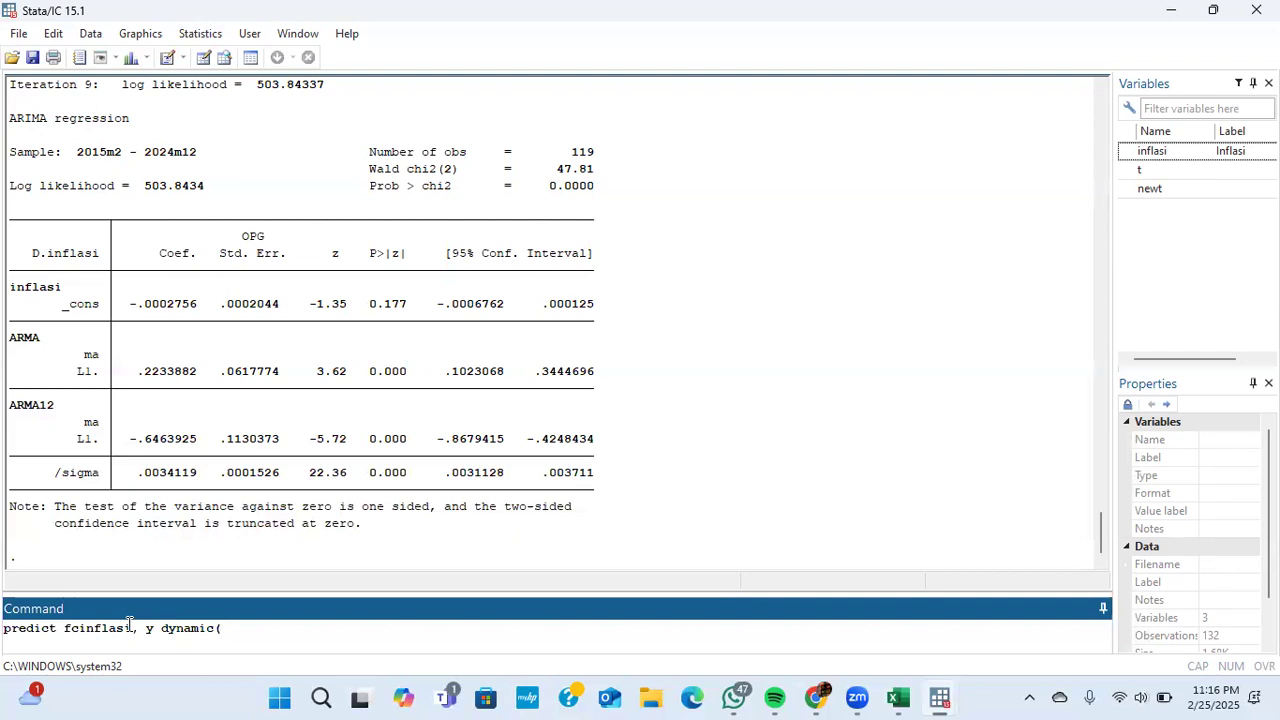
type("tm")
type("(2025")
key("Return")
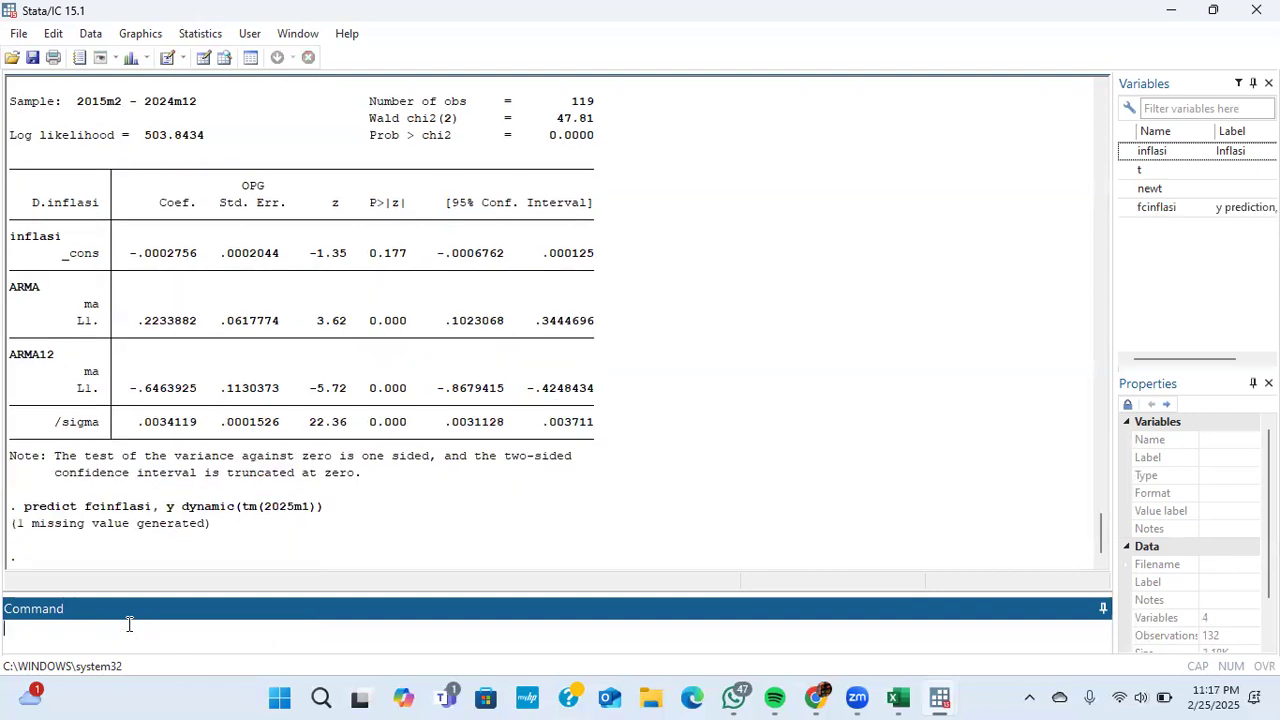
Examine the fcinflasi predictions alongside inflasi in the dataset, through the 2025 forecast months
left_click(205, 215)
left_click(204, 57)
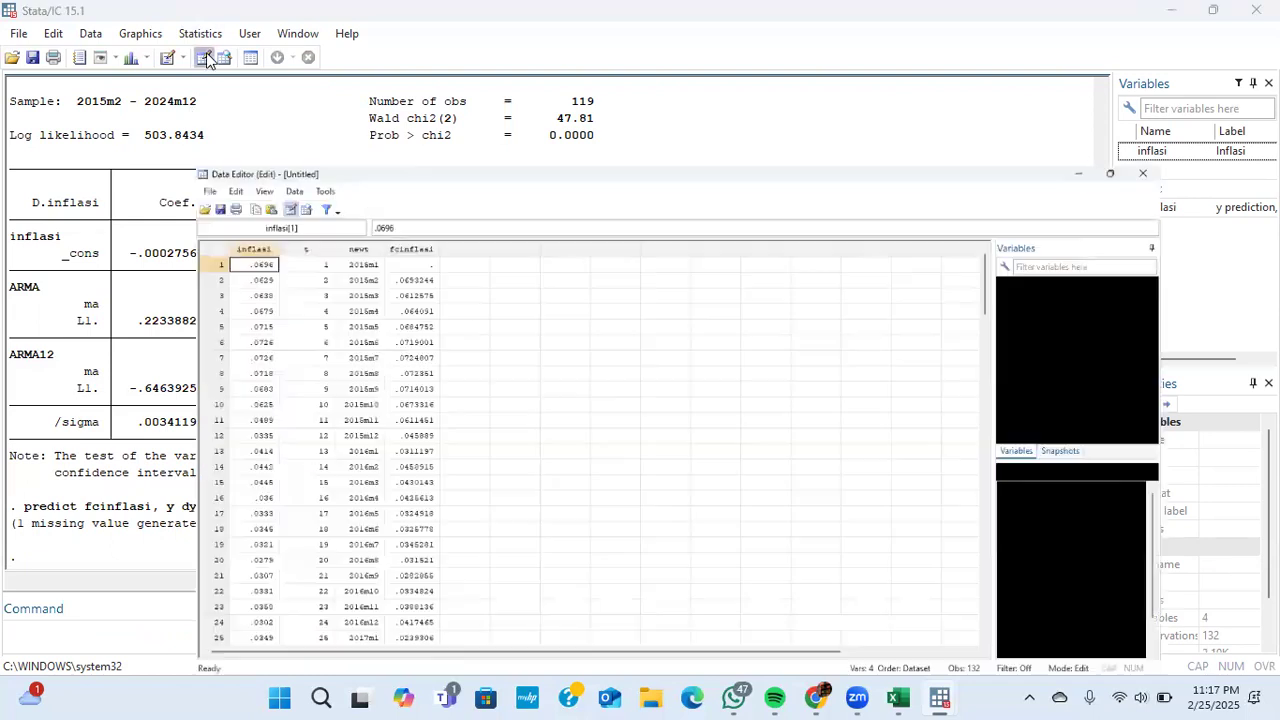
scroll(285, 185, "down", 19)
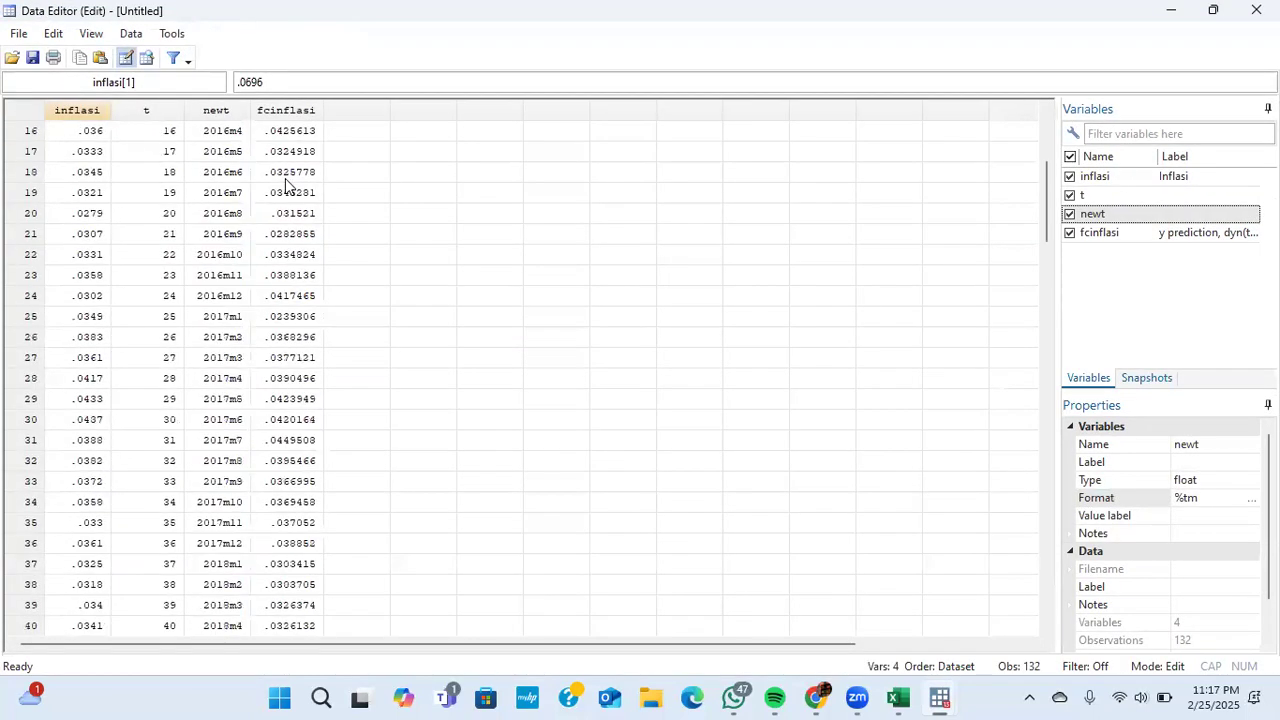
scroll(285, 185, "down", 10)
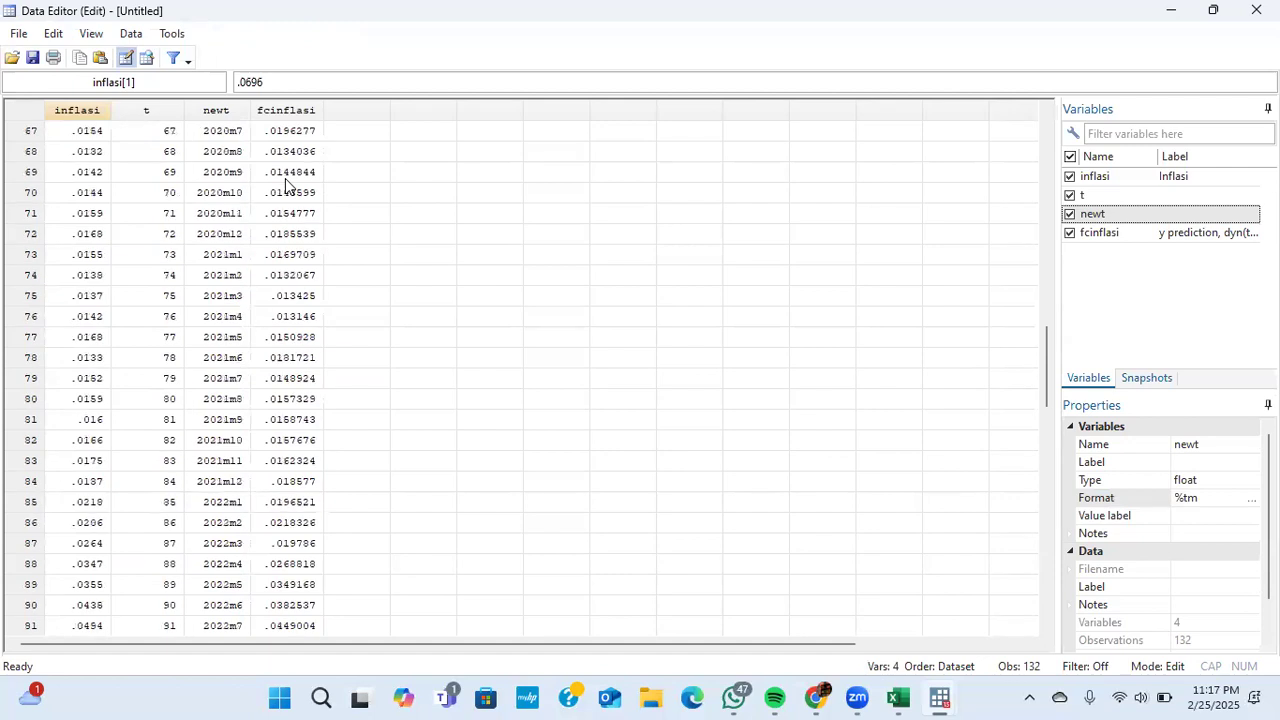
scroll(285, 185, "down", 3)
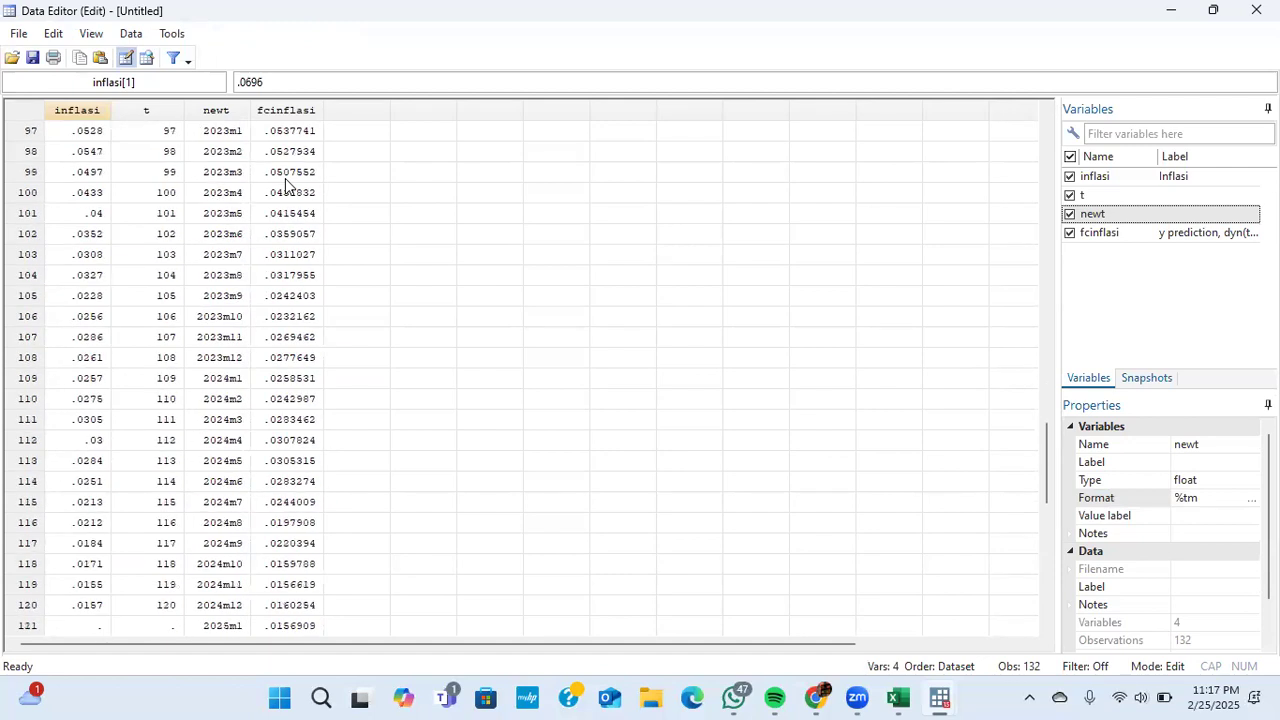
scroll(285, 185, "down", 3)
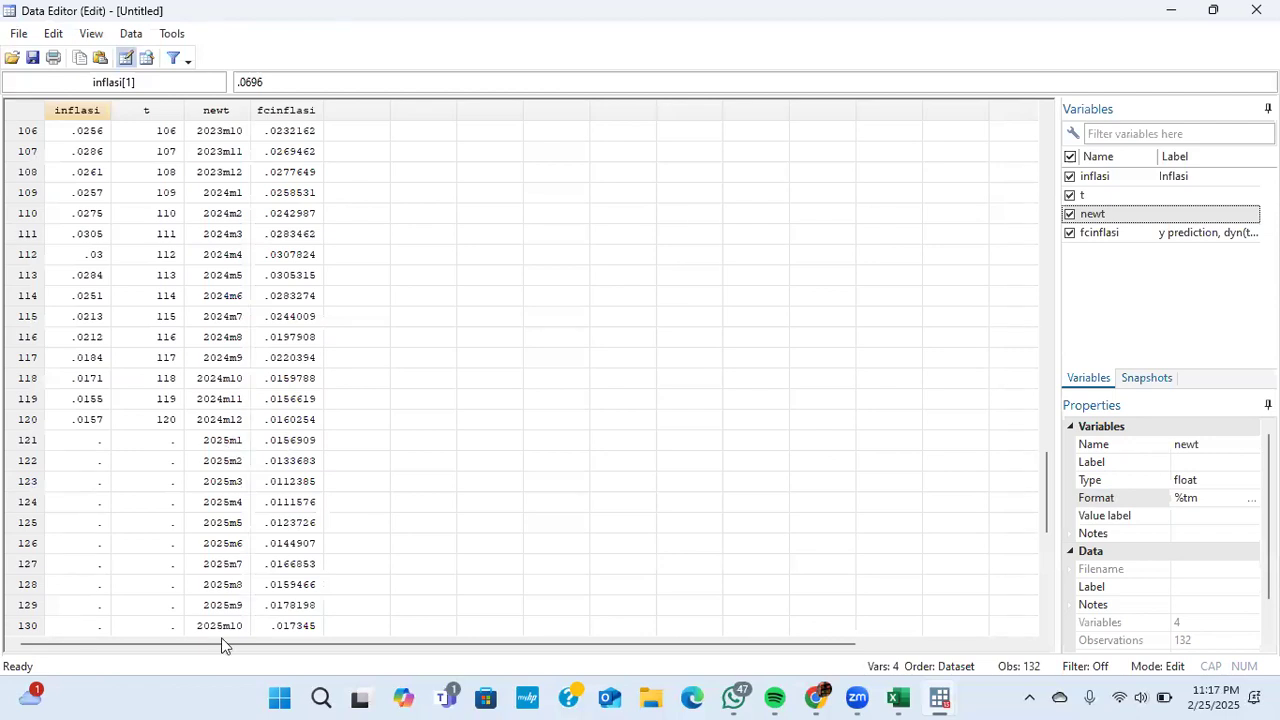
Leave the dataset view and draw a time-series line graph of inflasi with fcinflasi added as a second line plot
scroll(240, 626, "down", 1)
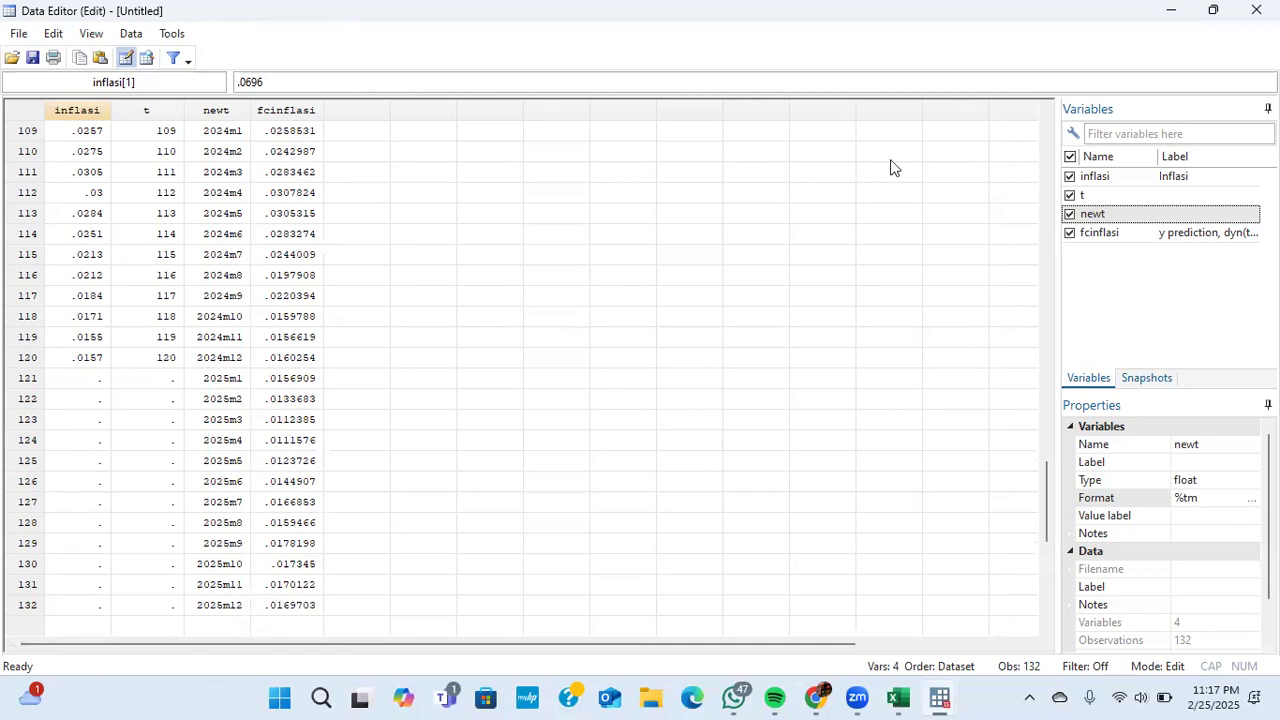
left_click(1165, 8)
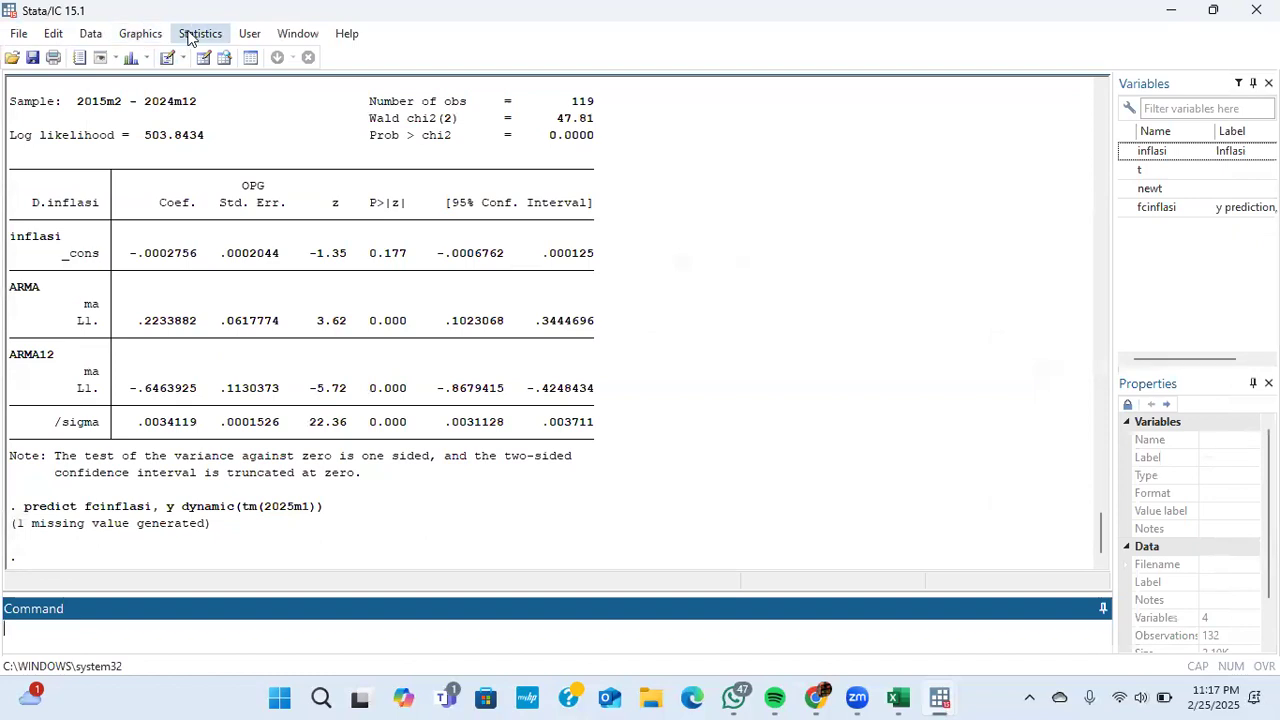
left_click(142, 35)
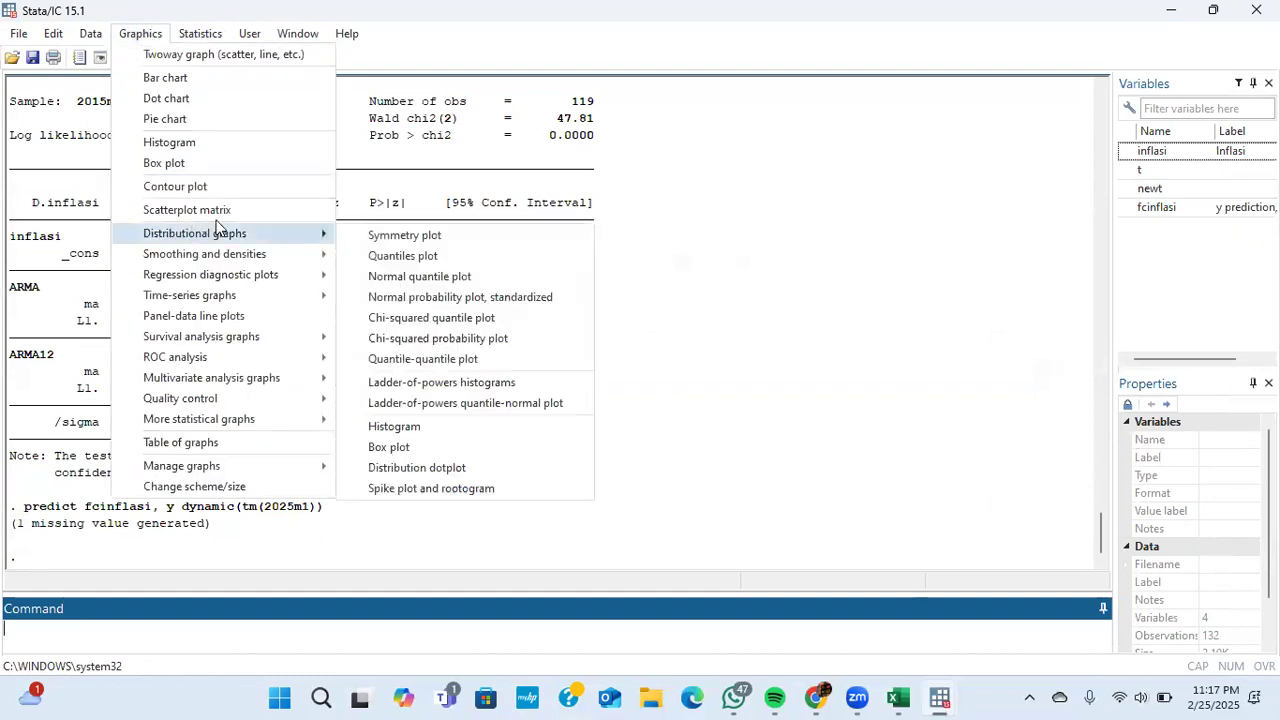
mouse_move(227, 300)
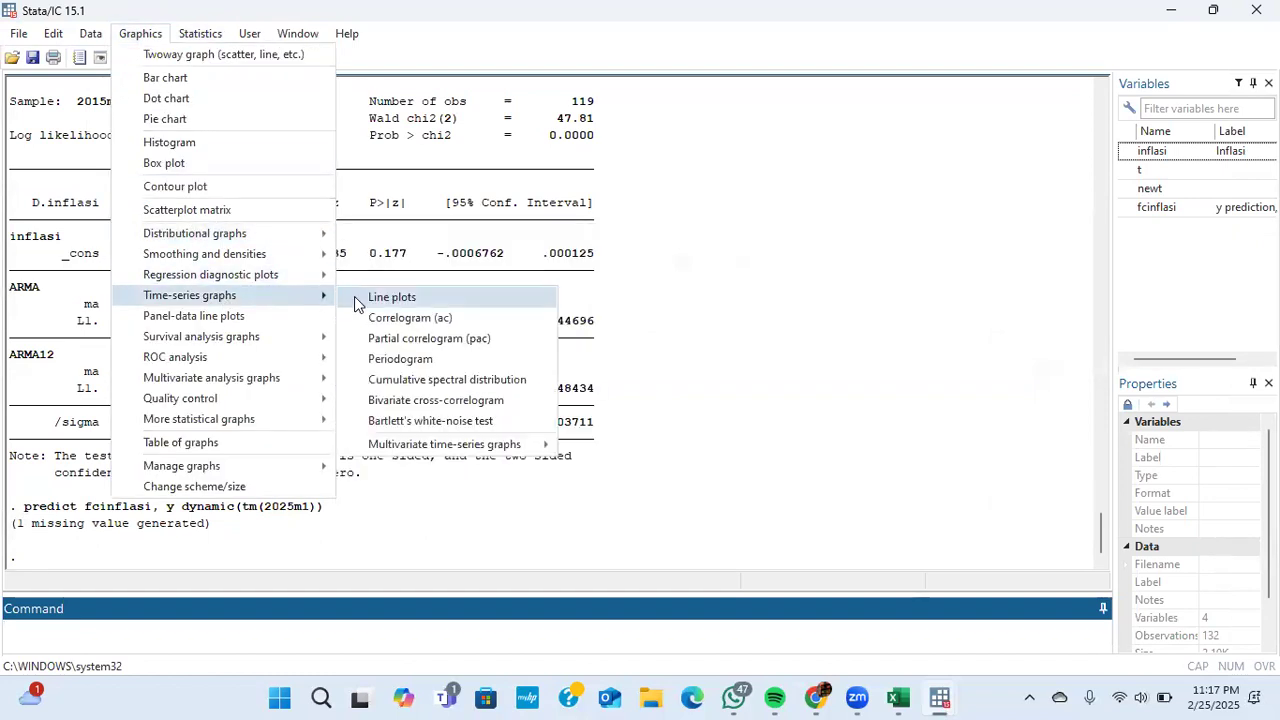
left_click(390, 297)
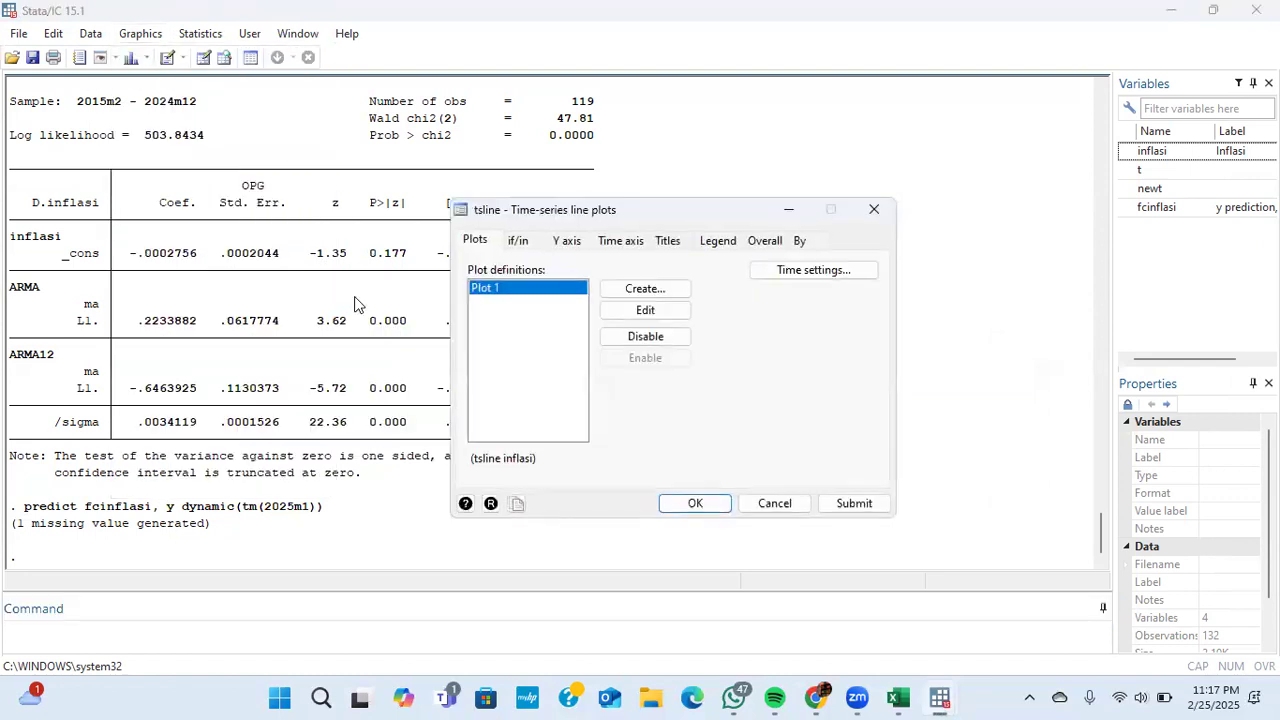
left_click(640, 289)
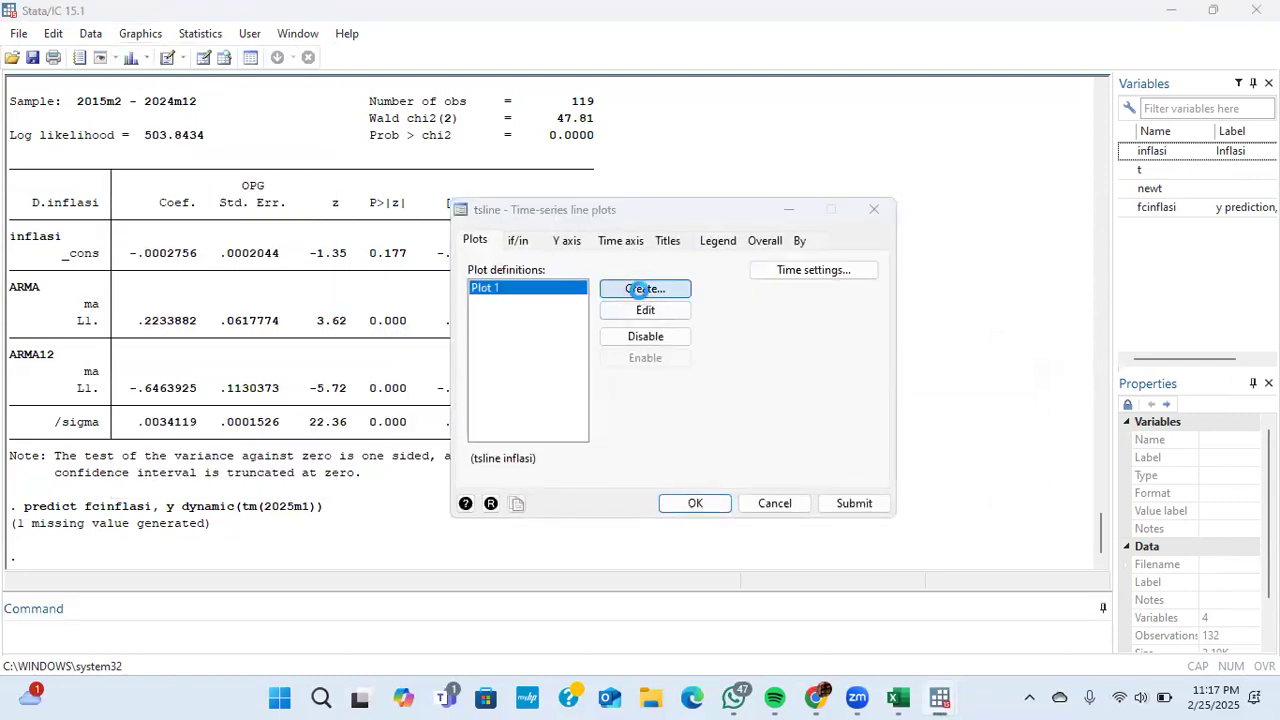
left_click(602, 416)
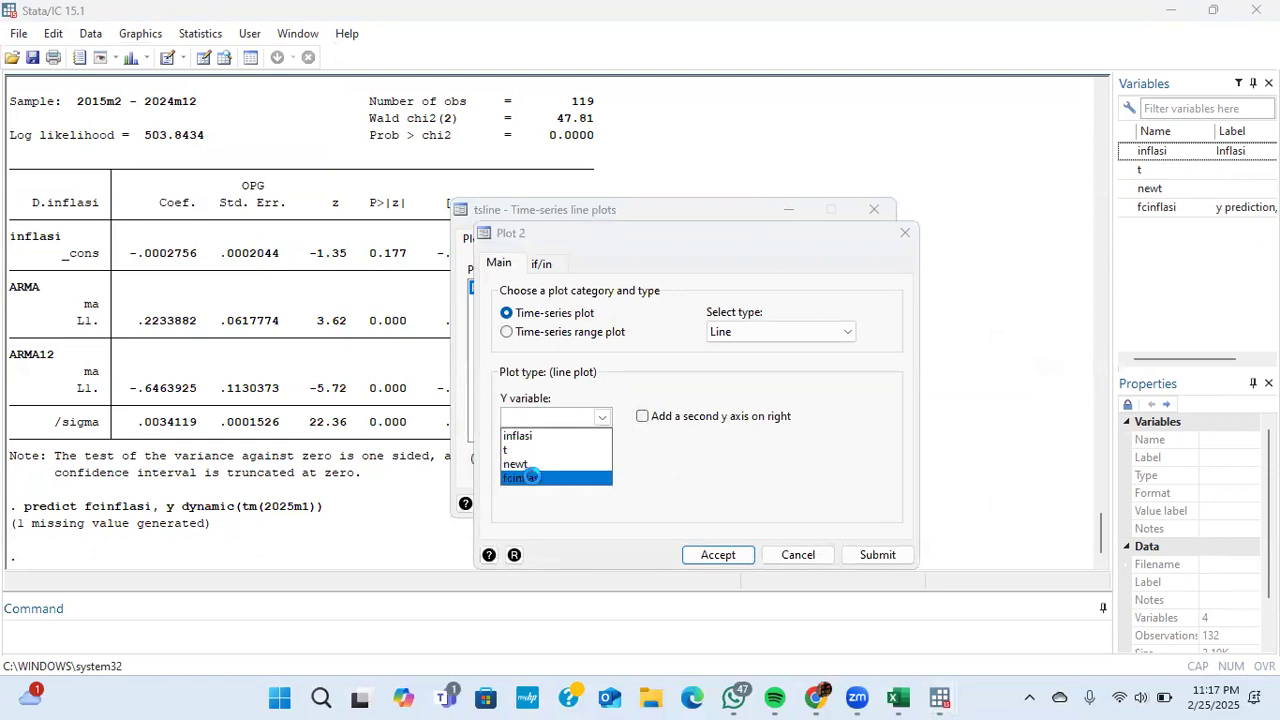
left_click(532, 477)
left_click(717, 554)
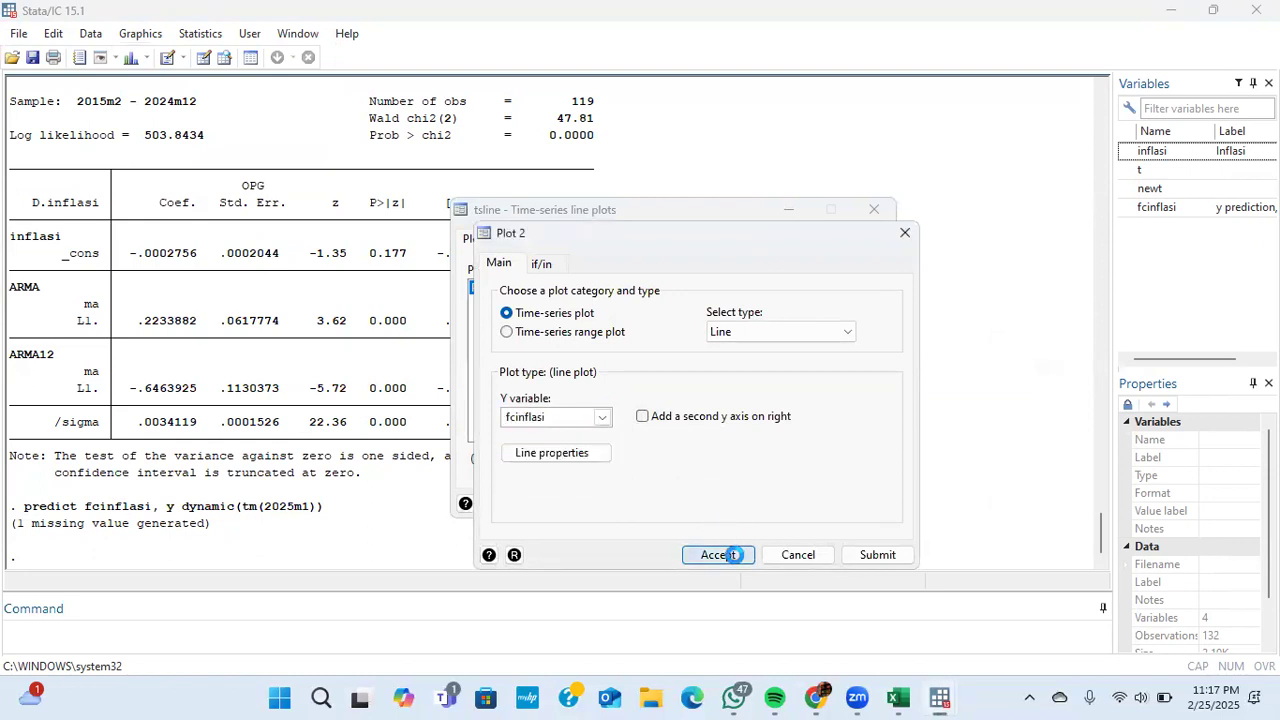
left_click(703, 503)
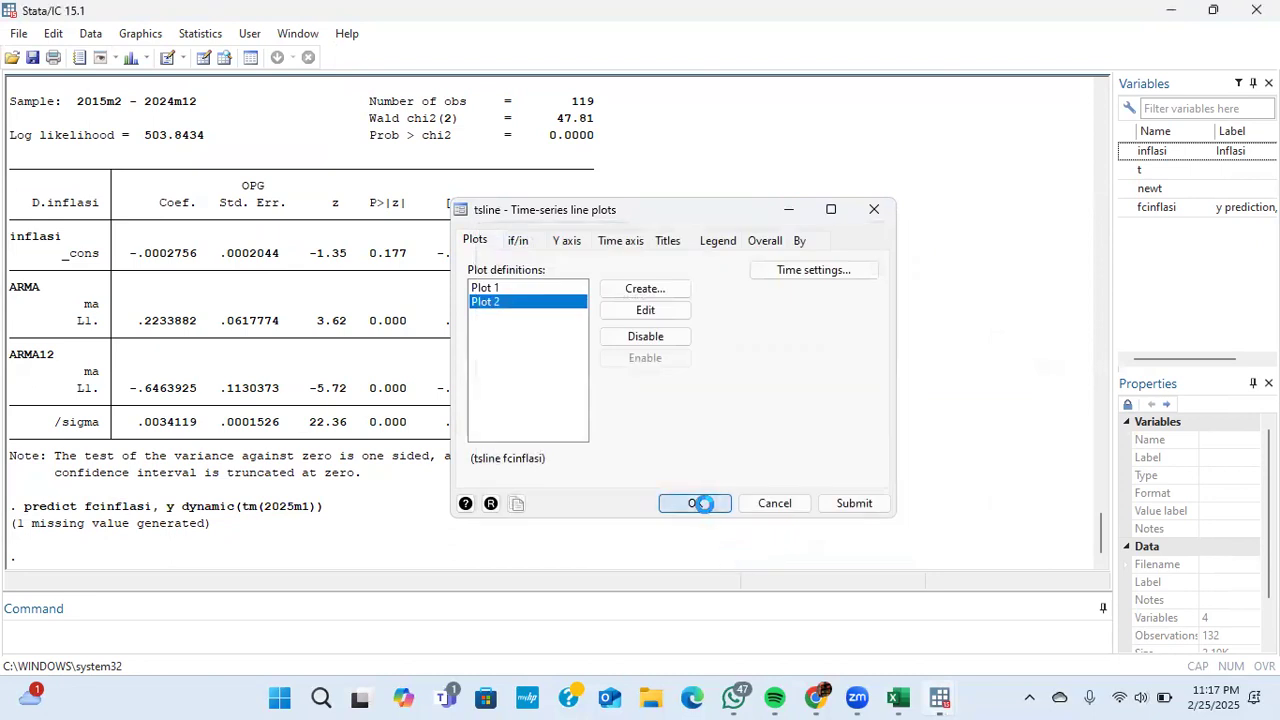